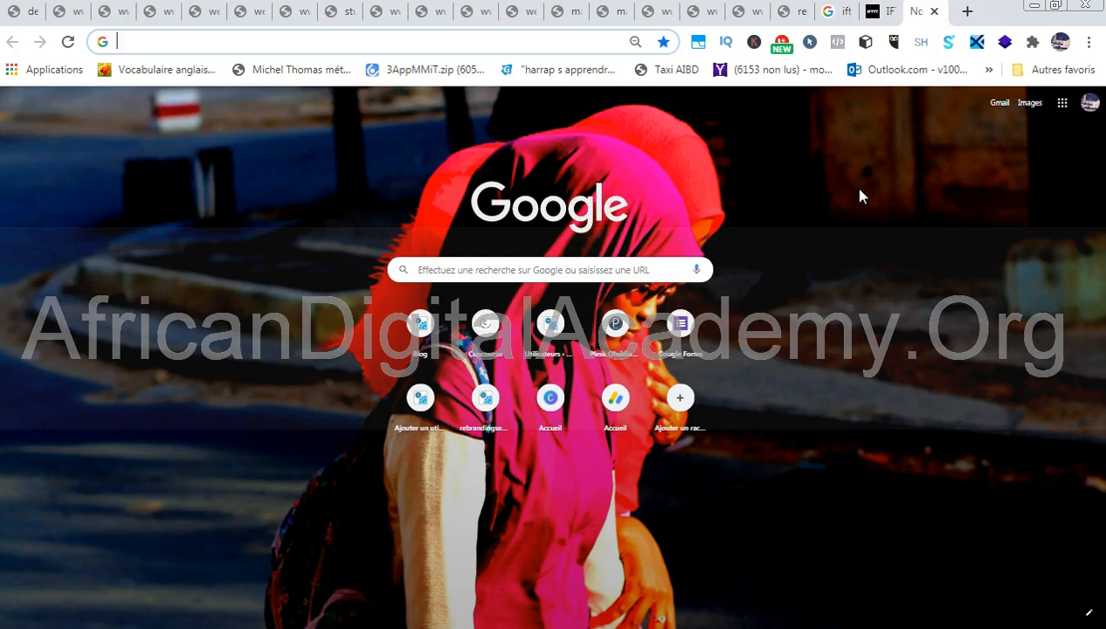
- Search Google for "Groth Hacking"
text(Groth j)
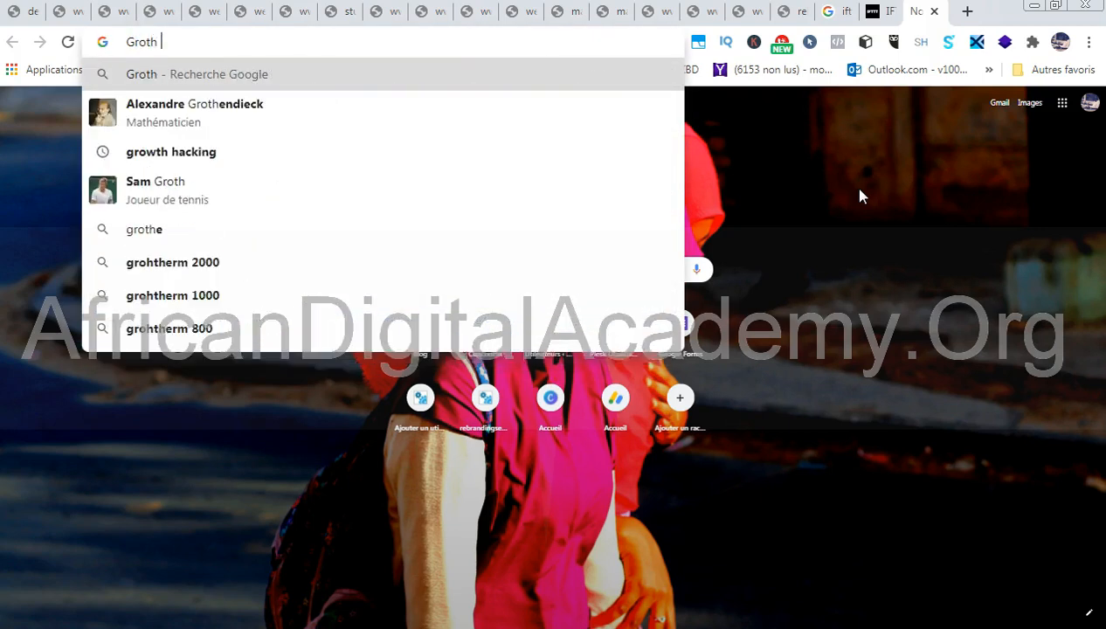
key(BackSpace)
text(hA)
key(BackSpace)
key(BackSpace)
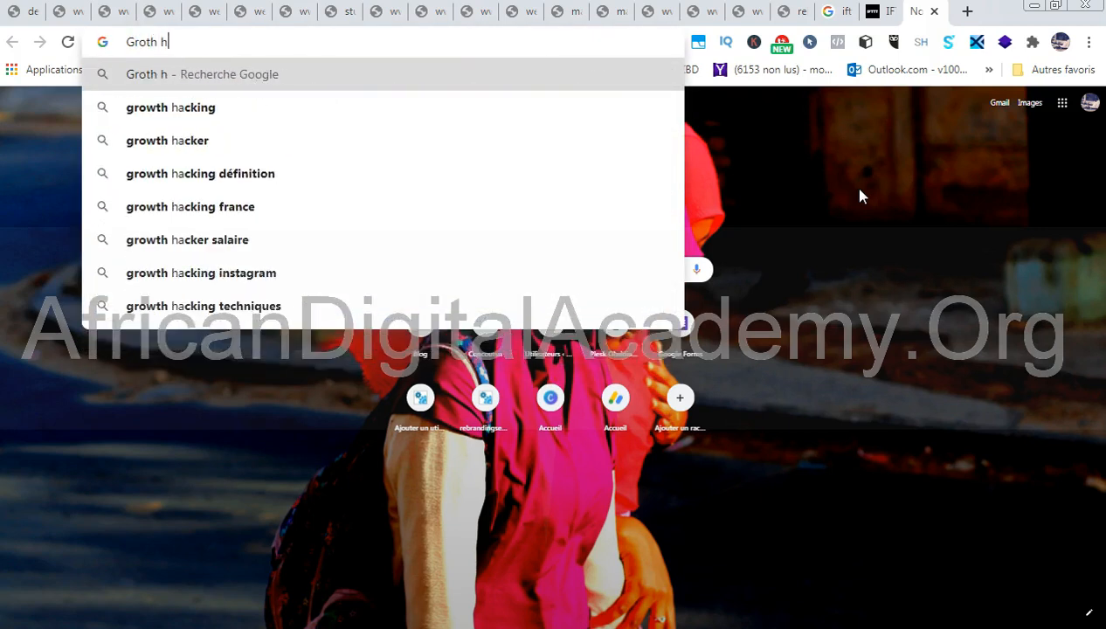
text(G)
key(BackSpace)
text(Hacking)
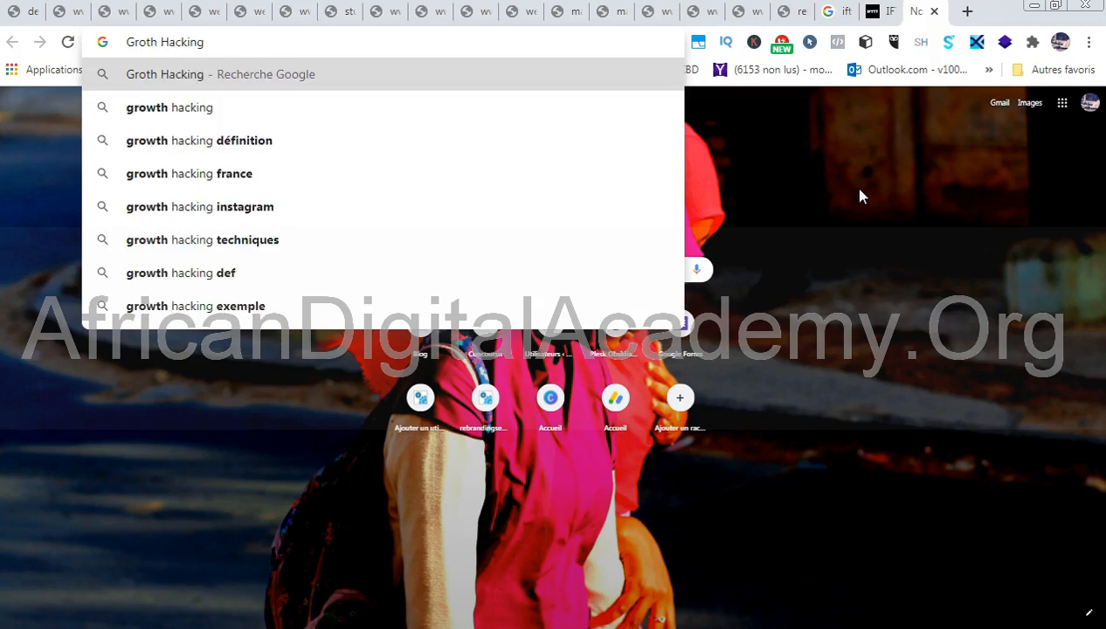
key(Return)
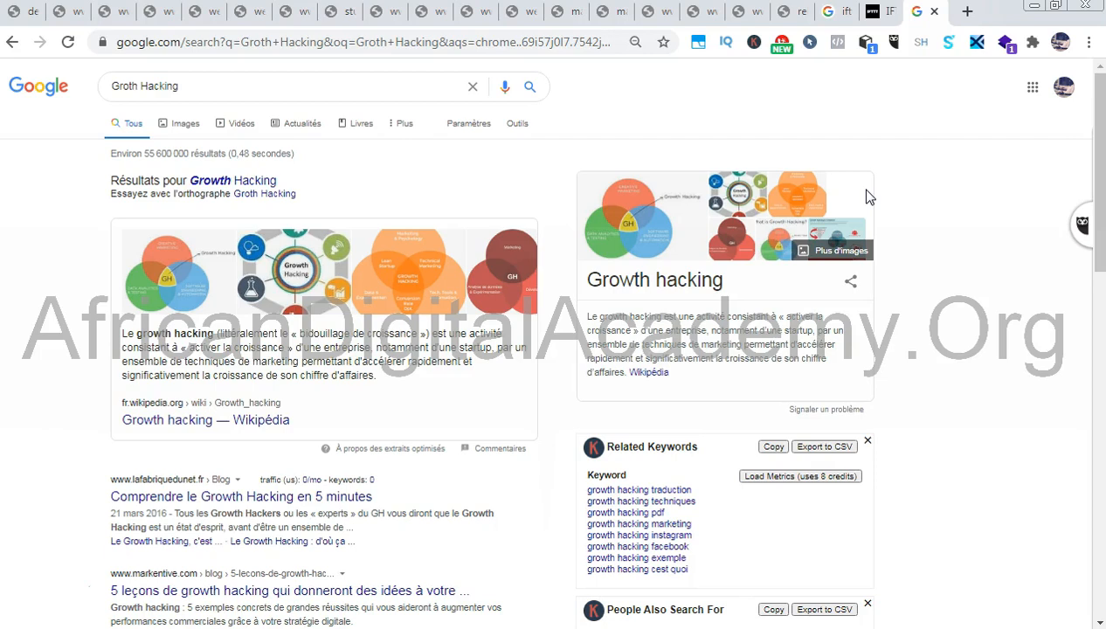
- Search for "ifttt" in a new browser tab and open the official ifttt.com website
key(ctrl+t)
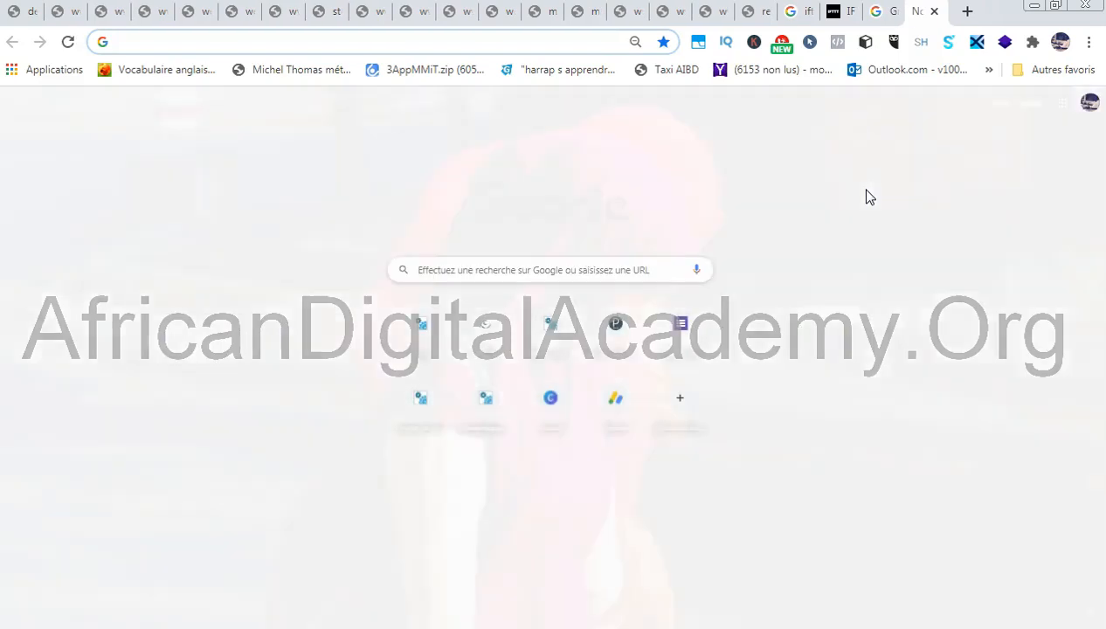
text(iftt)
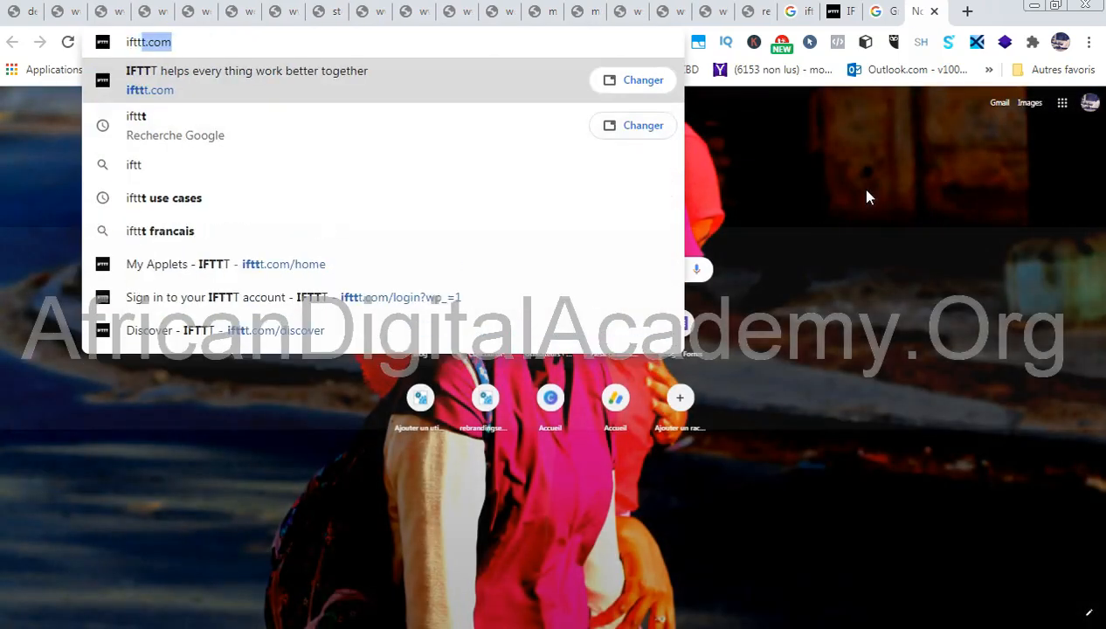
text(t)
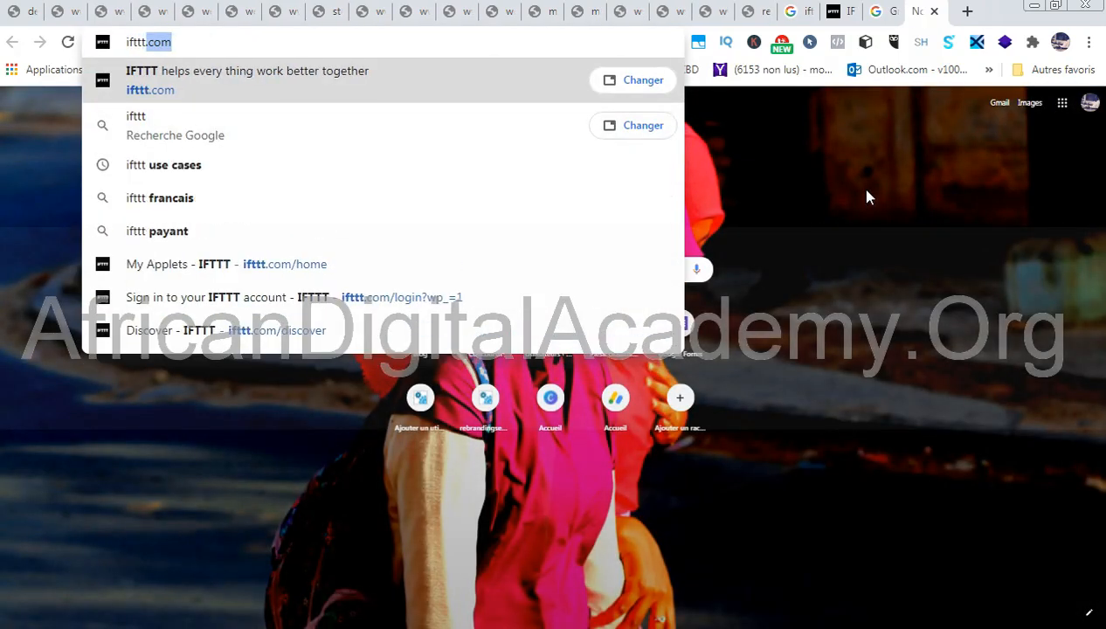
key(Return)
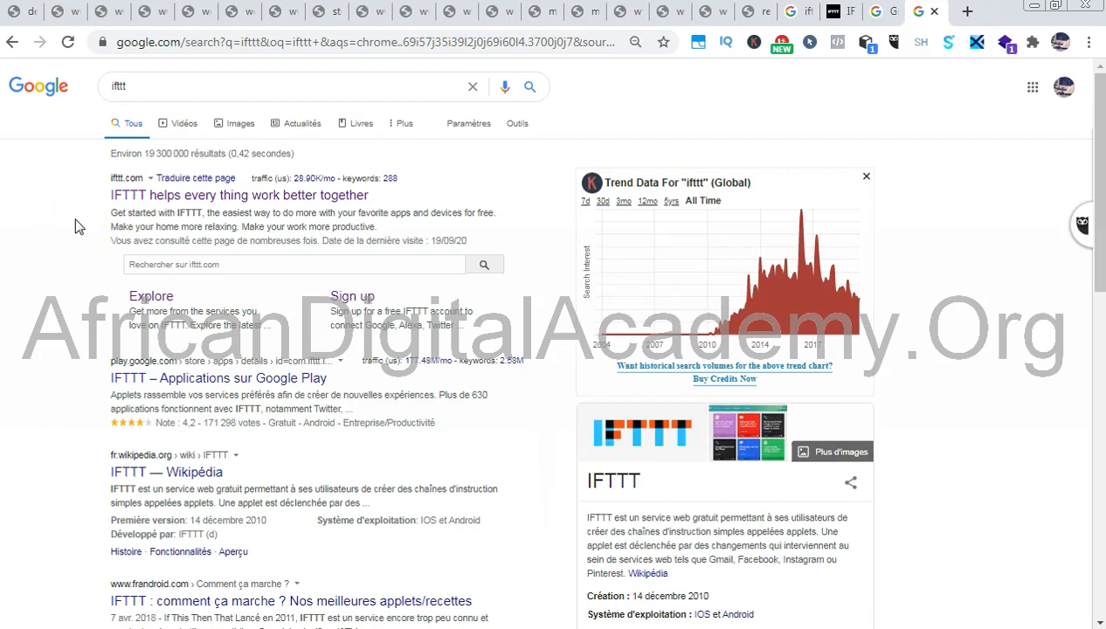
click(131, 87)
click(56, 127)
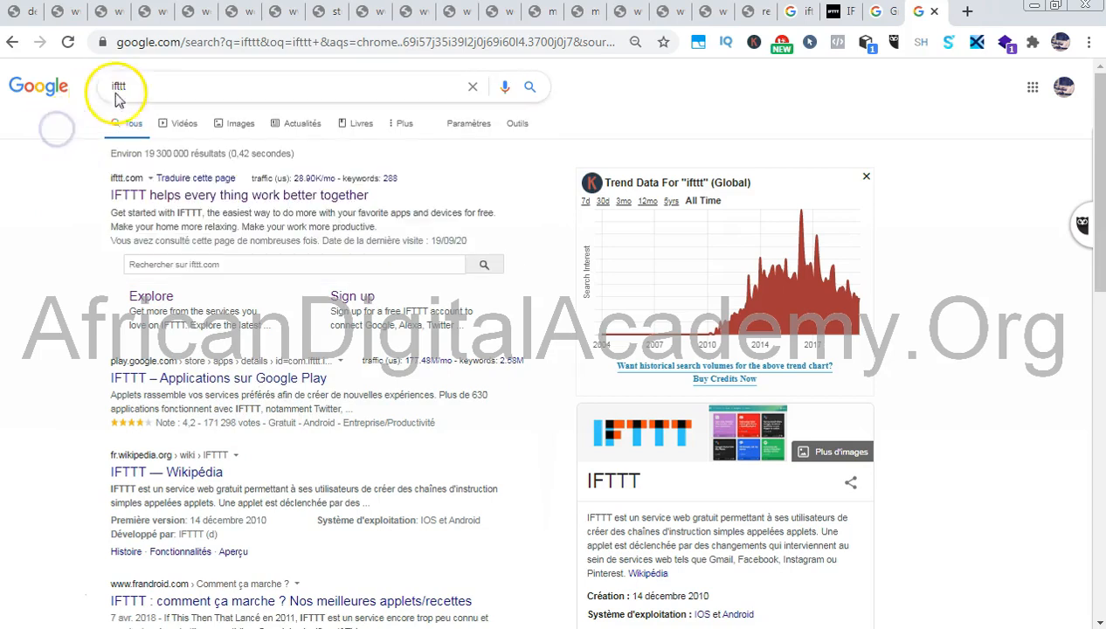
click(235, 196)
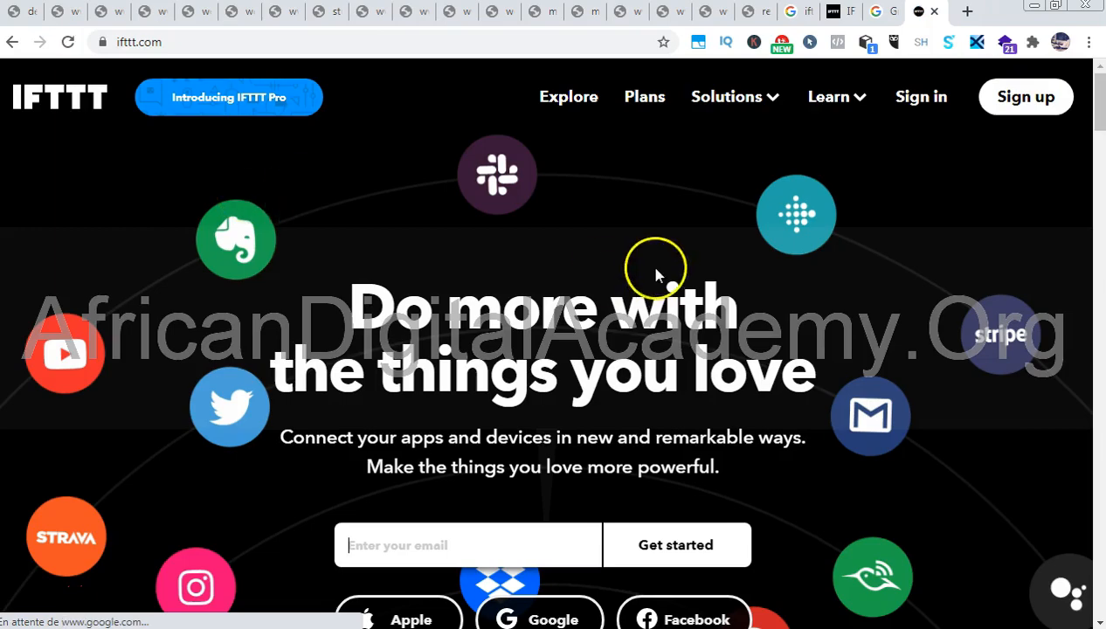
- Sign up for IFTTT by continuing with an existing Google account
scroll(647, 257, down, 4)
scroll(635, 244, down, 1)
scroll(637, 240, up, 5)
scroll(637, 240, down, 10)
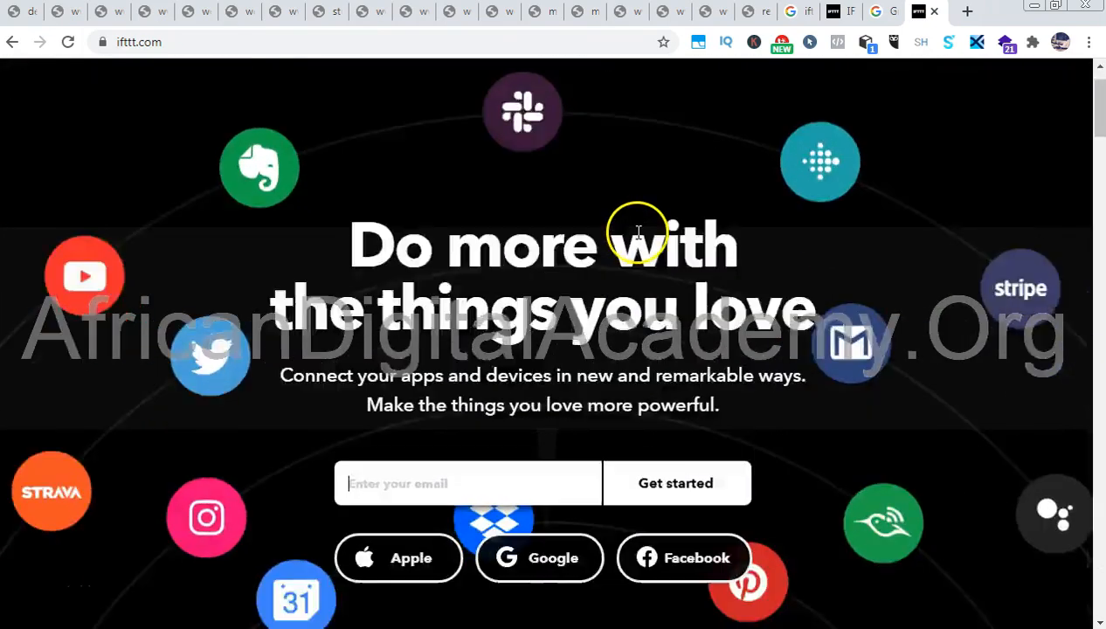
scroll(640, 232, down, 5)
scroll(640, 229, up, 14)
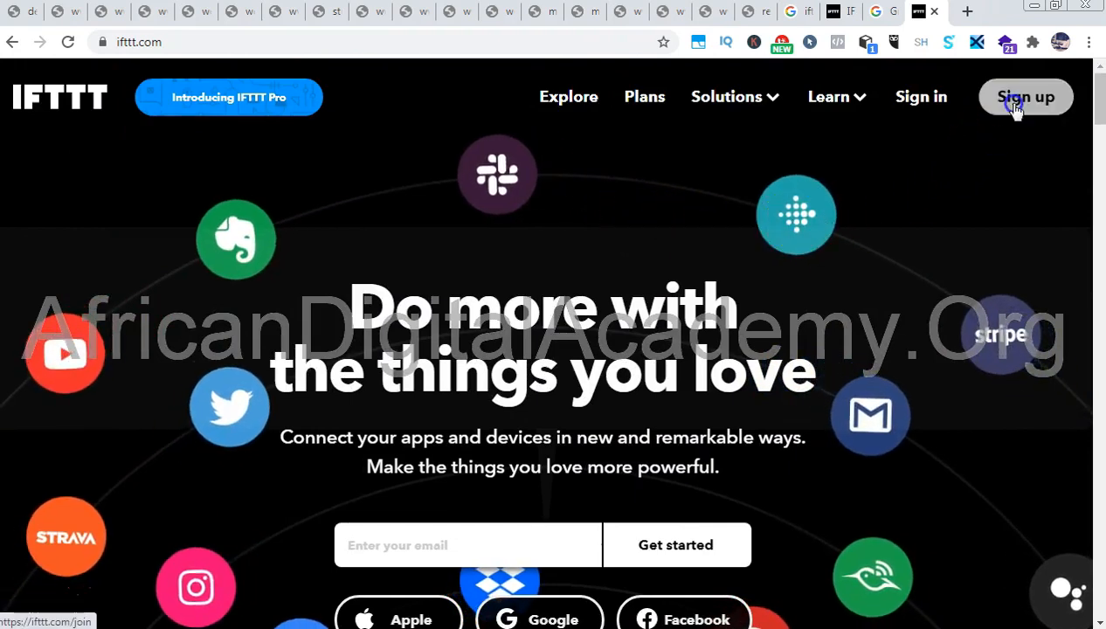
click(1014, 101)
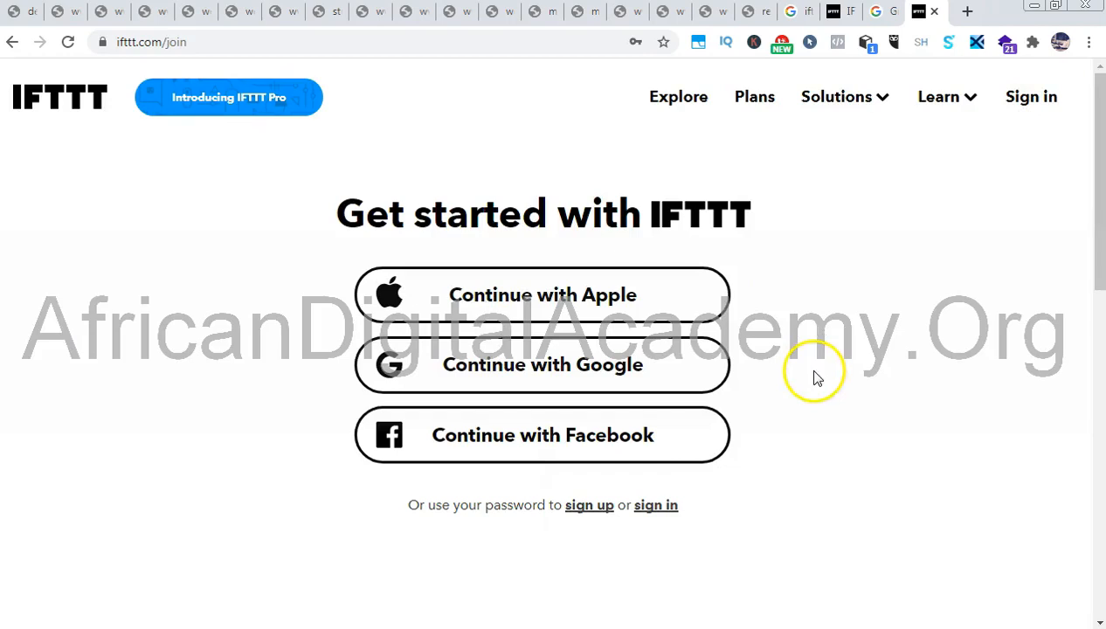
click(580, 365)
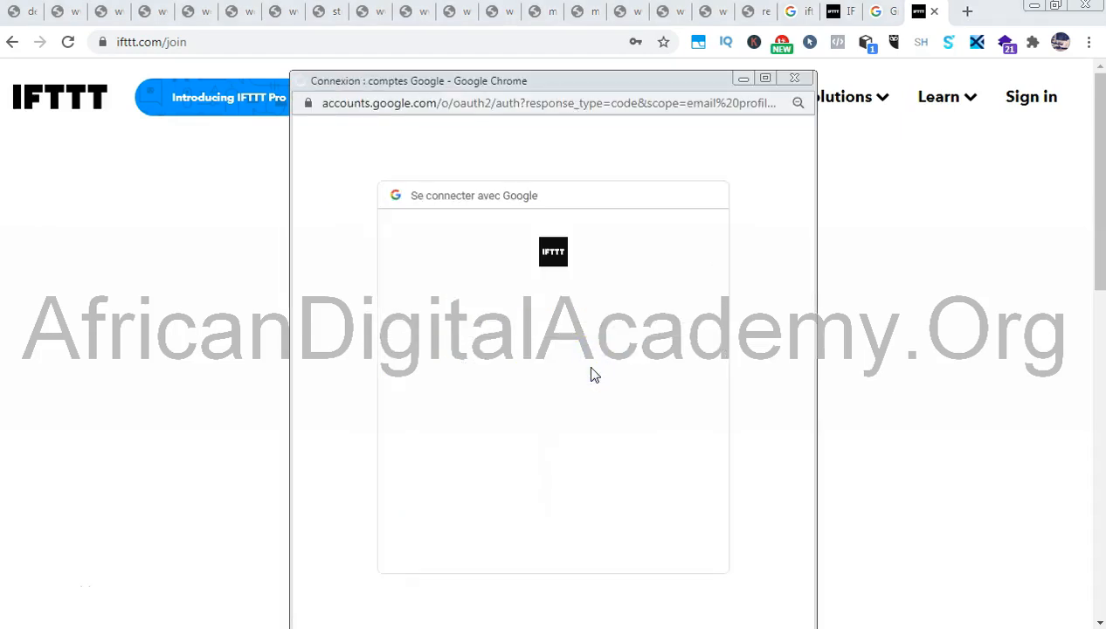
click(575, 375)
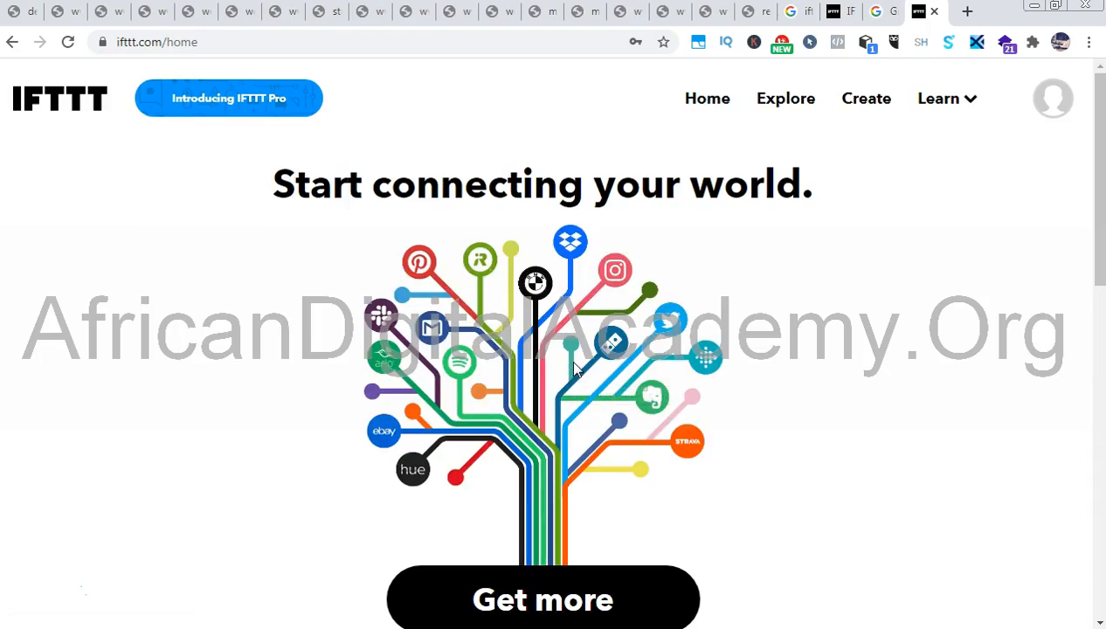
- Look over the IFTTT home page and start creating a new applet
scroll(574, 371, down, 5)
scroll(575, 363, up, 5)
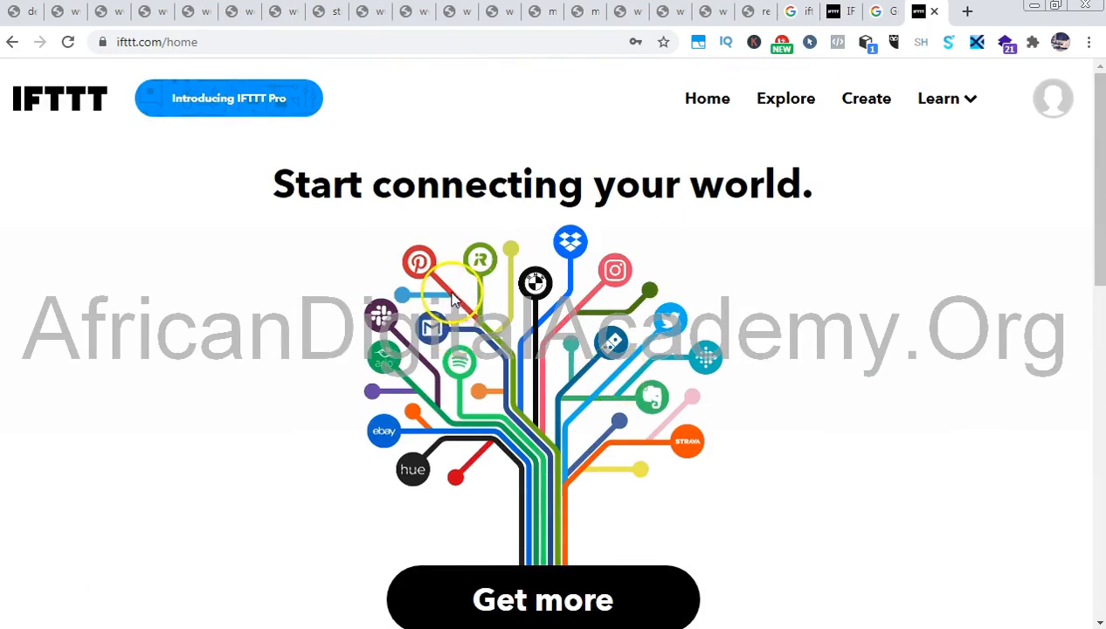
scroll(486, 351, down, 10)
scroll(487, 331, up, 10)
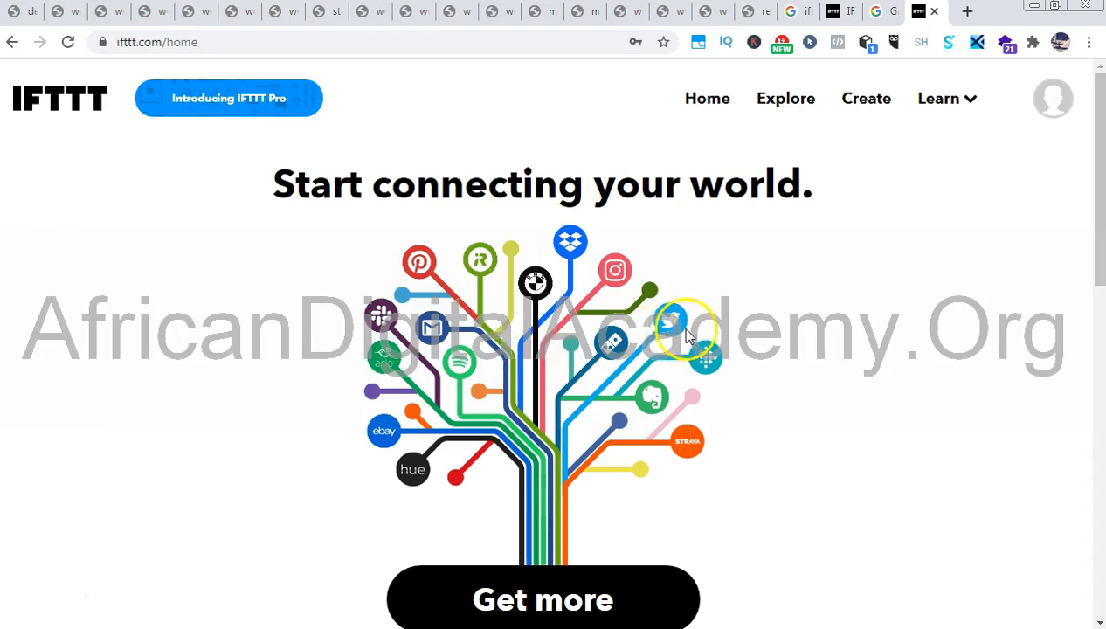
click(868, 100)
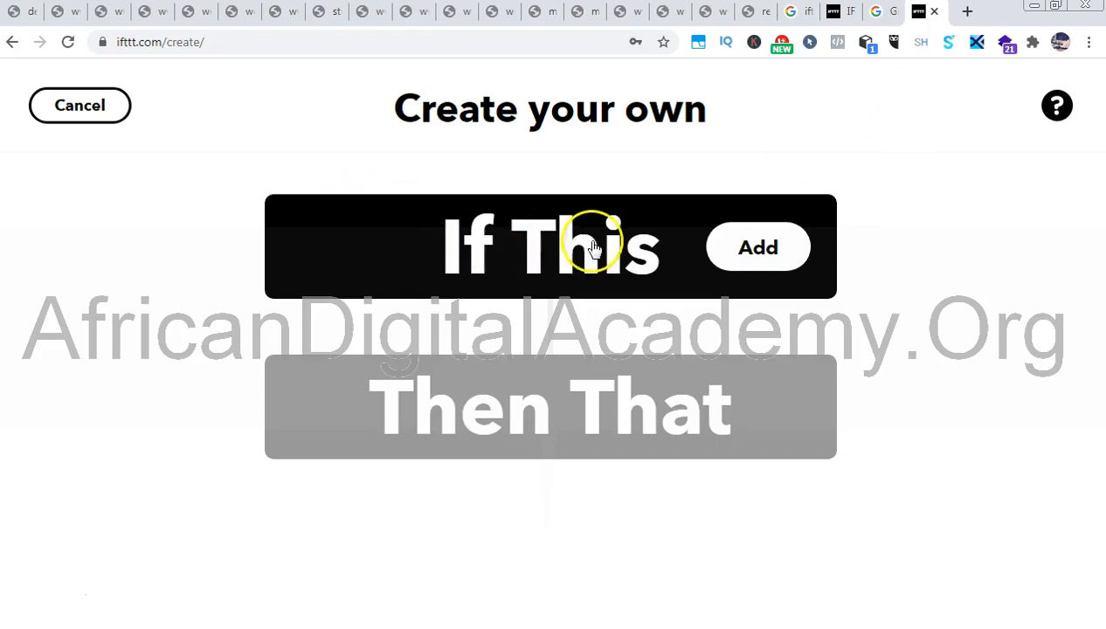
- Add an If This condition to the applet, searching the services for Twitter and choosing it
click(745, 249)
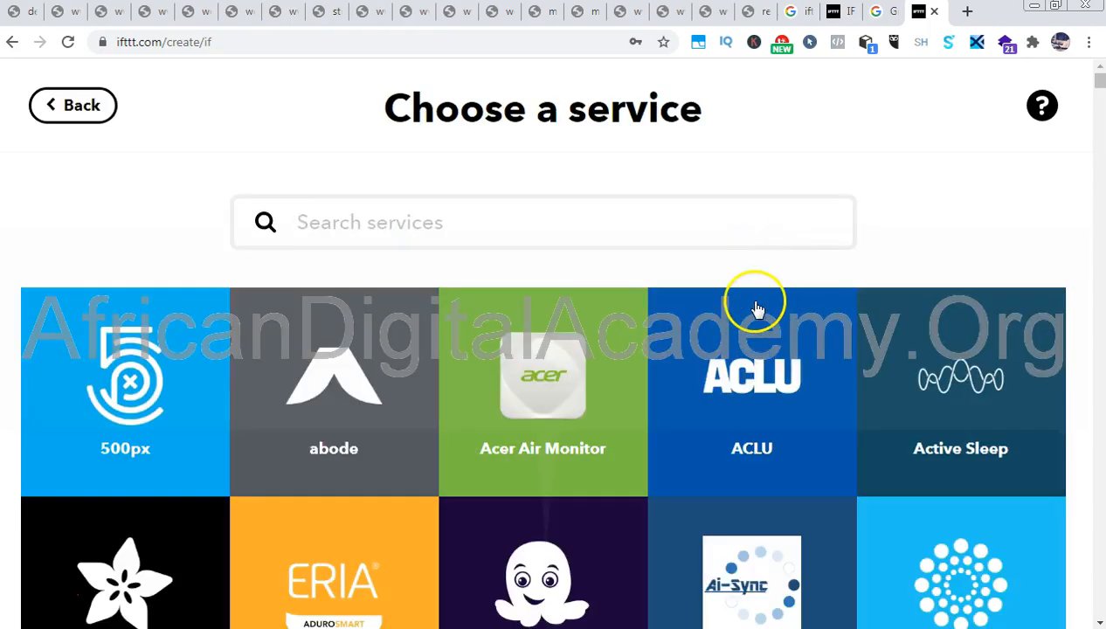
scroll(757, 310, down, 20)
scroll(744, 296, up, 20)
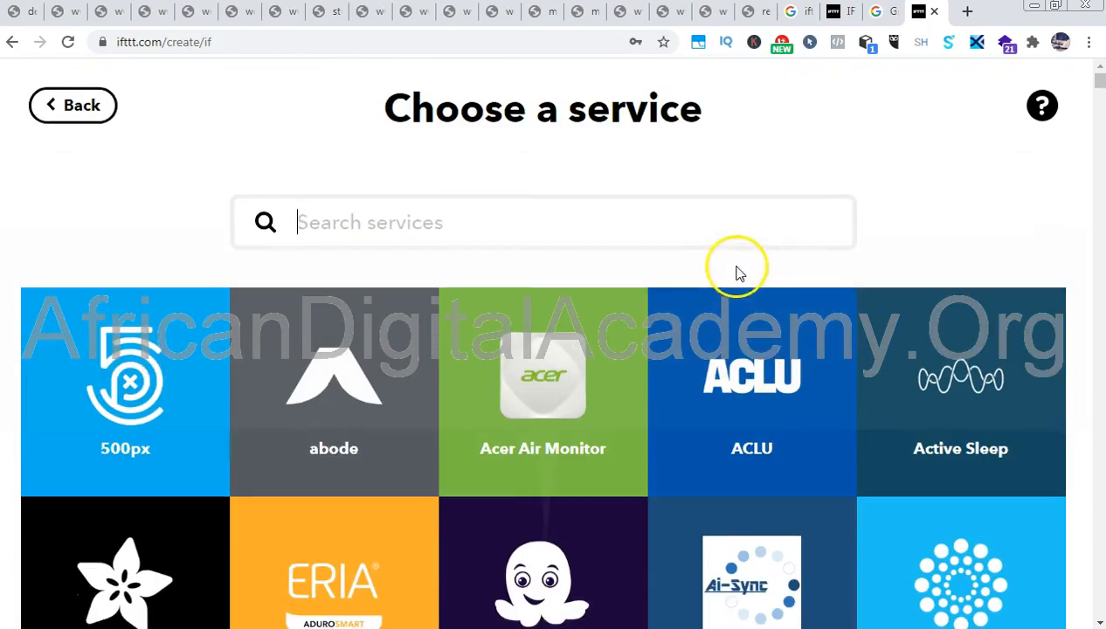
click(583, 218)
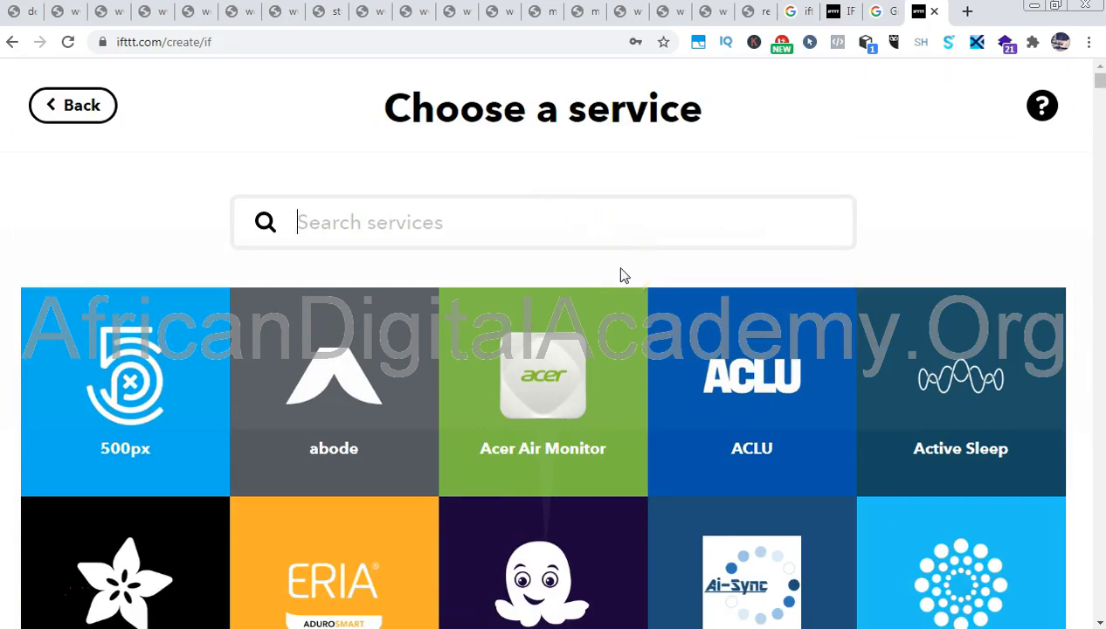
text(Twi)
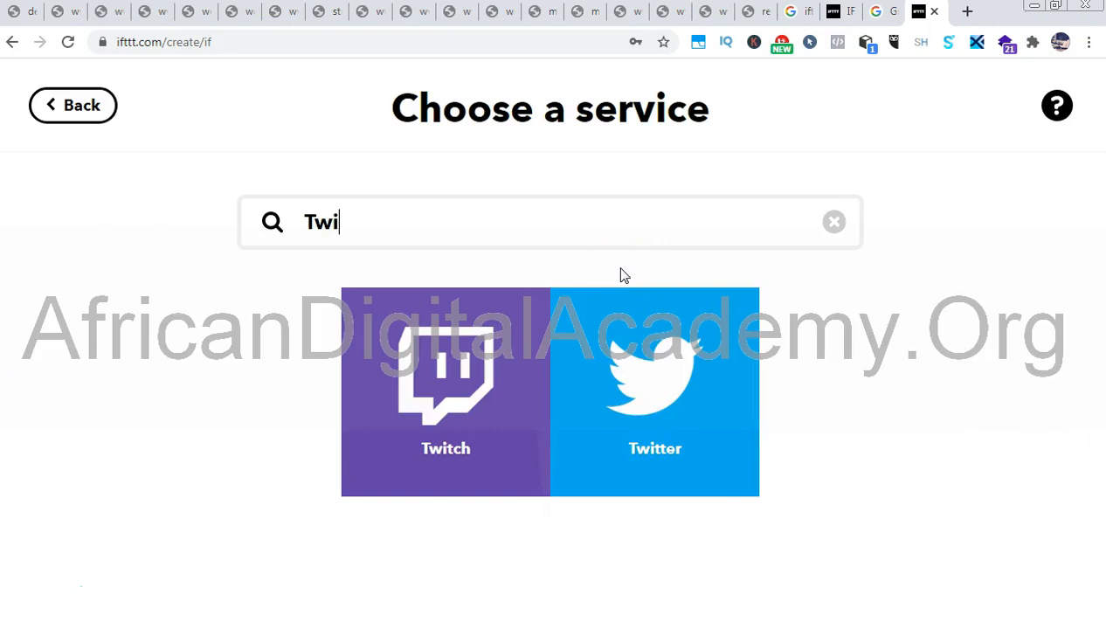
text(tter)
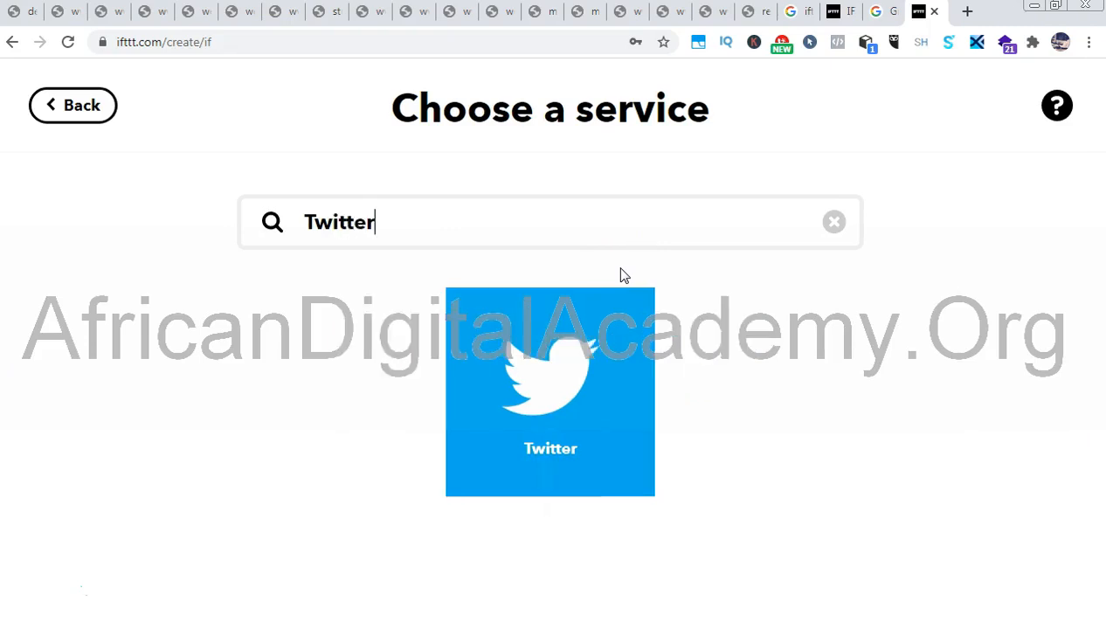
click(568, 395)
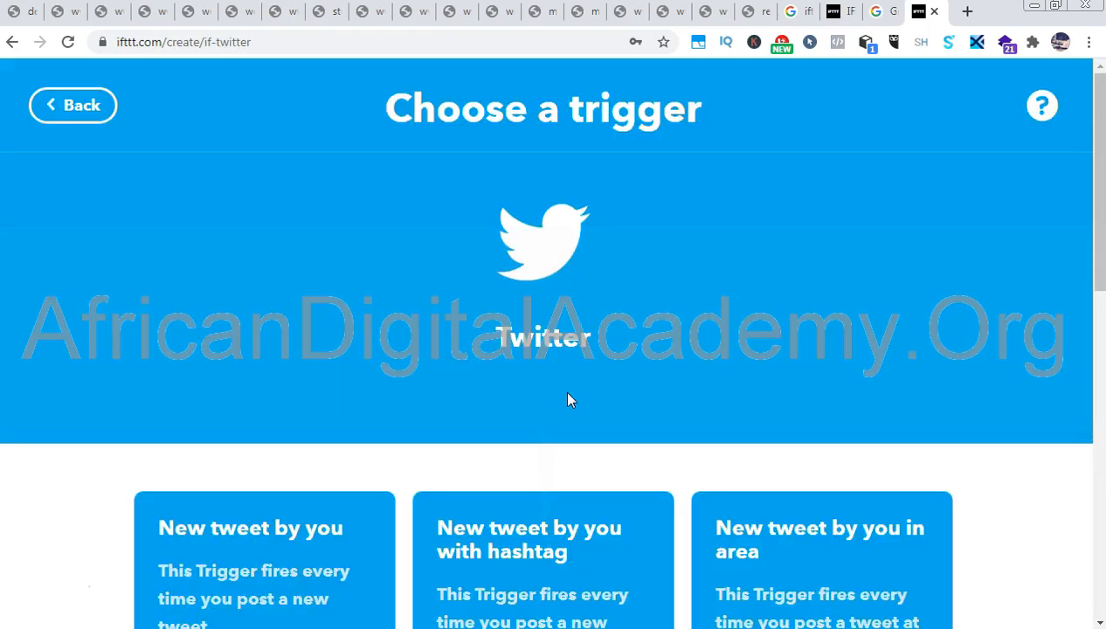
- Review the available Twitter triggers and choose "New follower" for the applet
scroll(568, 393, down, 3)
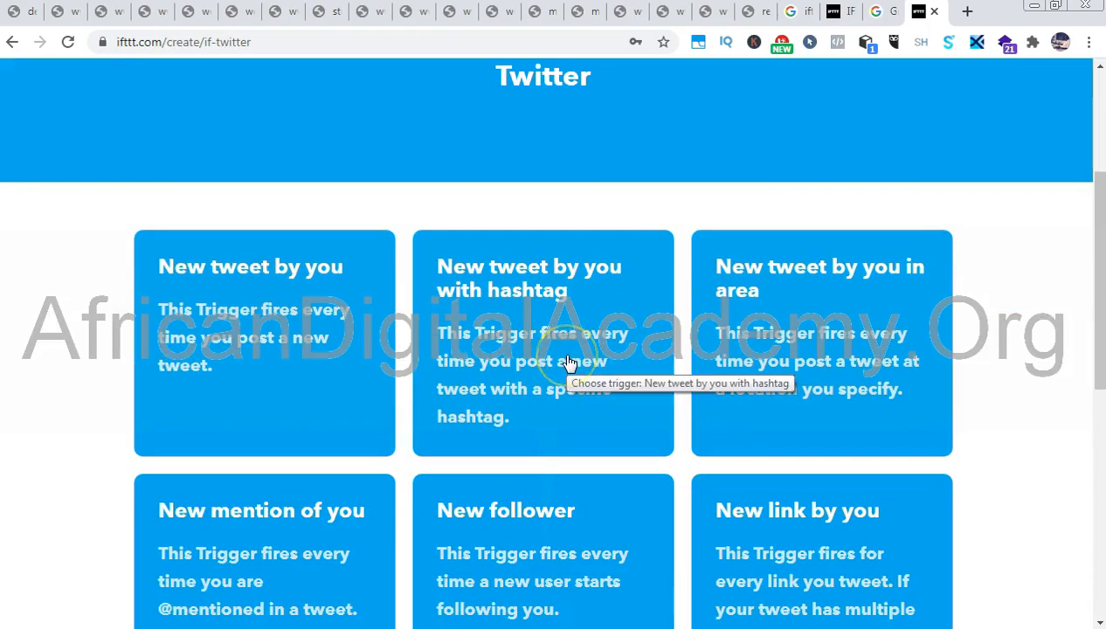
scroll(568, 321, down, 2)
scroll(568, 315, up, 5)
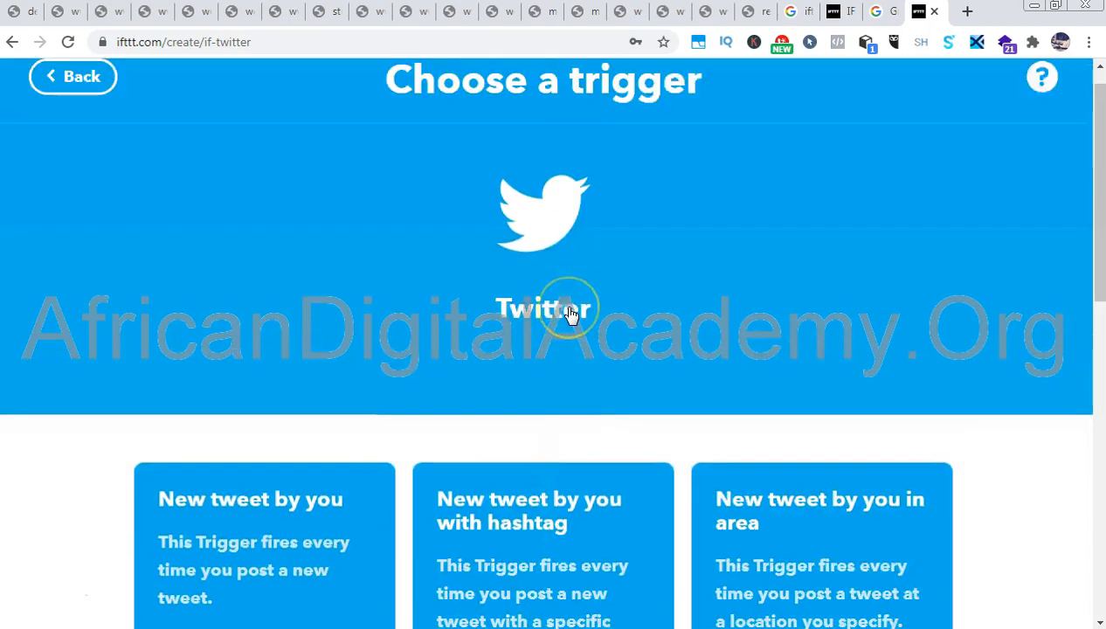
scroll(568, 320, down, 3)
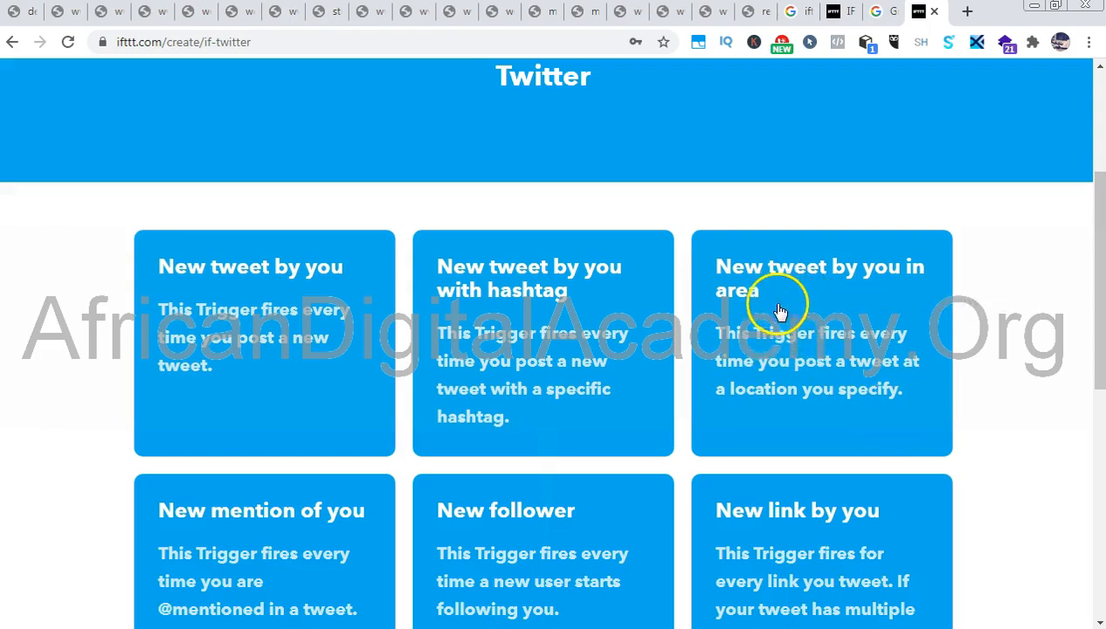
scroll(790, 346, down, 3)
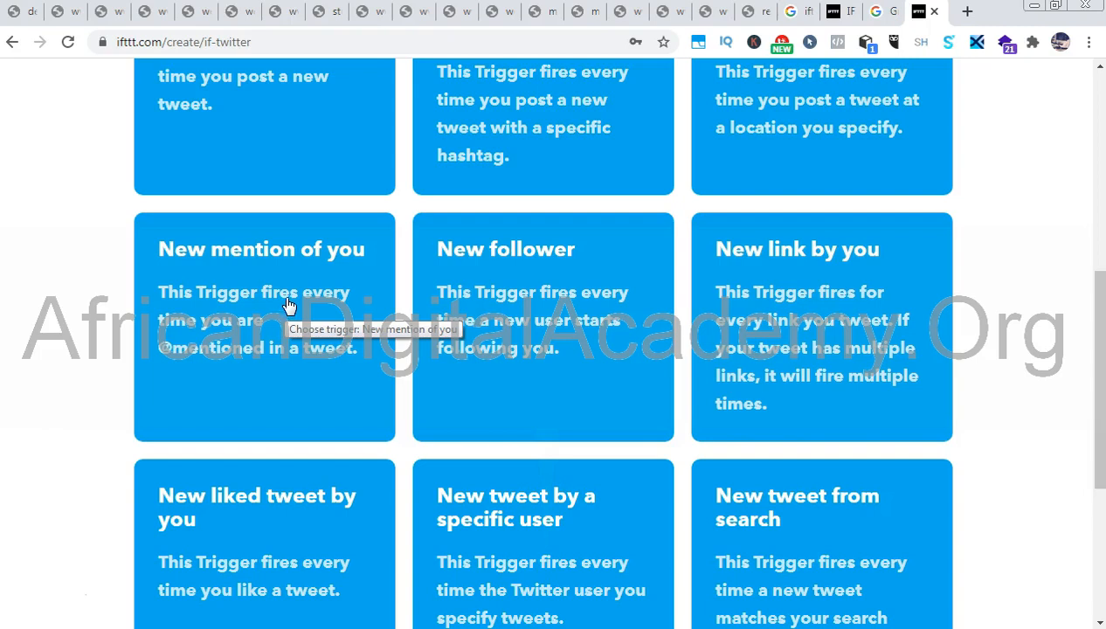
click(539, 317)
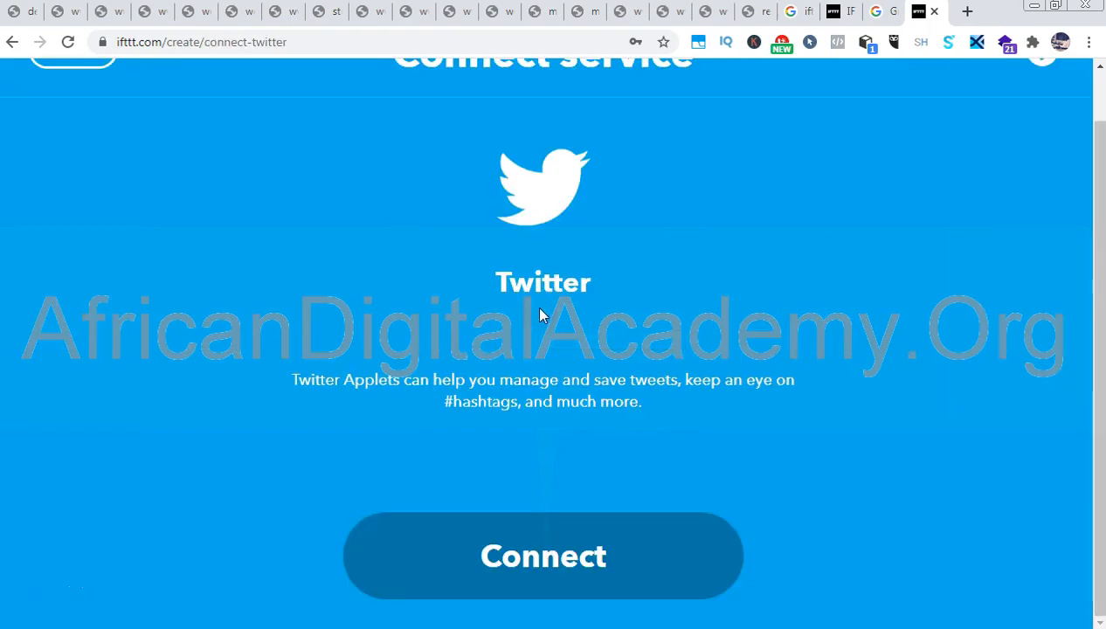
- Connect the Twitter service and authorize IFTTT to access the Twitter account
click(562, 570)
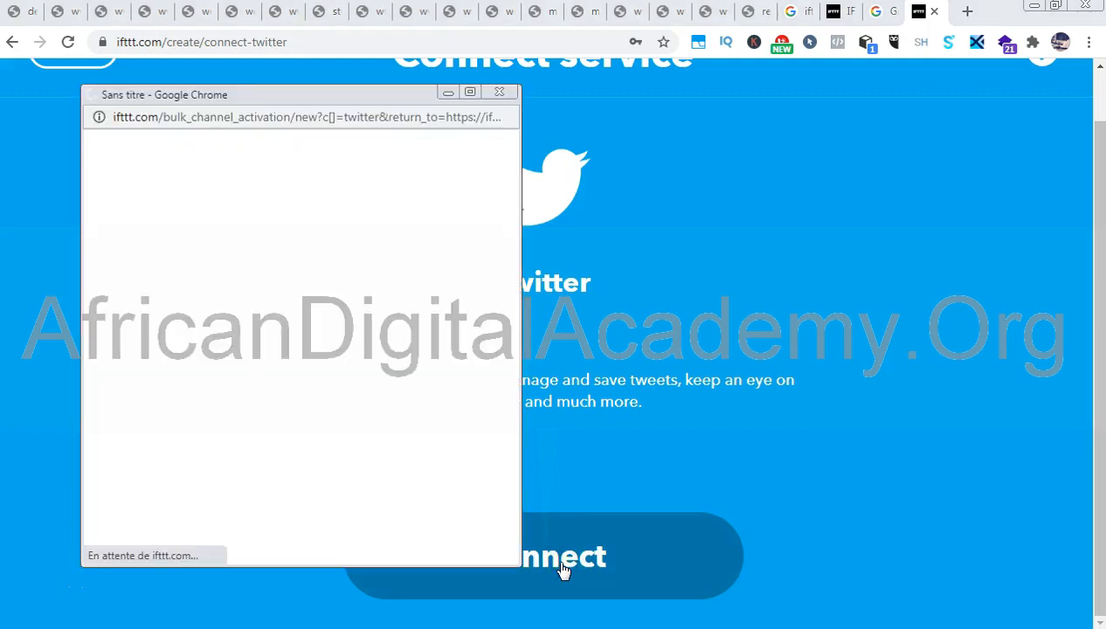
click(530, 568)
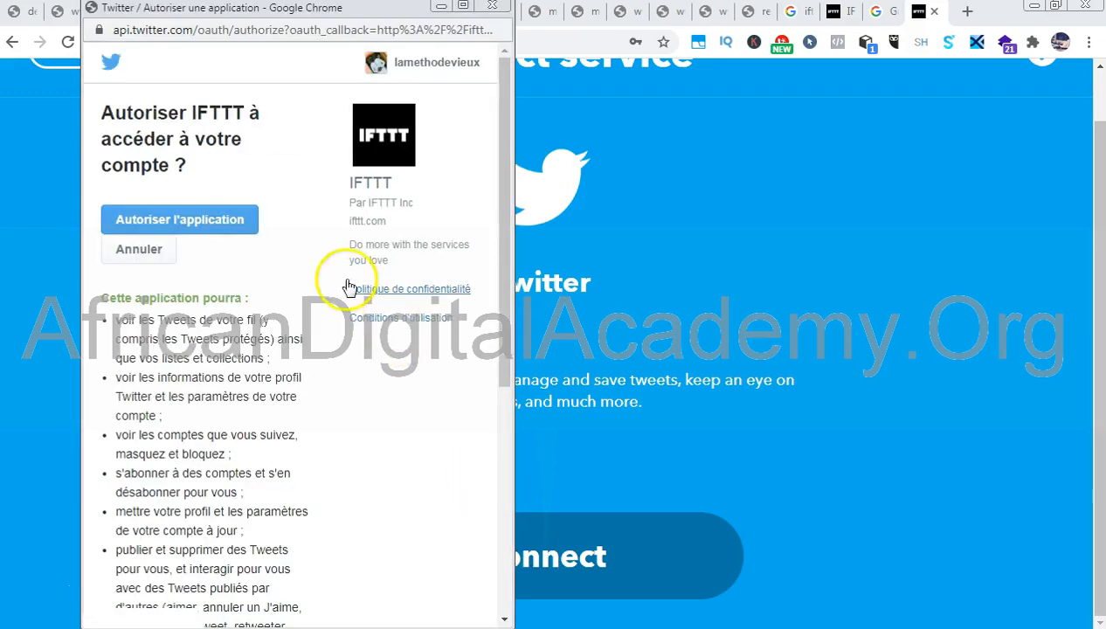
scroll(323, 242, down, 5)
scroll(323, 242, up, 5)
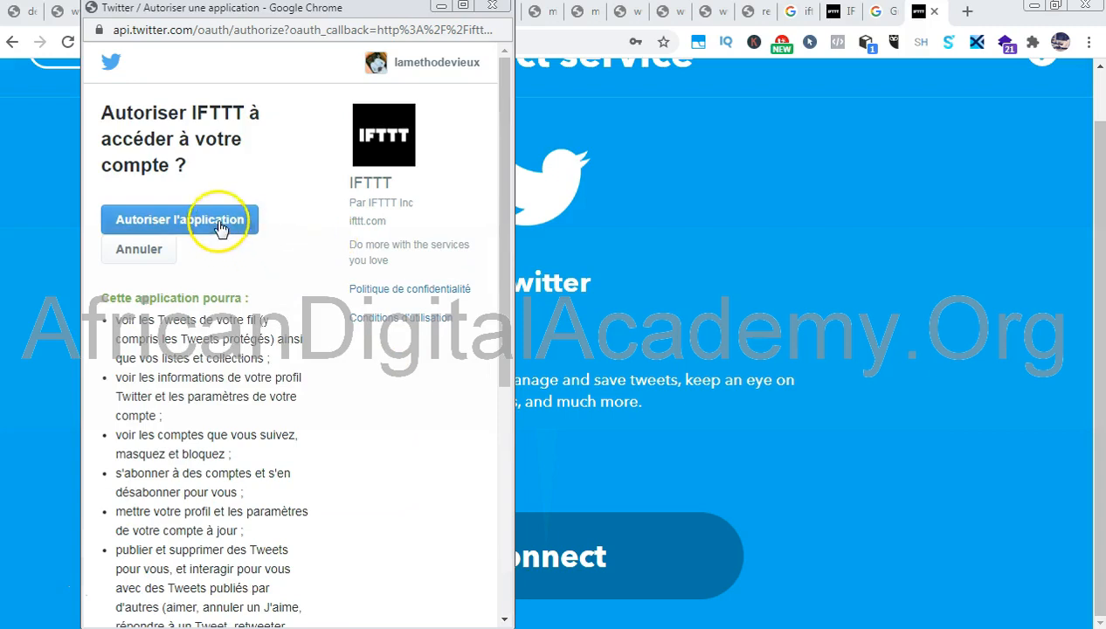
click(219, 220)
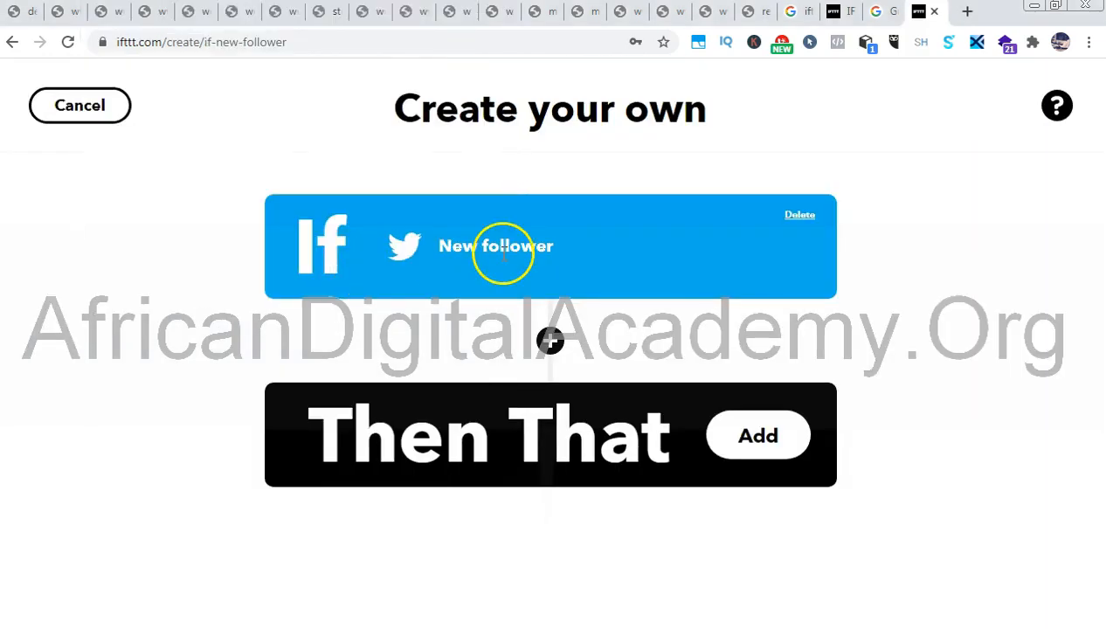
- Start adding the Then That action to the applet and open the AduroSmart service
click(449, 249)
drag(449, 248, 578, 245)
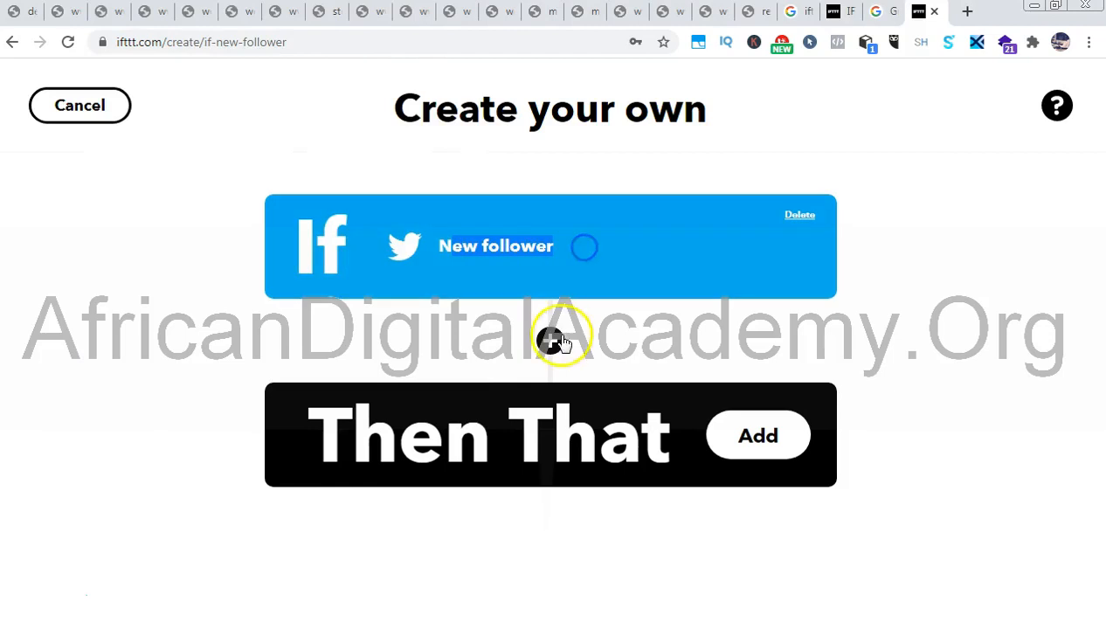
click(776, 442)
click(778, 443)
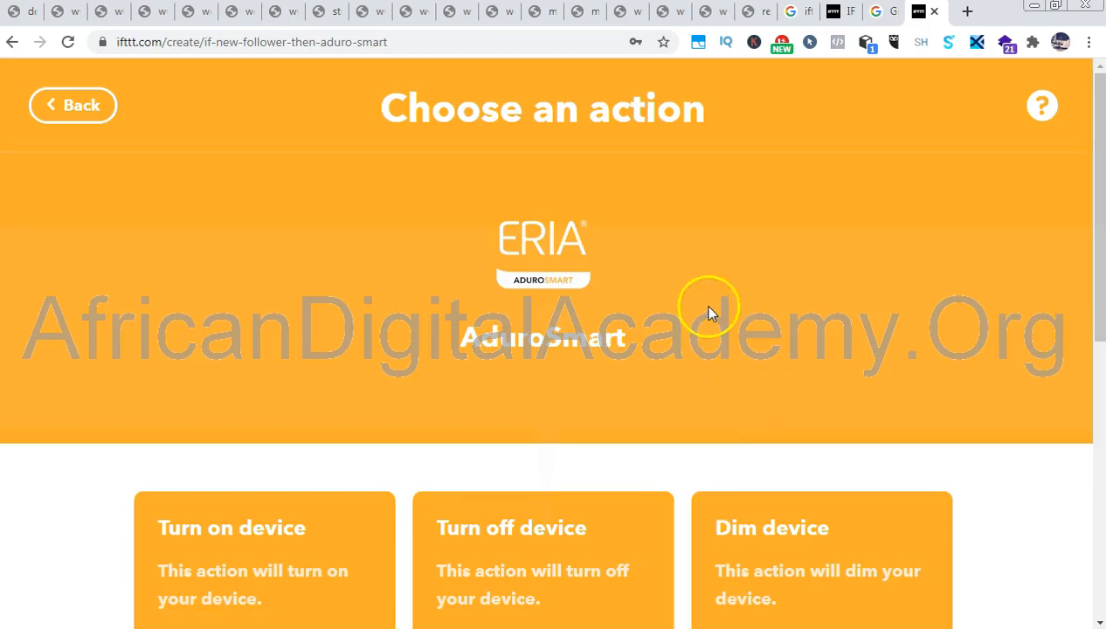
- Look over the actions offered for AduroSmart and return to the list of services
scroll(678, 277, down, 6)
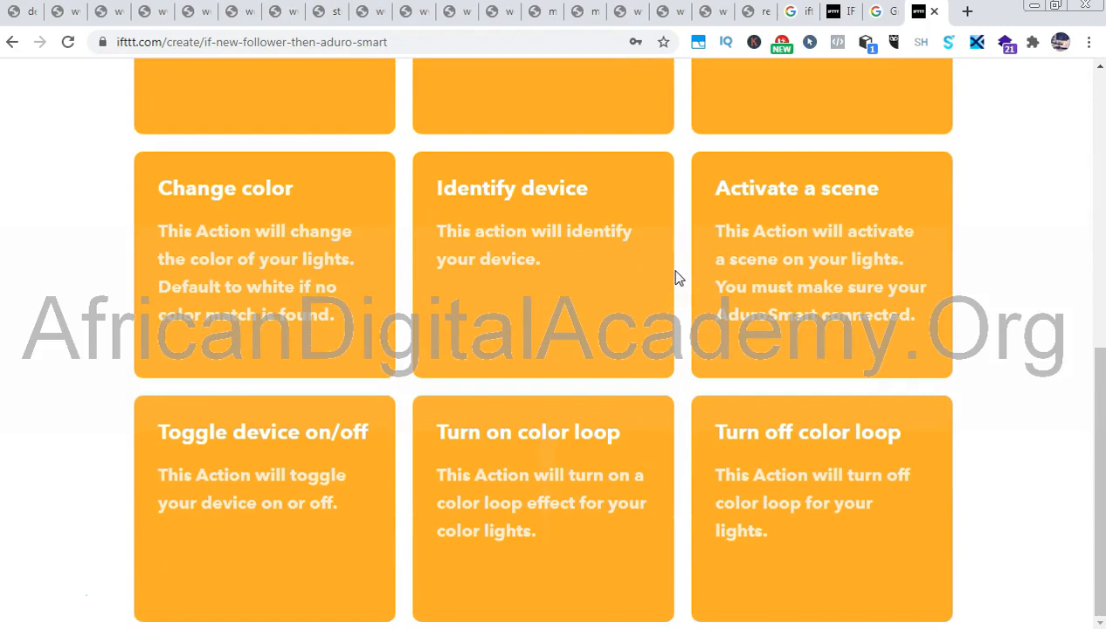
scroll(678, 277, up, 6)
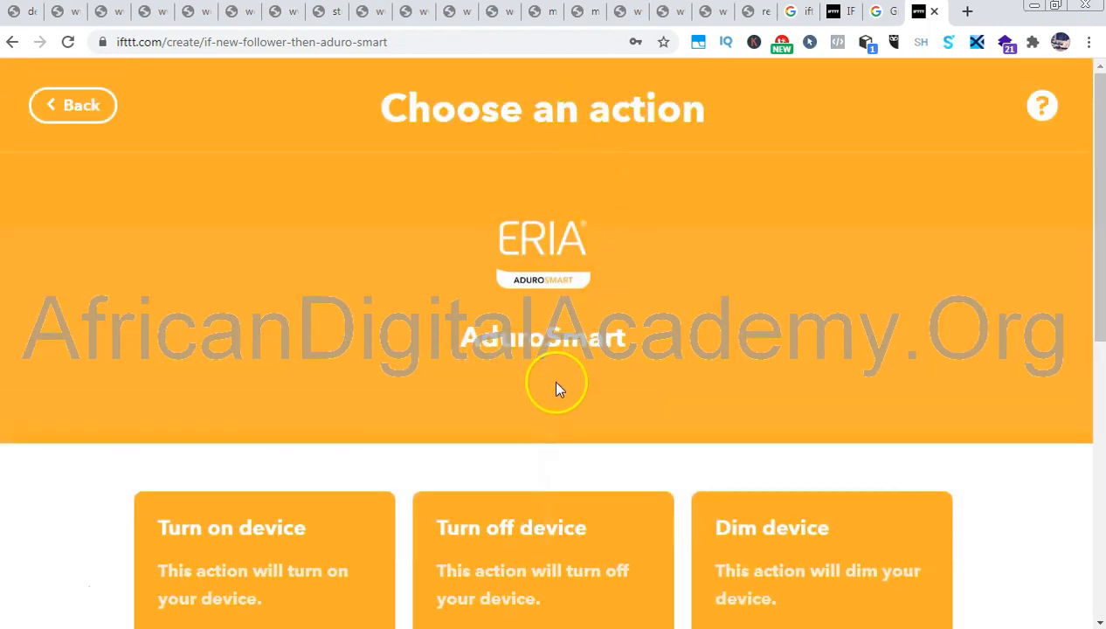
scroll(557, 387, down, 3)
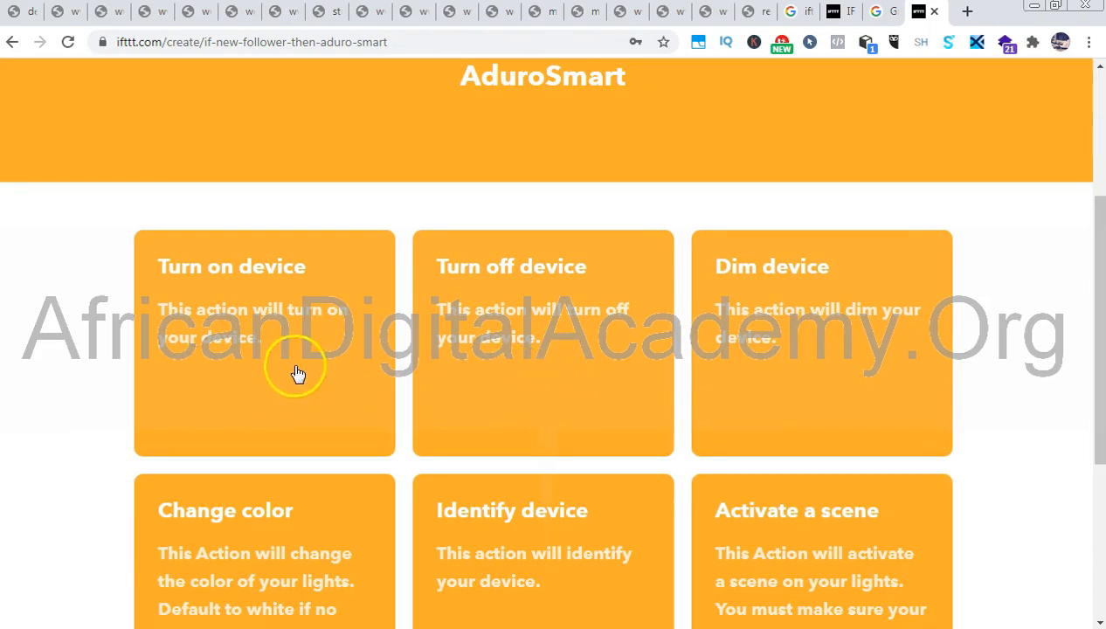
scroll(276, 263, up, 3)
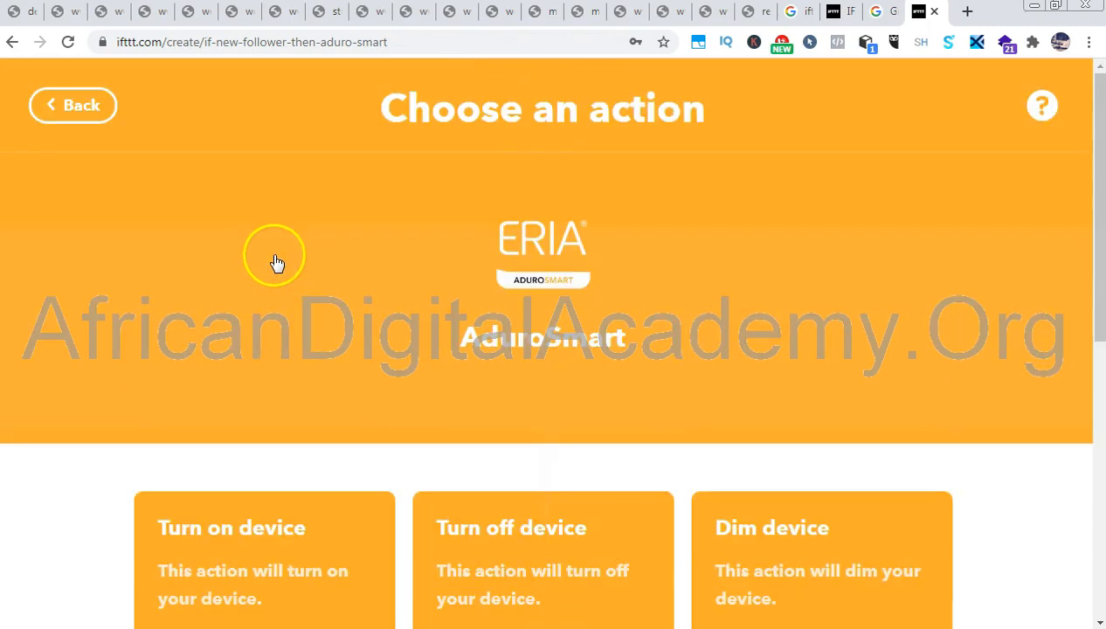
scroll(226, 481, down, 3)
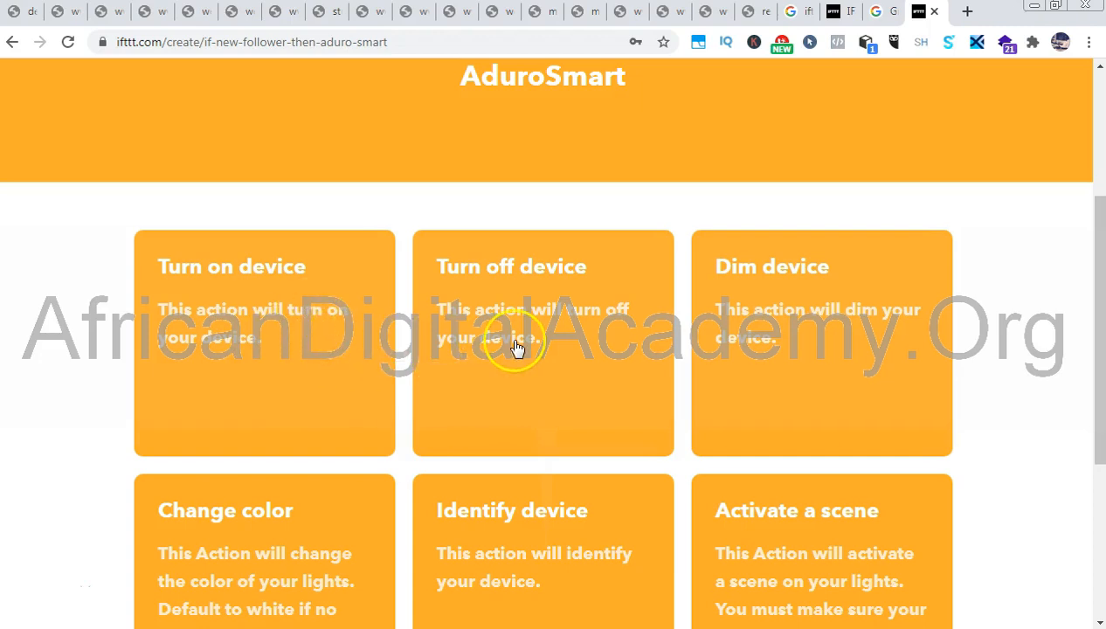
scroll(517, 347, down, 3)
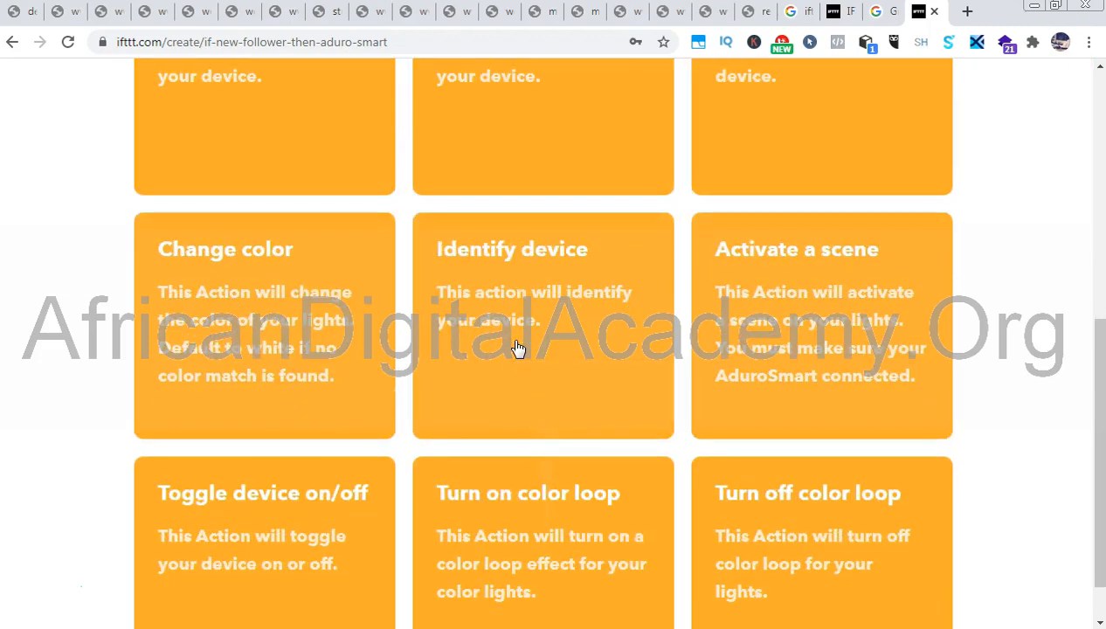
scroll(637, 232, up, 9)
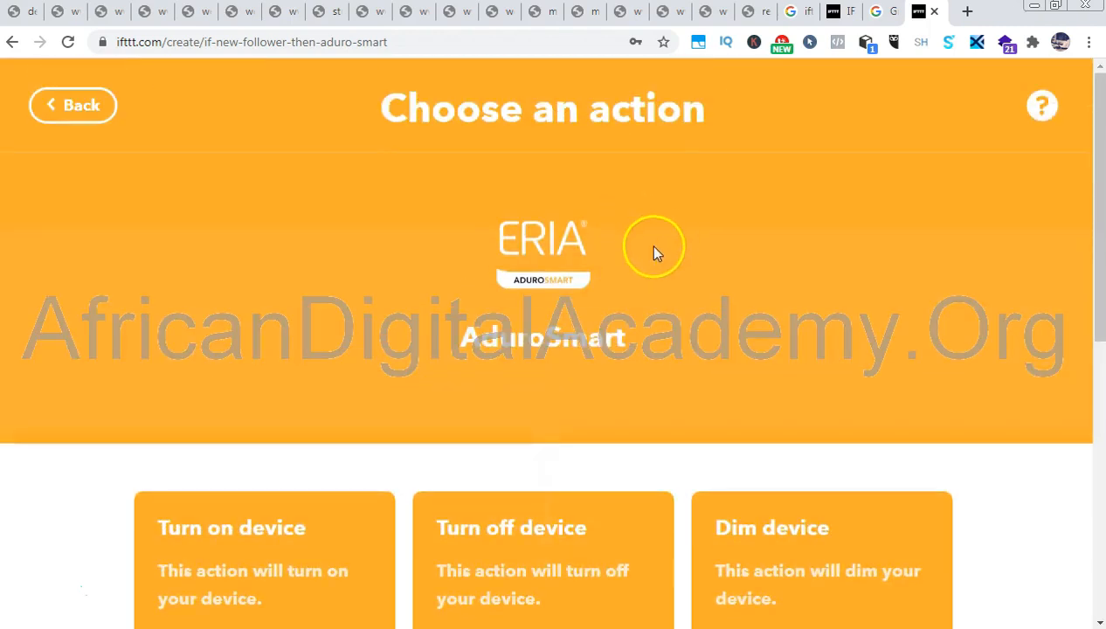
click(54, 106)
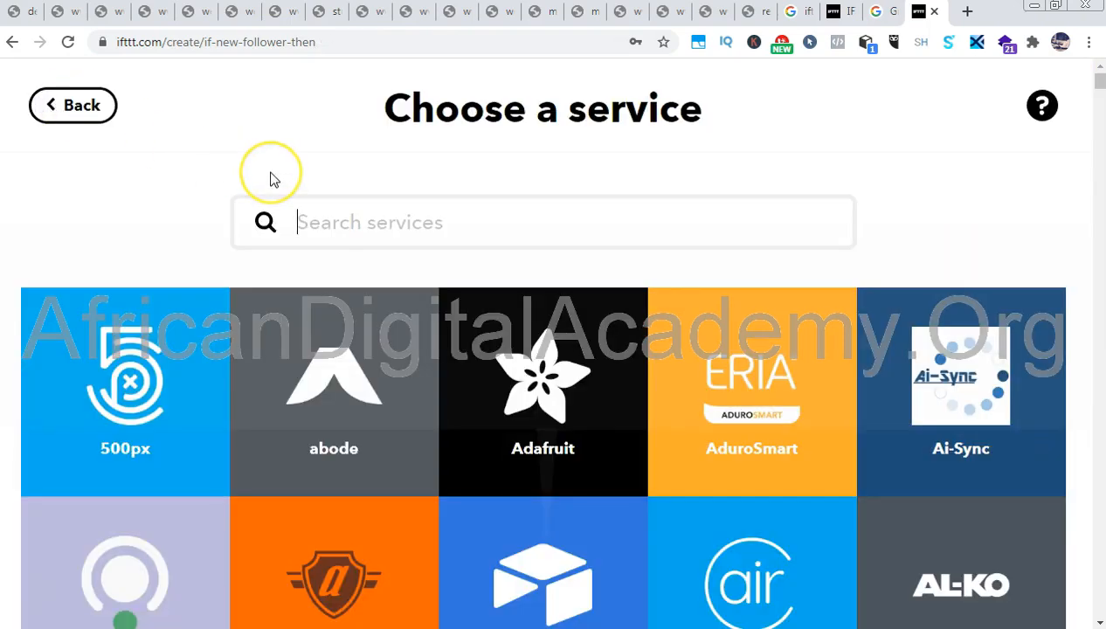
- Try searching the action services for "Ins" and clear the search
click(324, 239)
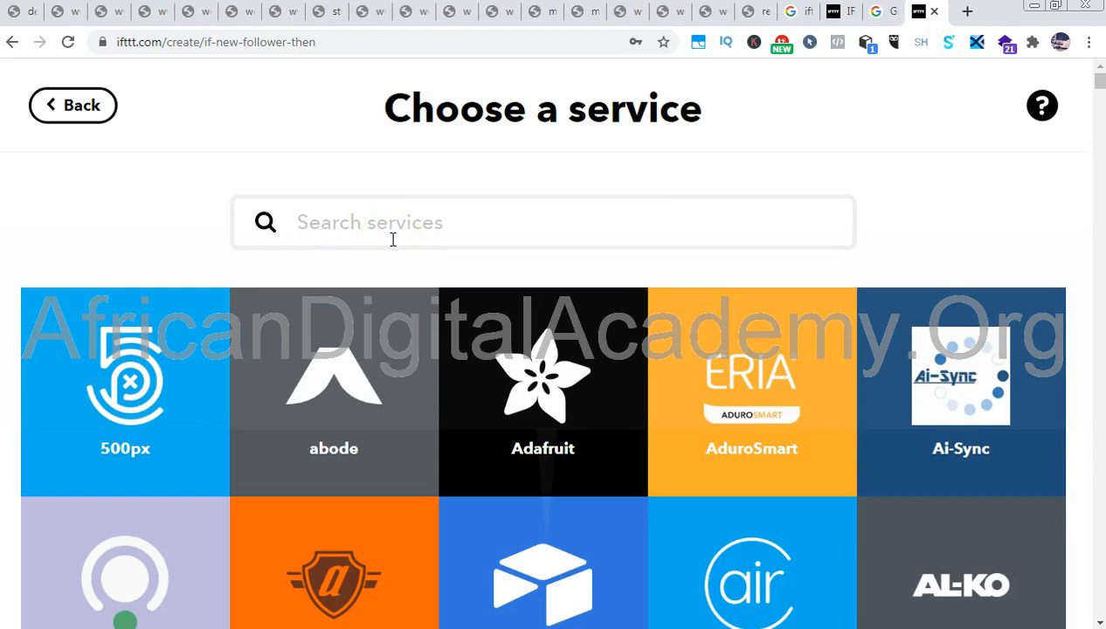
text(Inta)
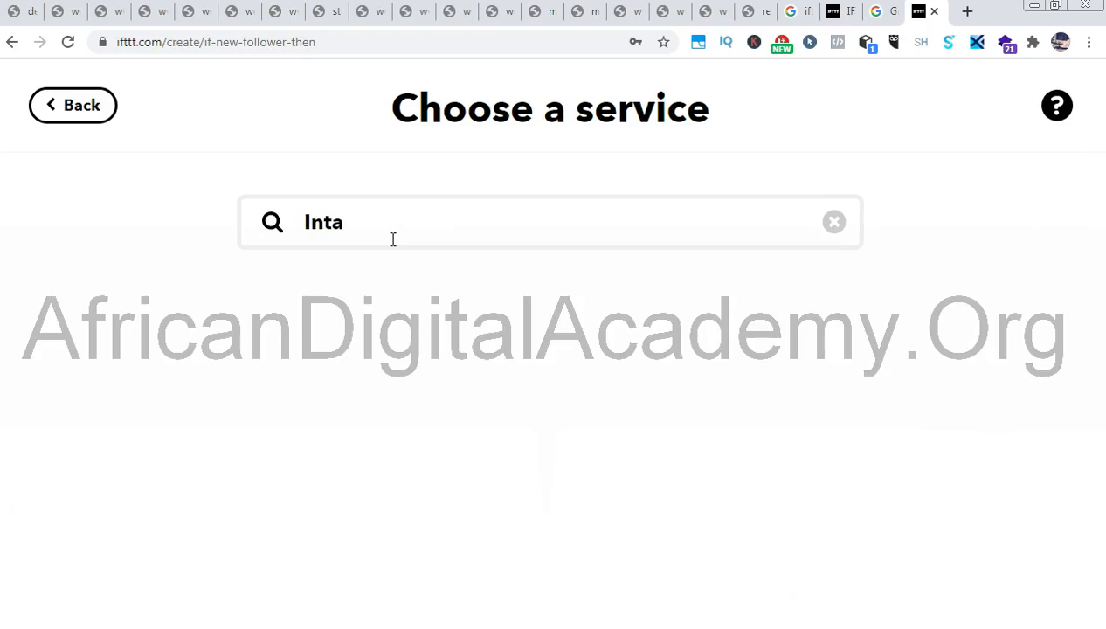
key(BackSpace)
key(BackSpace)
text(s)
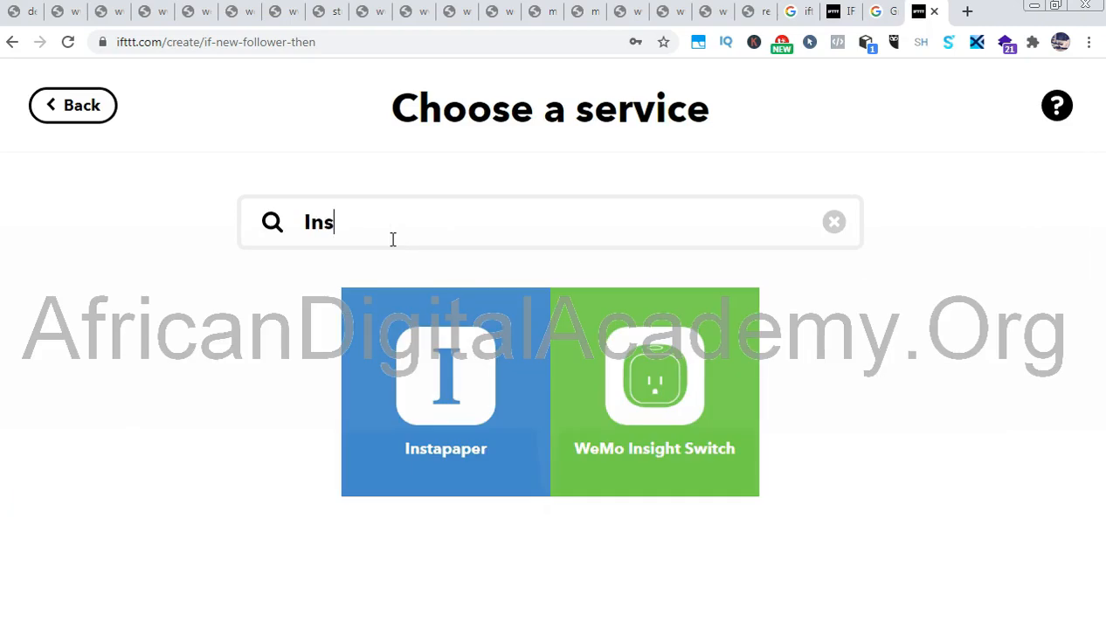
key(BackSpace)
key(BackSpace)
key(BackSpace)
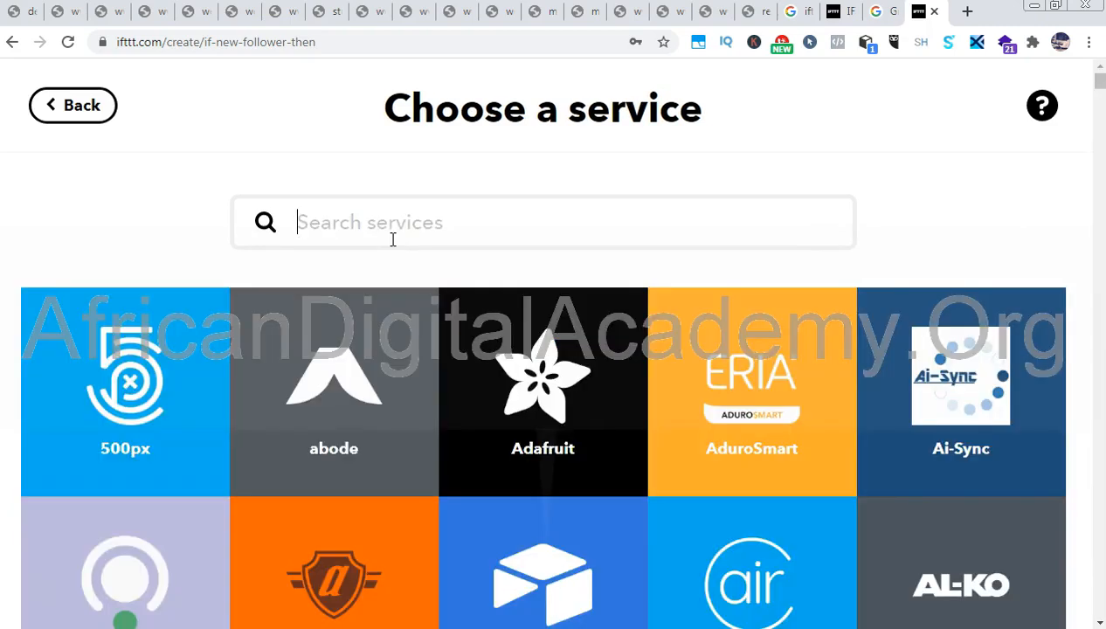
- Search the services for "Fac", review the Facebook Pages actions and return to the list of services
text(Fac)
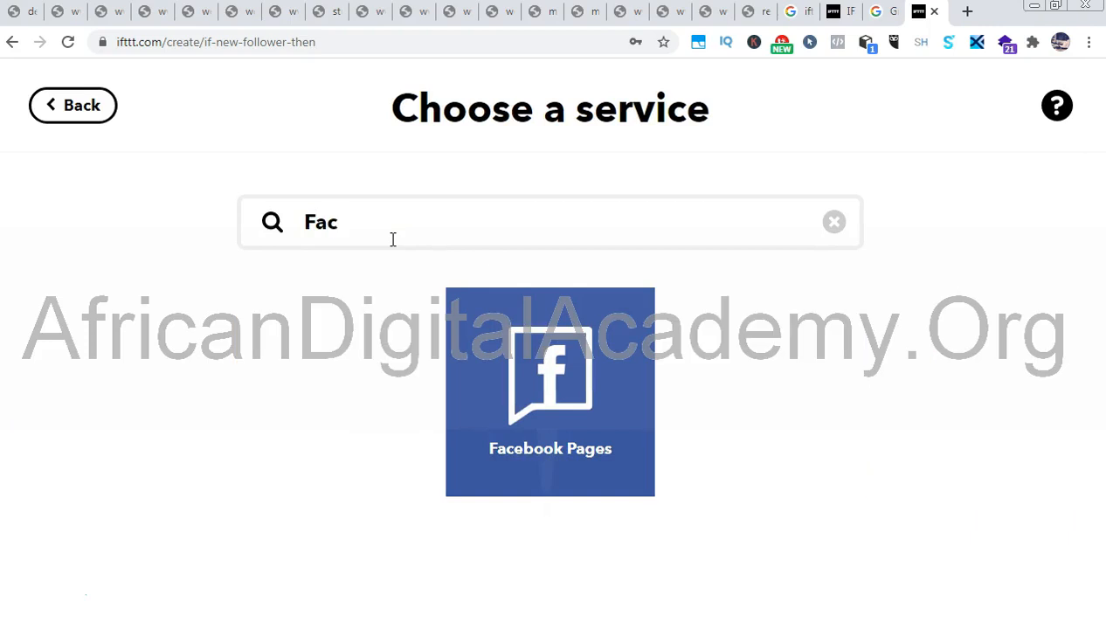
click(609, 346)
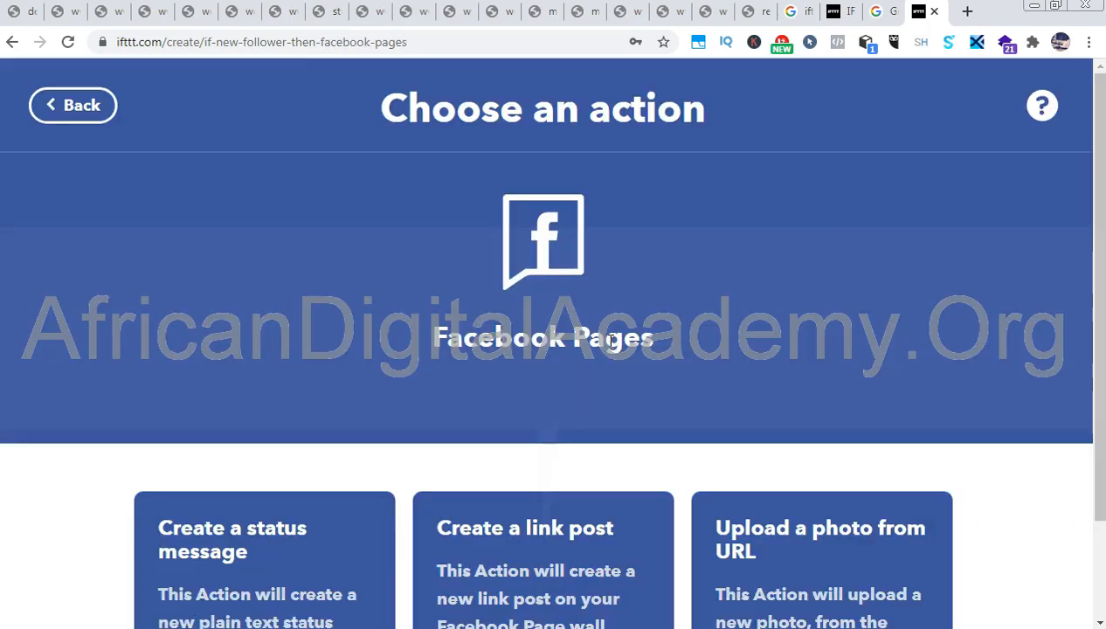
scroll(613, 340, down, 2)
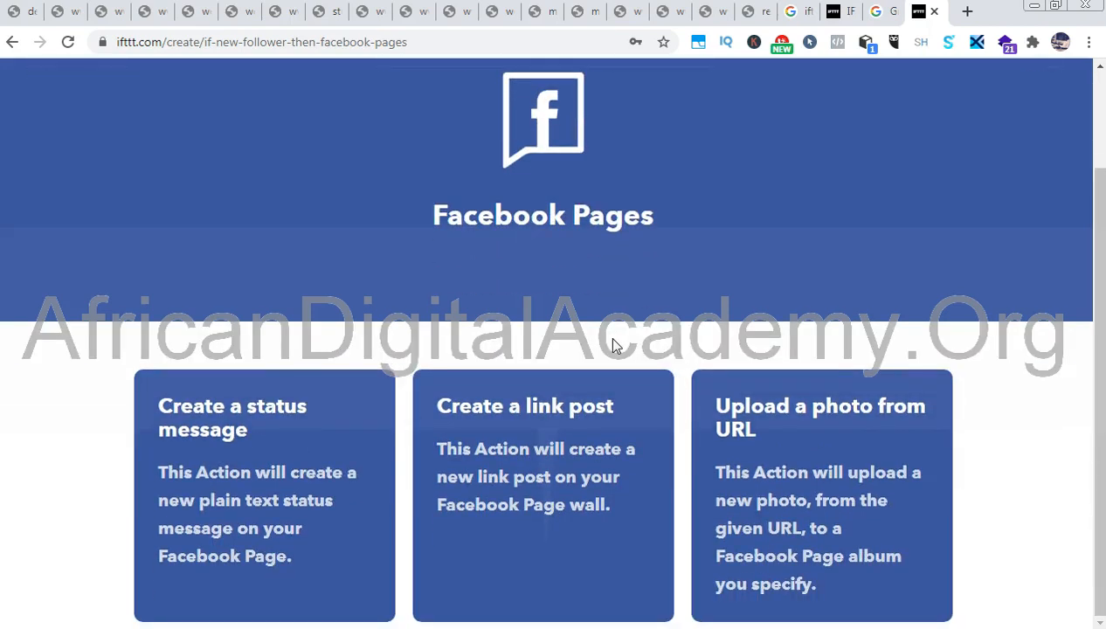
click(645, 323)
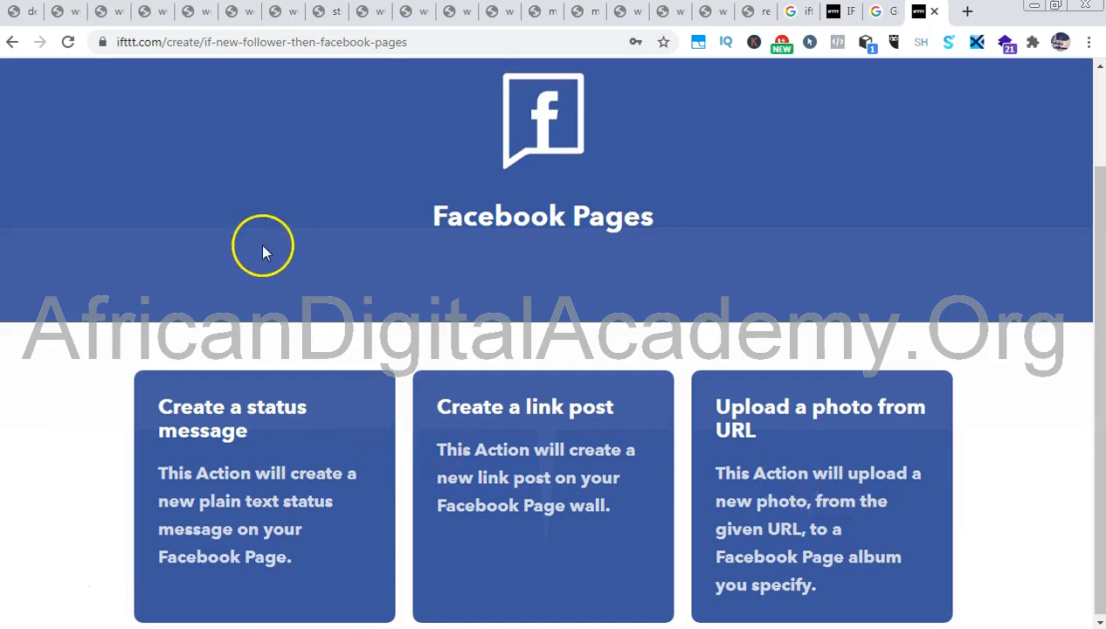
scroll(264, 247, up, 3)
click(91, 111)
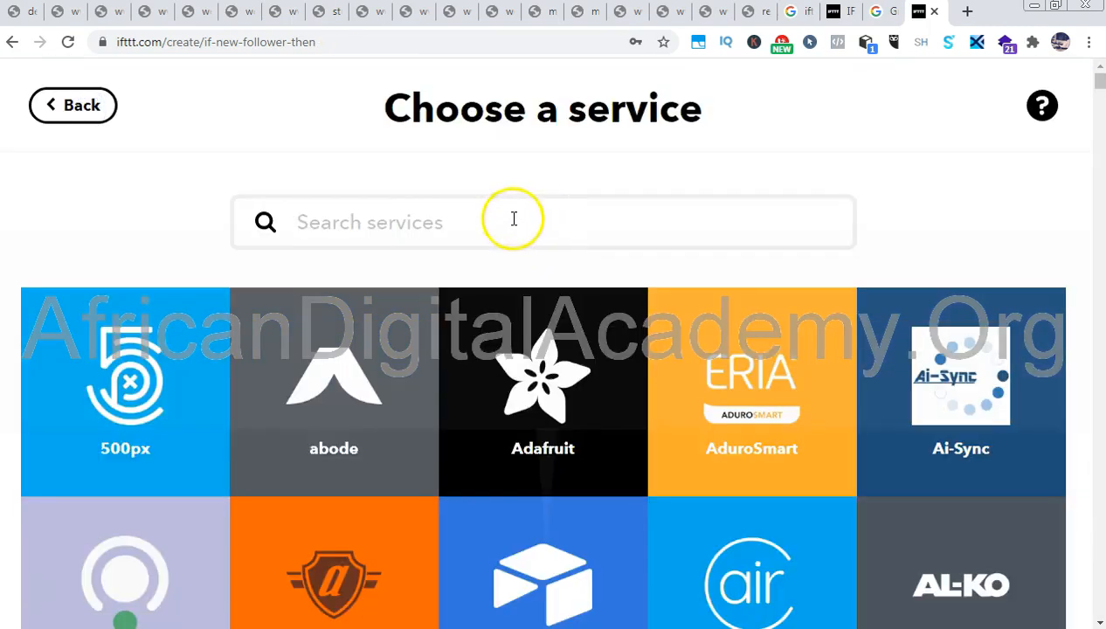
- Search the services for "twitter", choose Twitter and select its "Post a tweet" action
text(twitter)
click(584, 448)
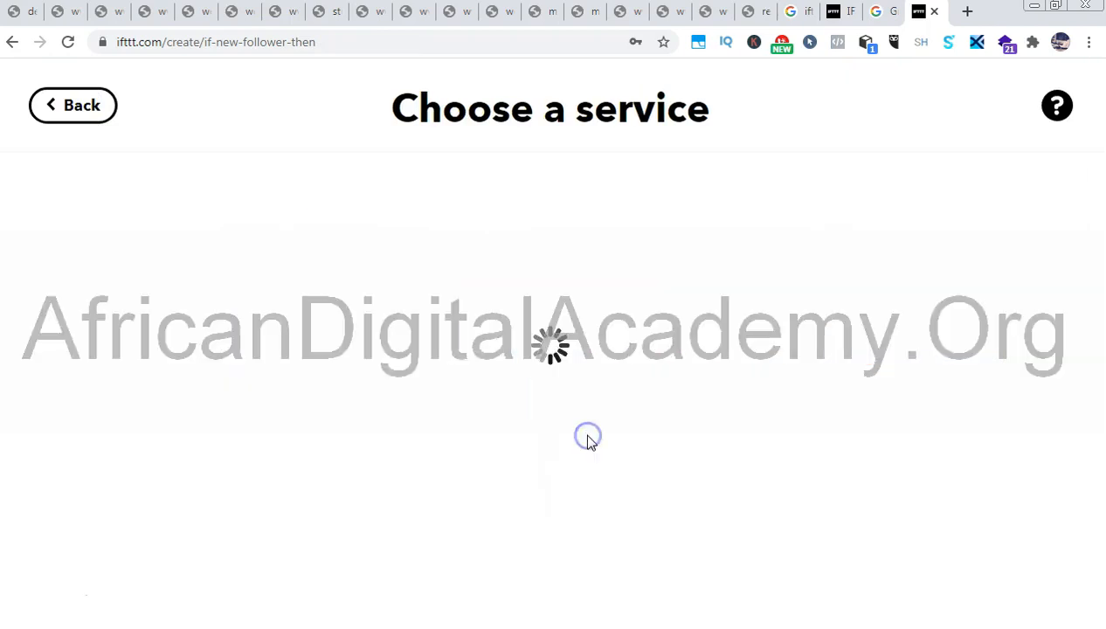
scroll(588, 443, down, 5)
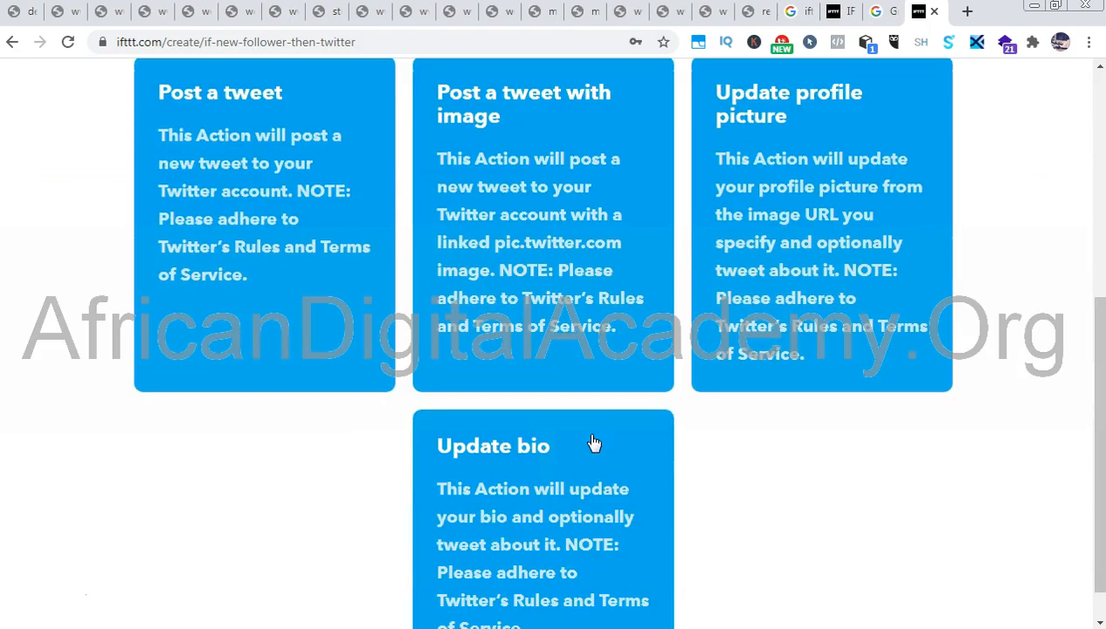
click(594, 434)
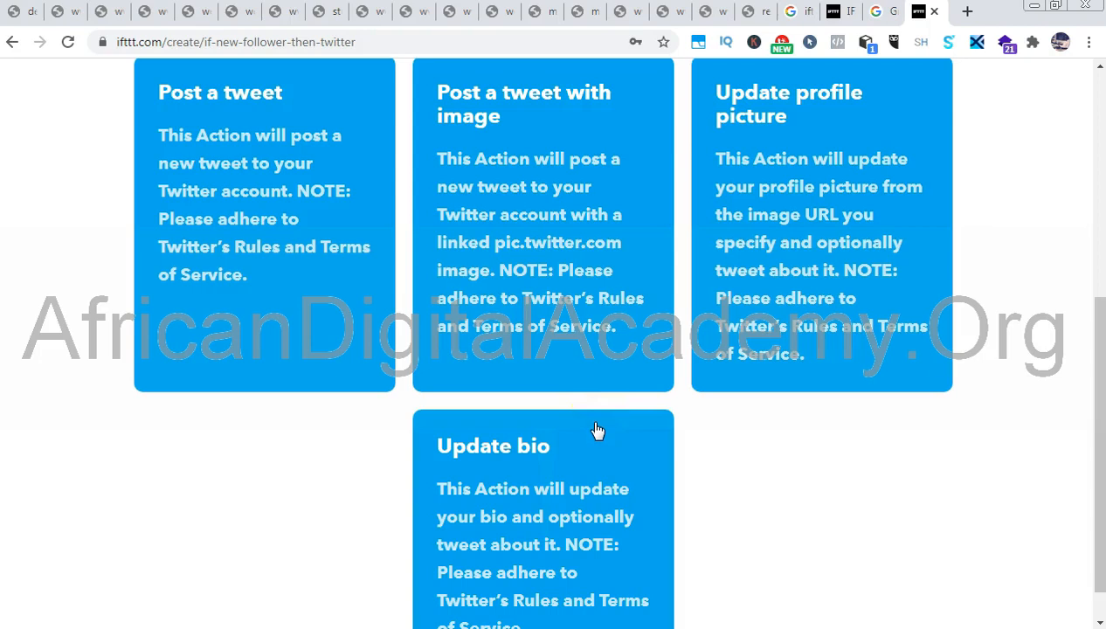
scroll(592, 429, down, 1)
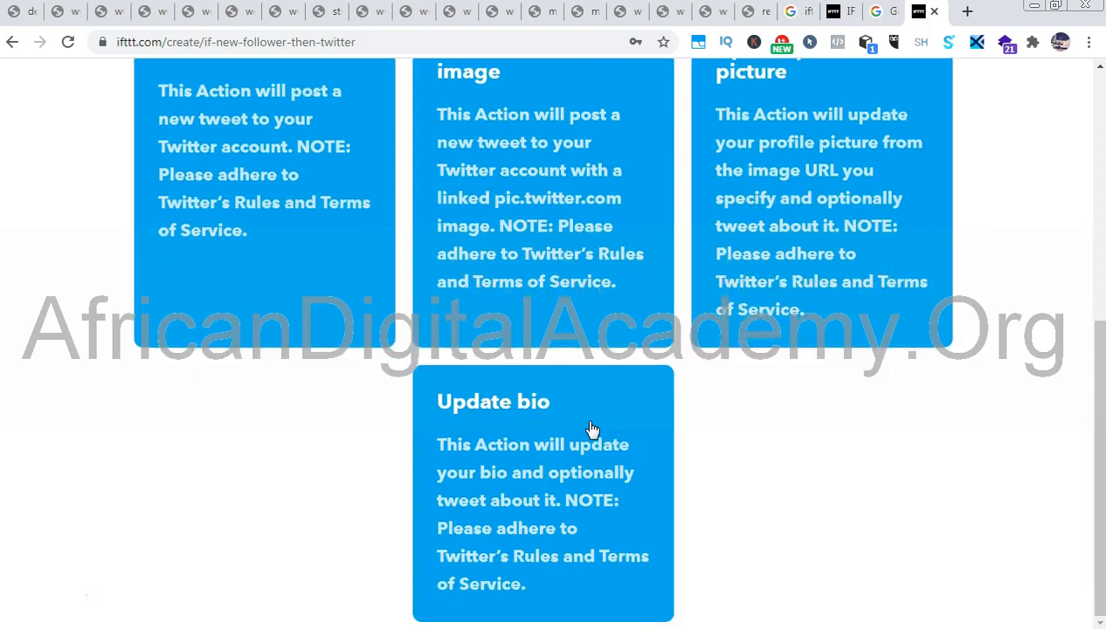
scroll(592, 428, up, 5)
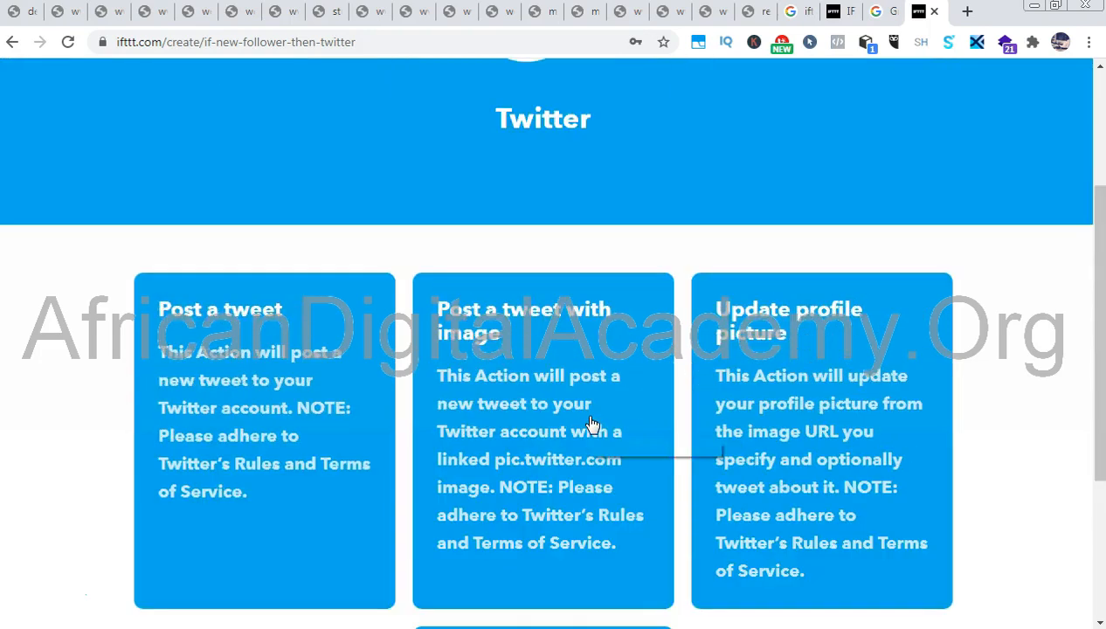
scroll(591, 425, down, 3)
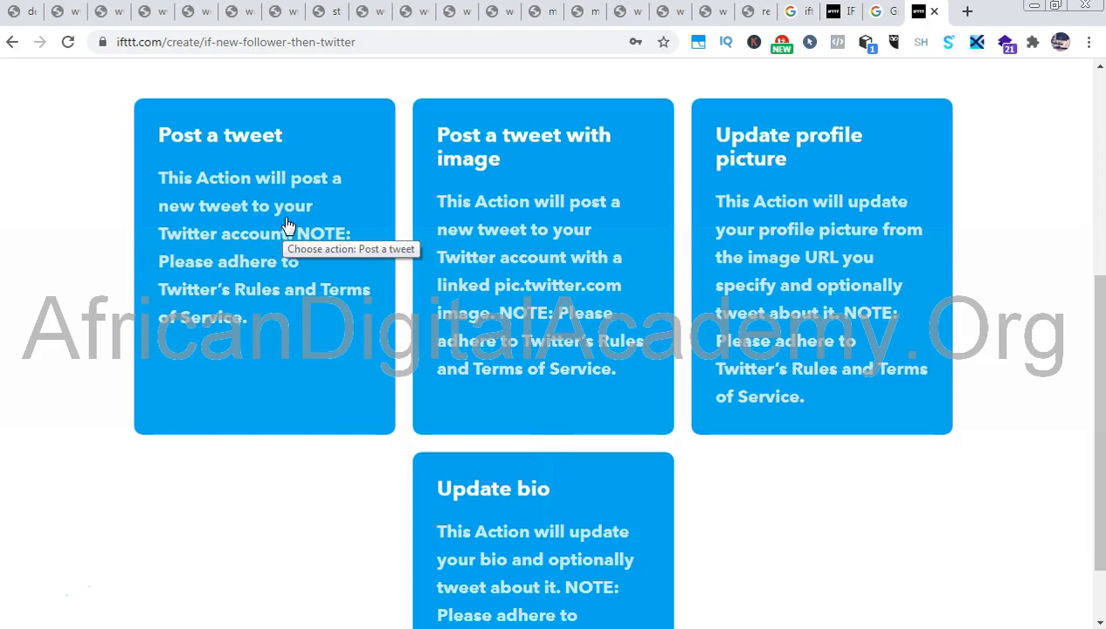
click(255, 315)
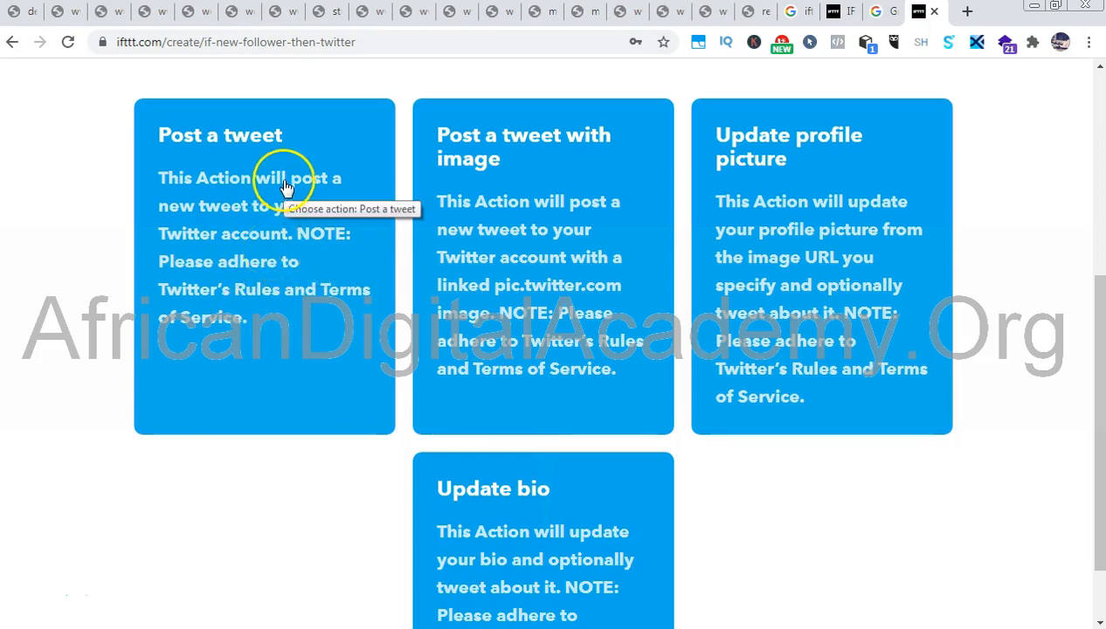
click(293, 225)
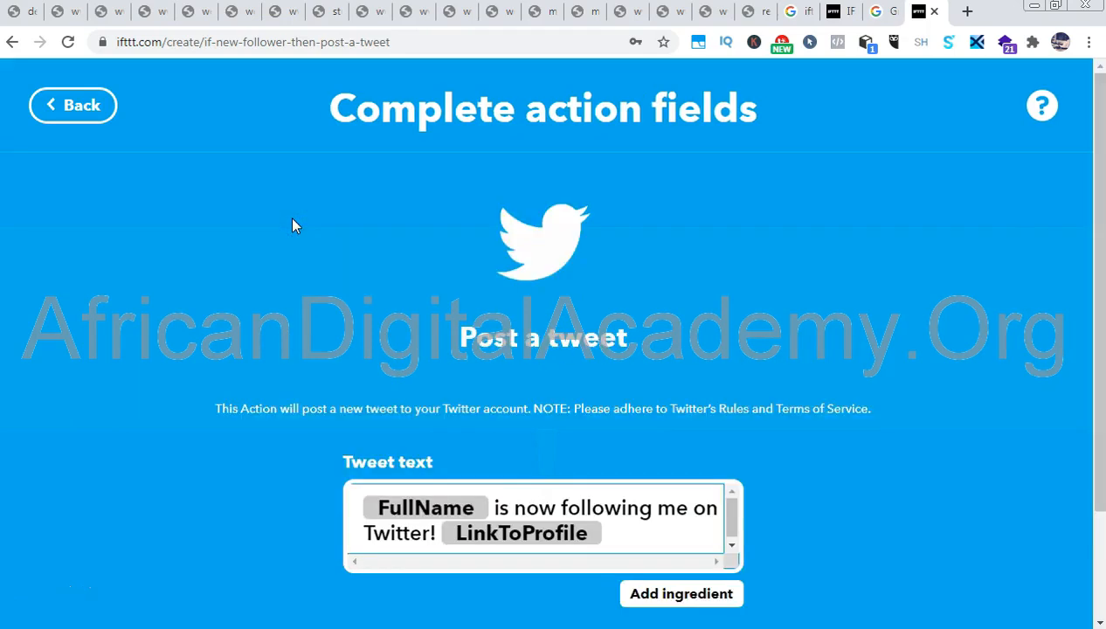
- Replace "is now following me" in the tweet text with ", Merci de me suivre" directly after the FullName ingredient
scroll(292, 214, down, 2)
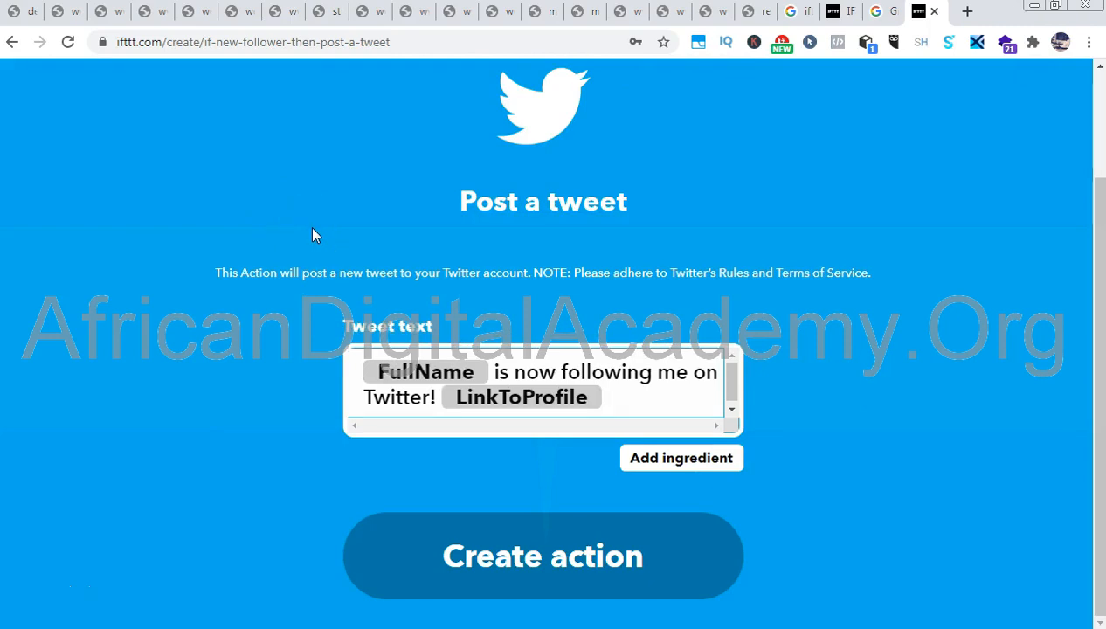
click(480, 369)
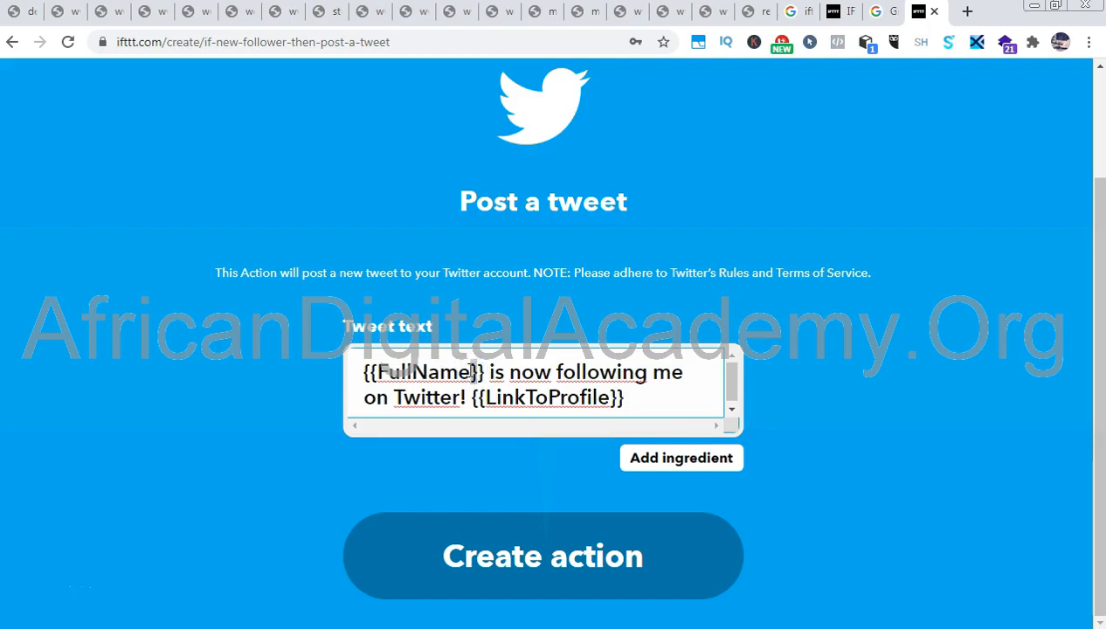
key(Right)
key(Right)
key(Right)
key(Right)
key(Right)
key(Right)
key(Right)
key(Right)
drag(488, 371, 688, 372)
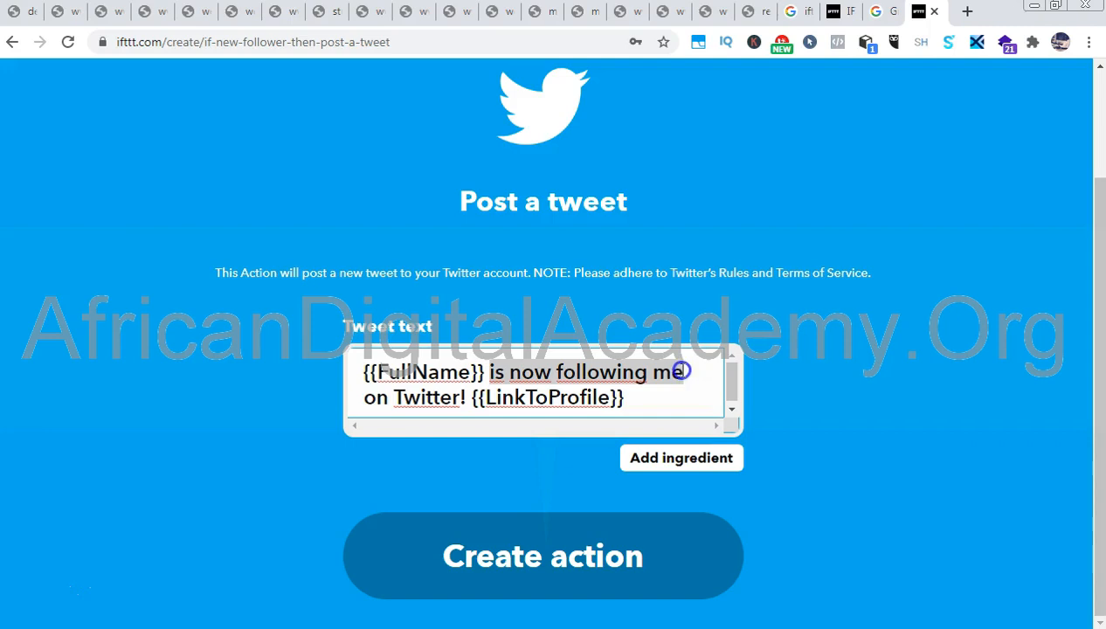
key(BackSpace)
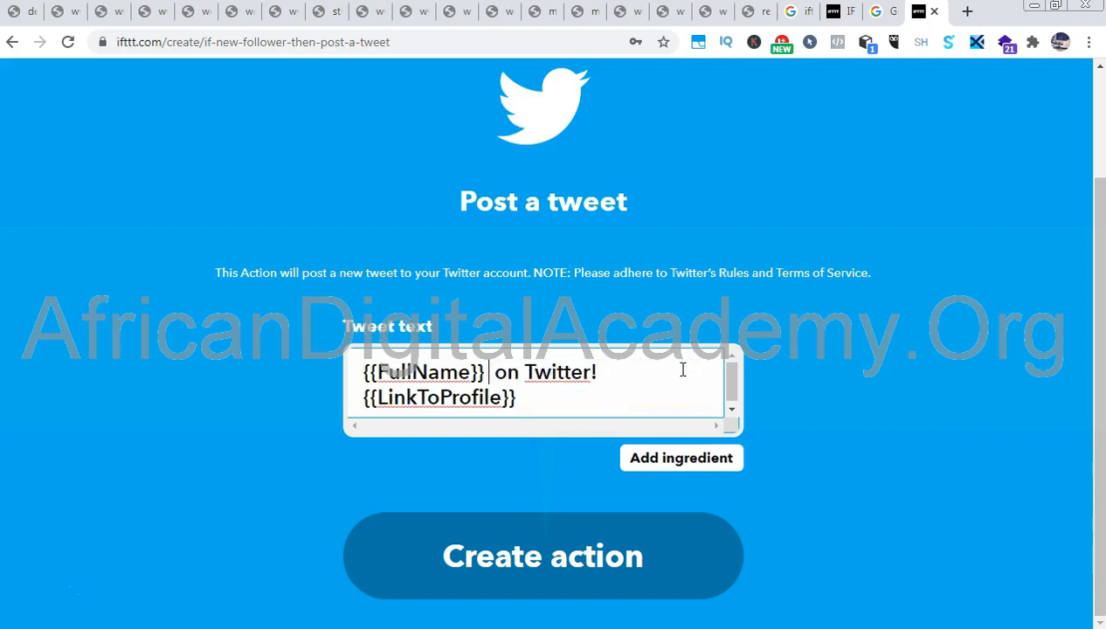
key(BackSpace)
text(, Merci)
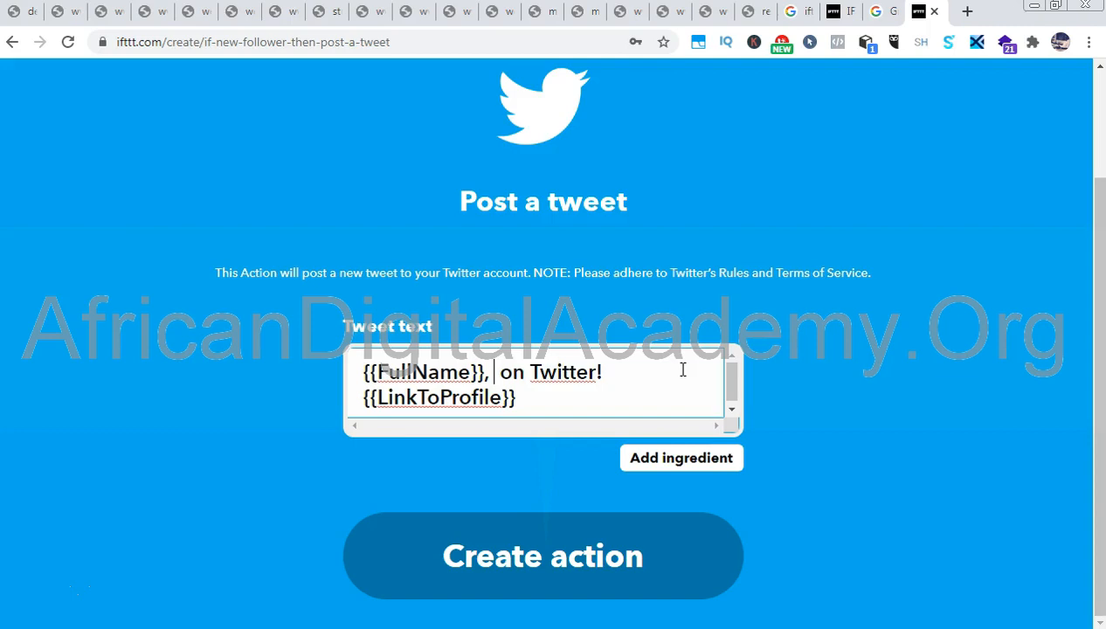
text( de me )
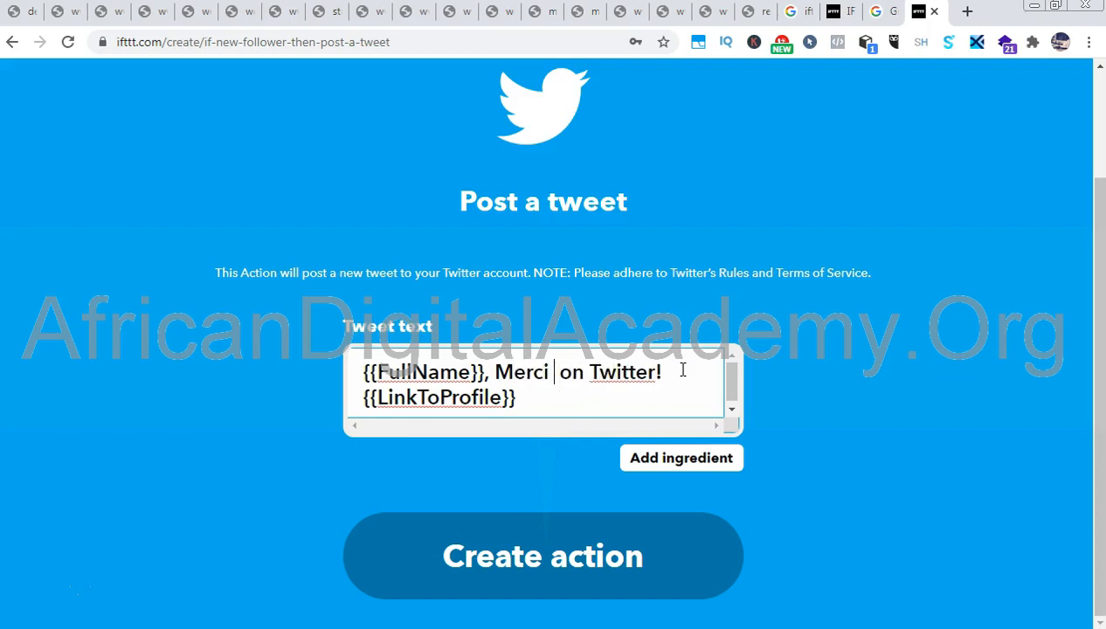
text(suivre)
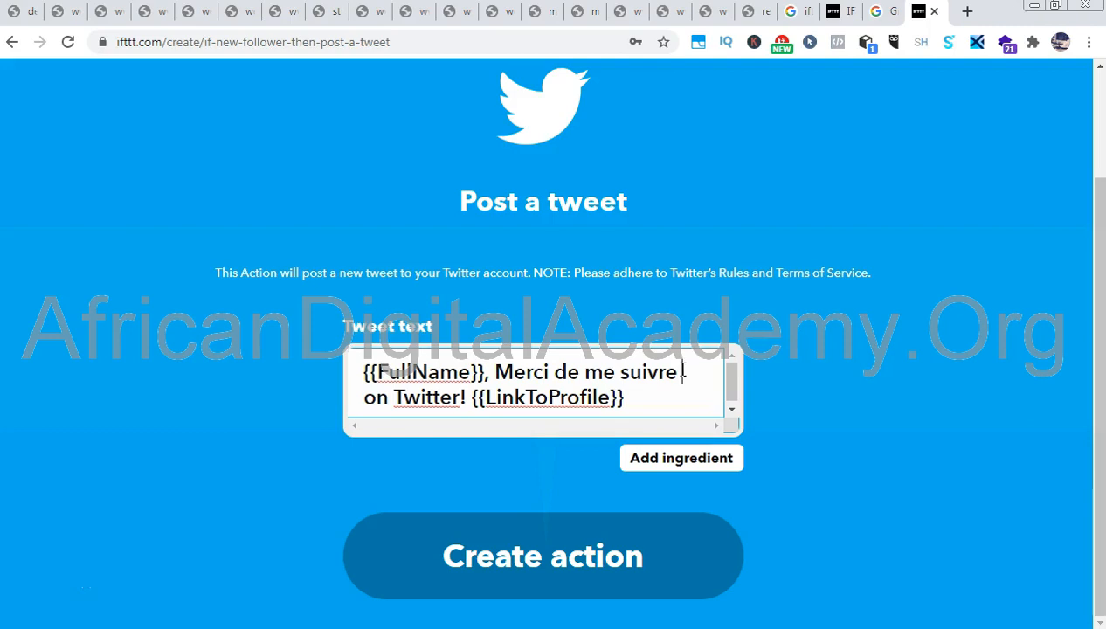
- Replace "me suivre" in the tweet text with "nous avoir suivie" so it reads "Merci de nous avoir suivie"
key(BackSpace)
key(BackSpace)
key(BackSpace)
key(BackSpace)
key(BackSpace)
key(BackSpace)
key(BackSpace)
key(BackSpace)
key(BackSpace)
key(BackSpace)
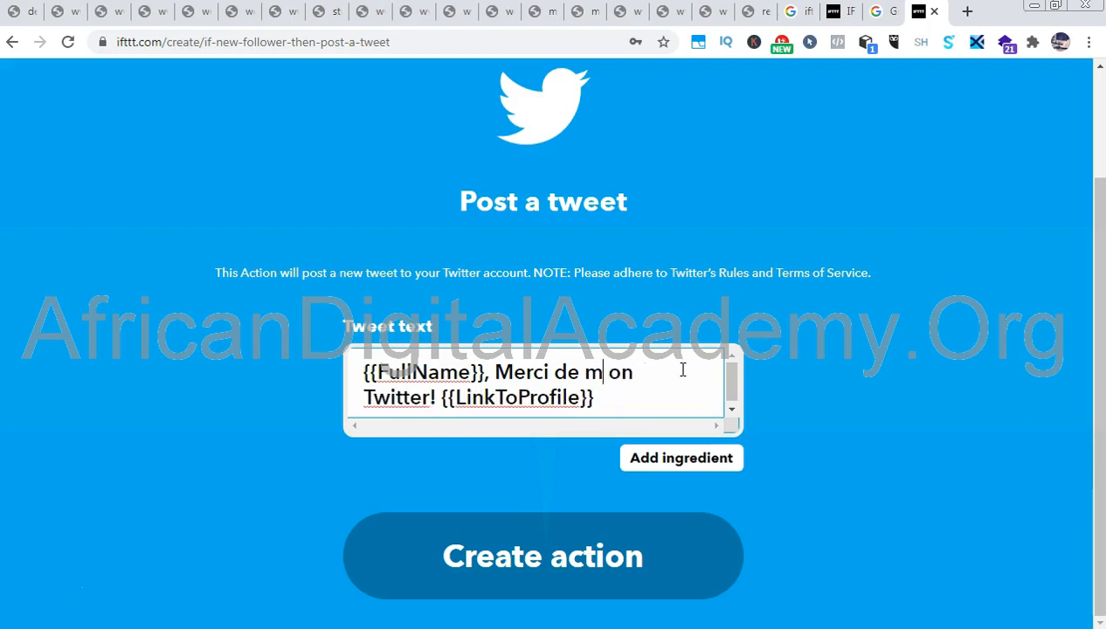
text(nous s)
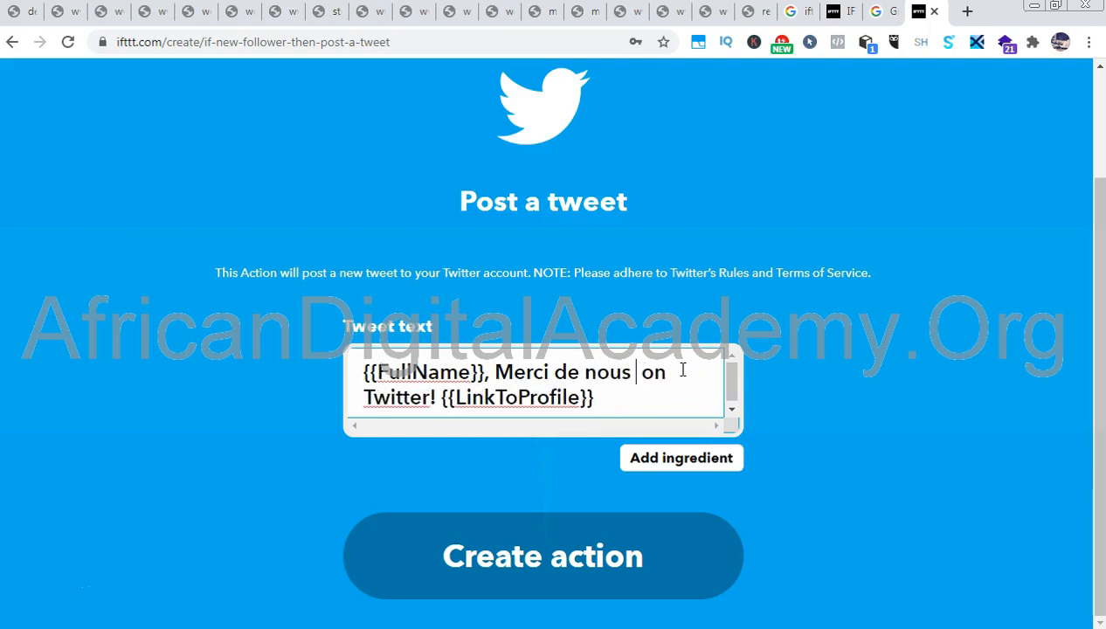
text(u)
key(BackSpace)
key(BackSpace)
text(avoir suivie)
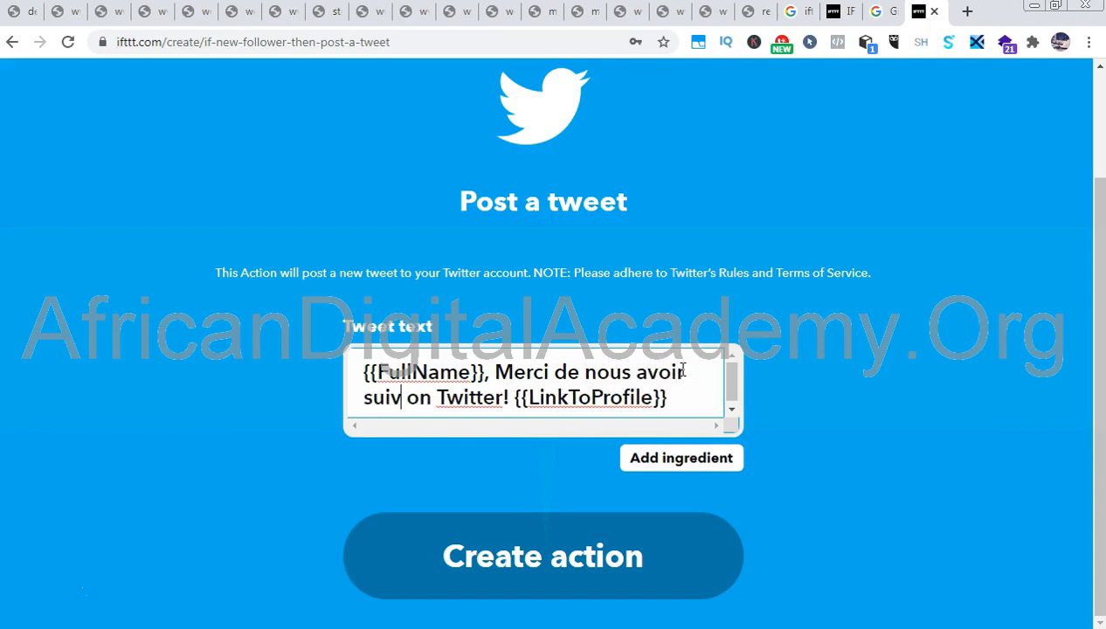
- Replace "on" before "Twitter!" in the tweet text with "sur", keeping the LinkToProfile ingredient at the end
double_click(433, 397)
text(sur)
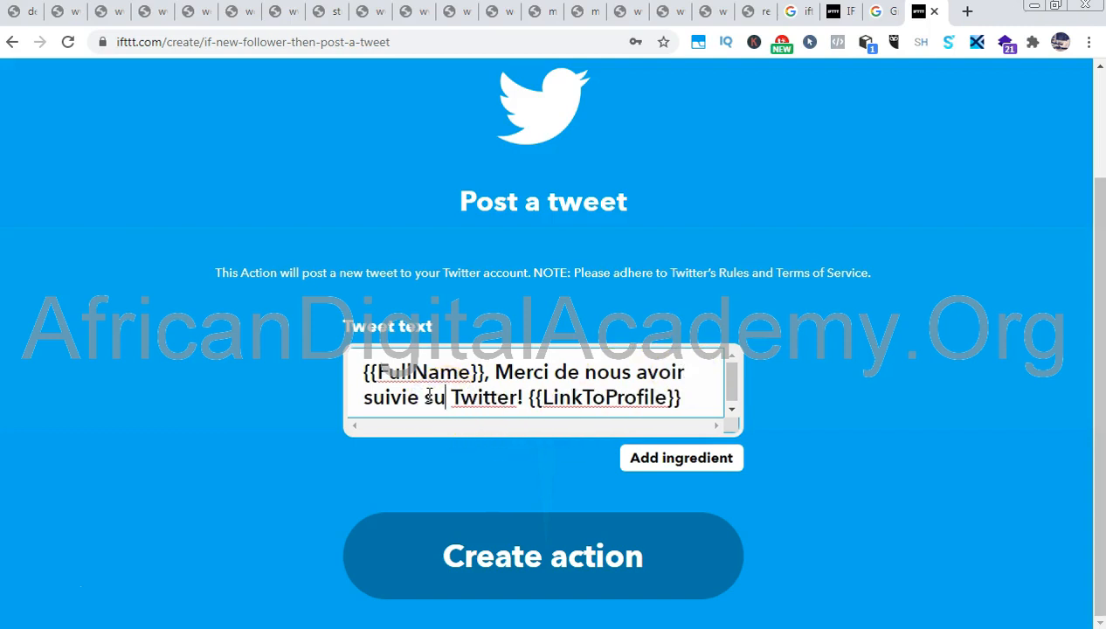
drag(736, 378, 732, 395)
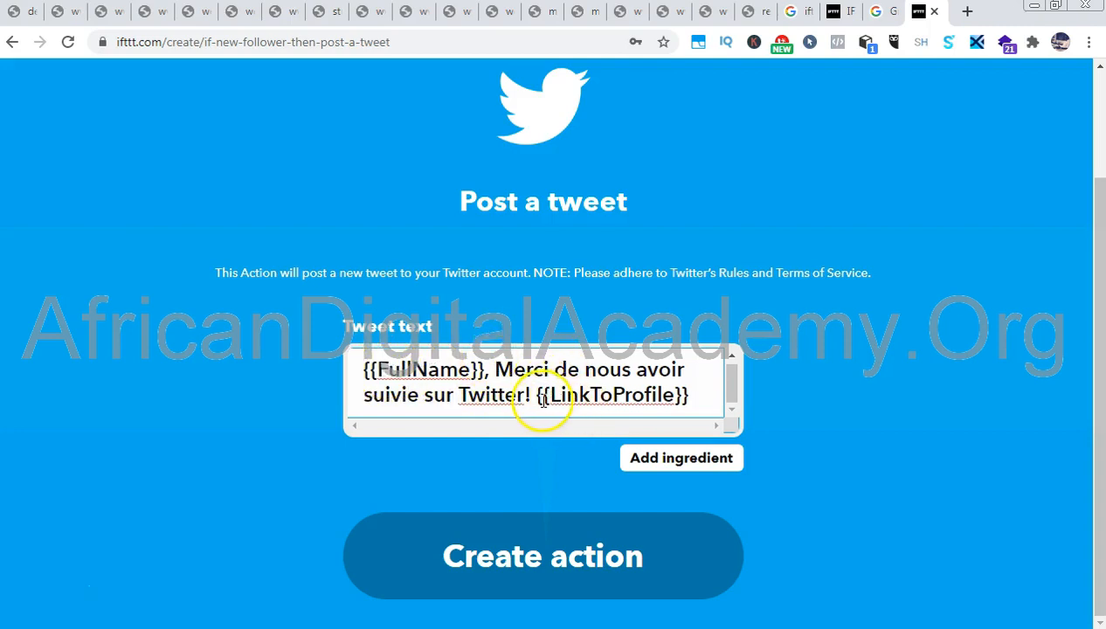
click(651, 395)
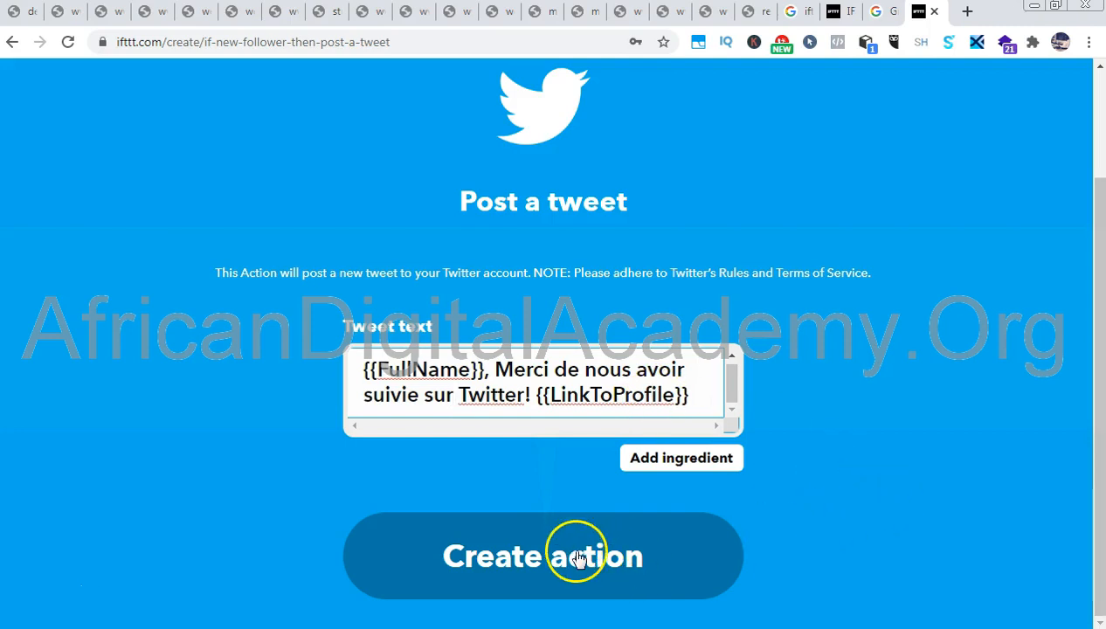
- Create the "Post a tweet" action and finish the applet with its suggested title and run notifications off
click(577, 557)
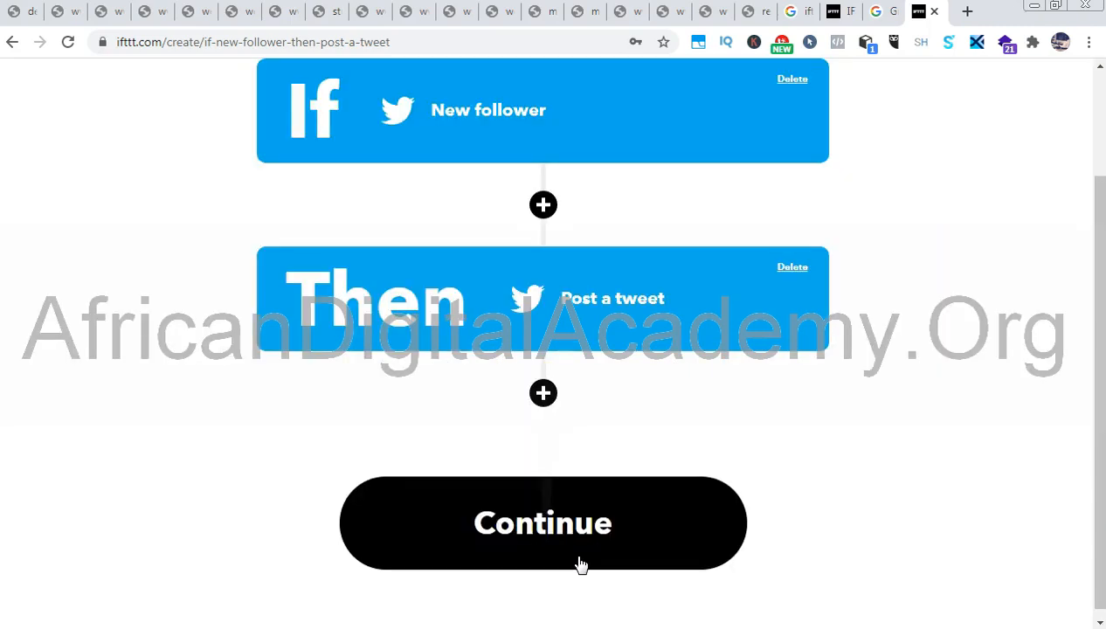
scroll(605, 306, up, 2)
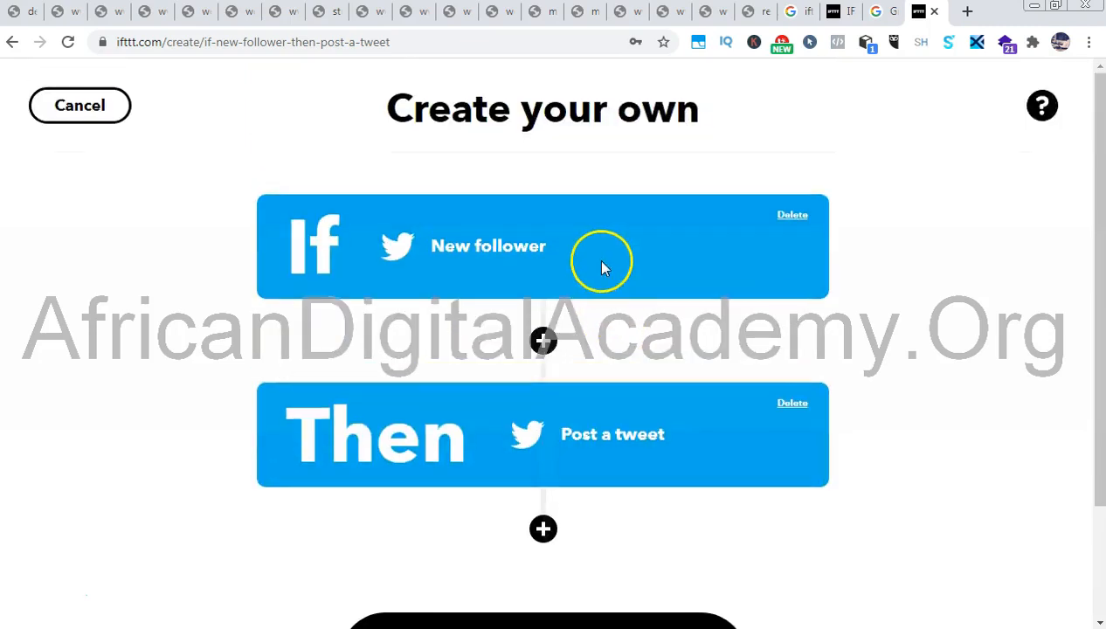
scroll(601, 271, down, 2)
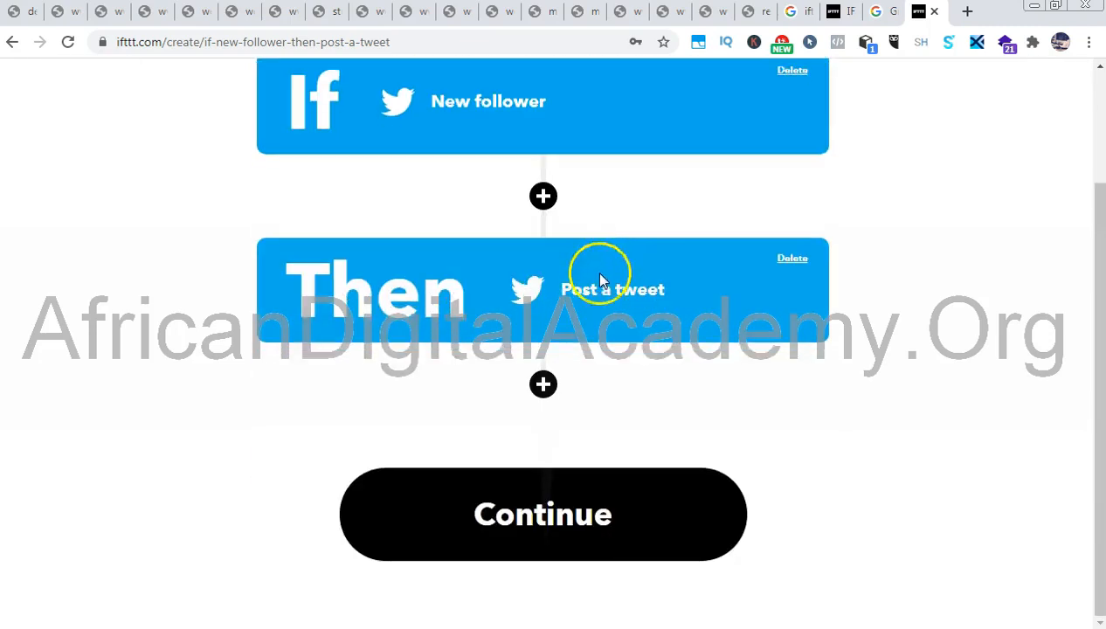
click(575, 522)
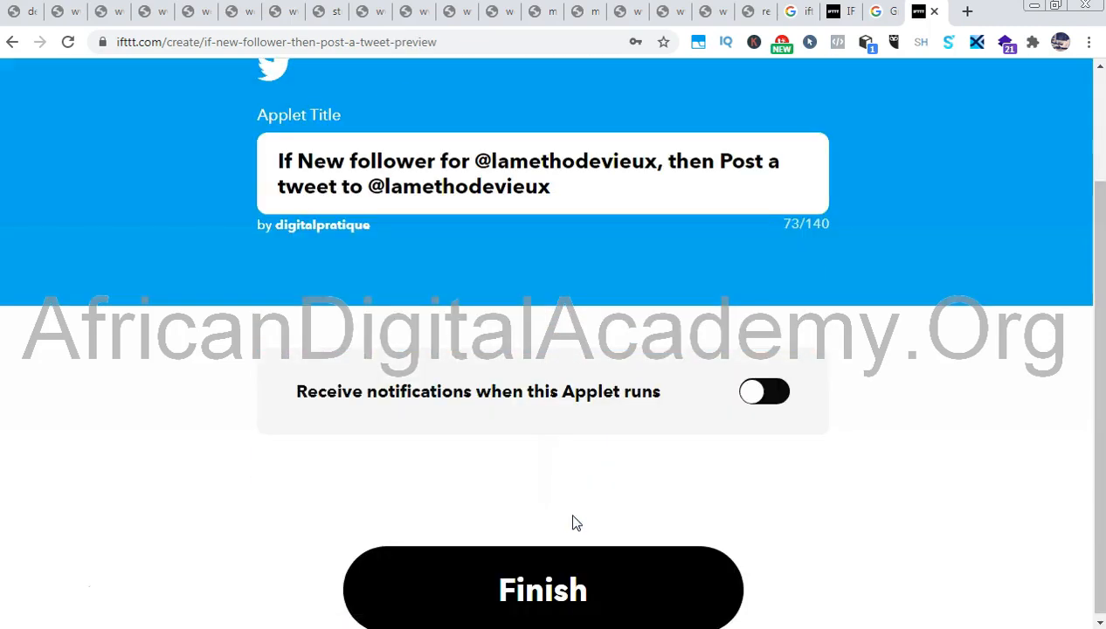
drag(286, 162, 753, 185)
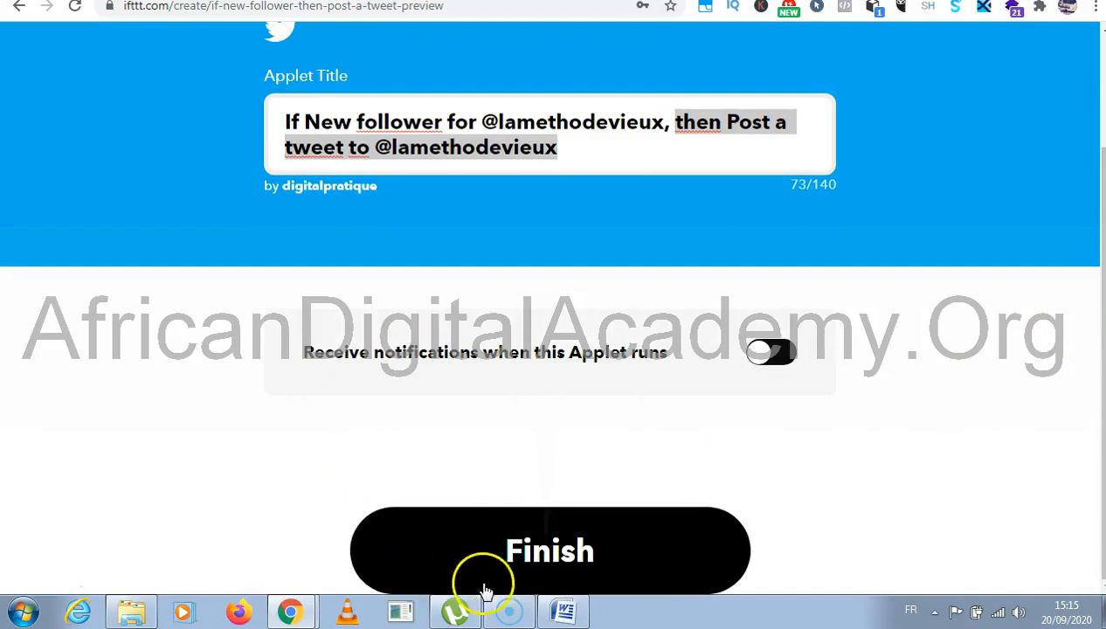
click(554, 550)
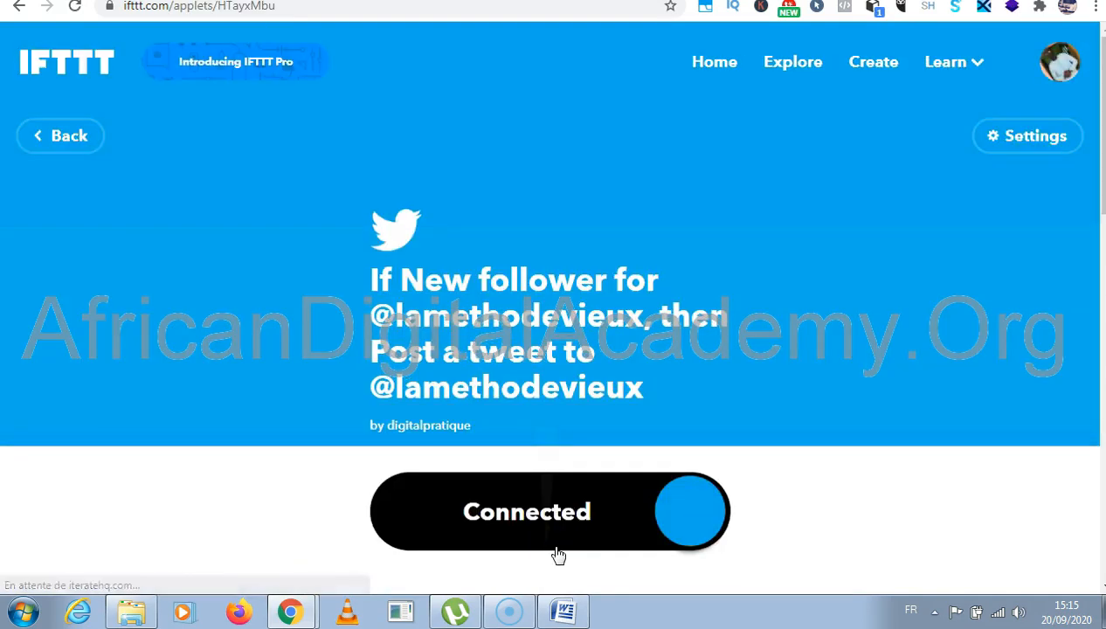
click(552, 542)
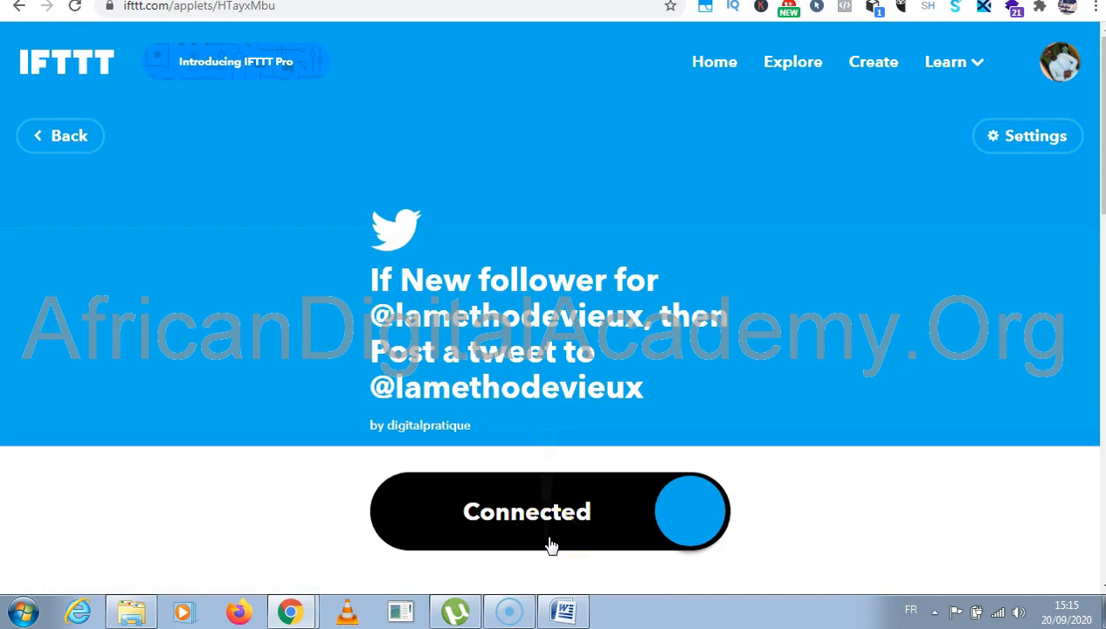
- Start a new applet and begin adding its "If This" trigger
click(879, 67)
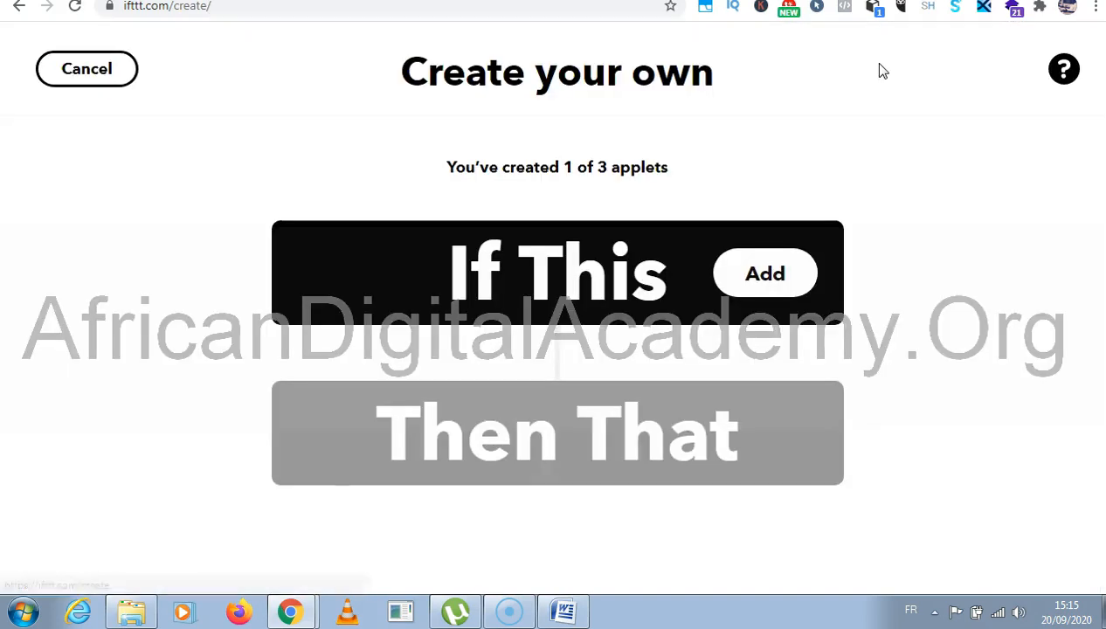
click(778, 274)
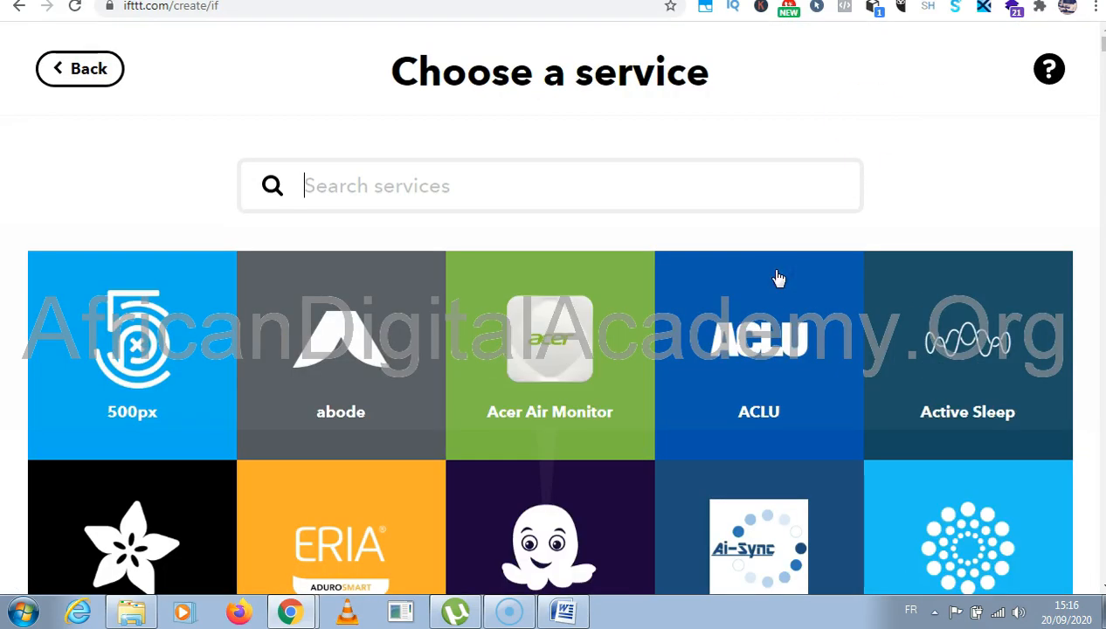
- Try searching the trigger services for "google forms" and "google", and clear the search
click(504, 179)
text(google)
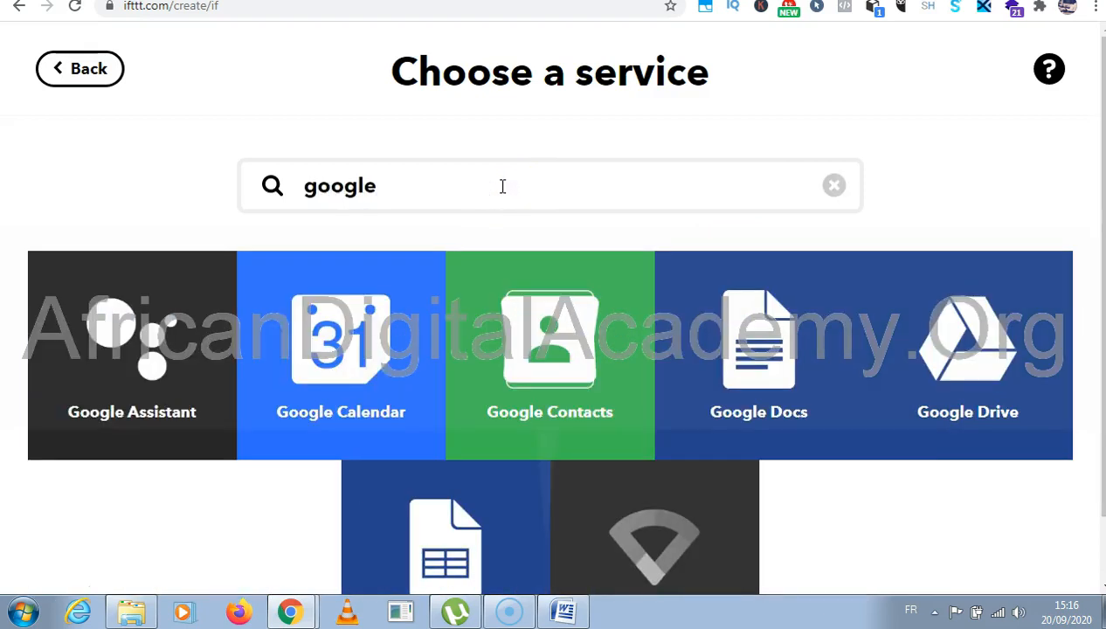
text( forms)
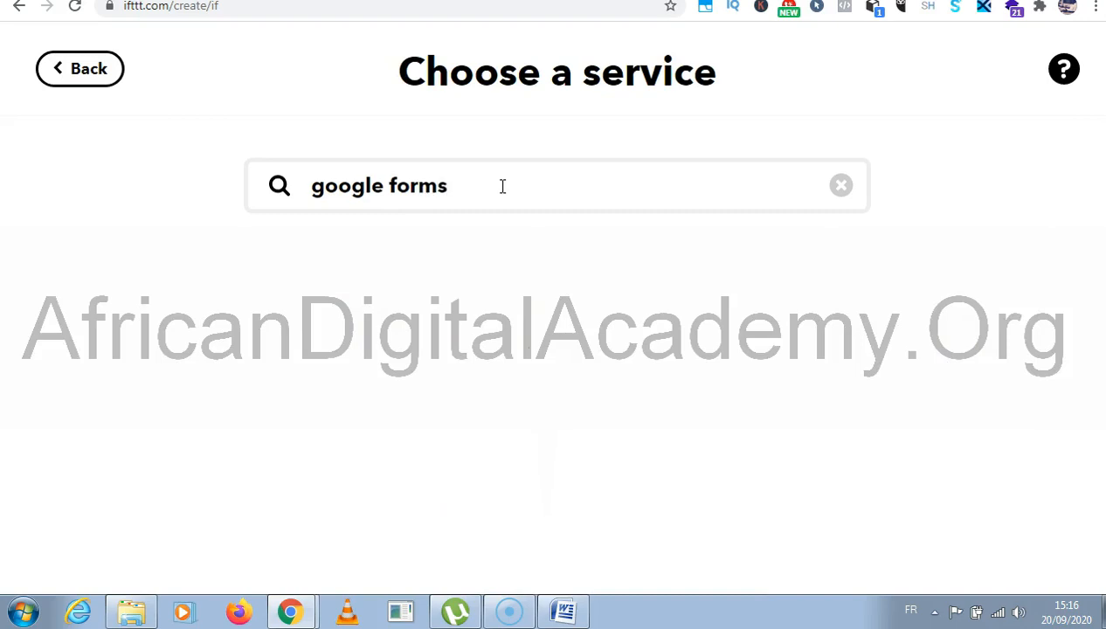
text(r)
key(BackSpace)
key(BackSpace)
key(BackSpace)
key(BackSpace)
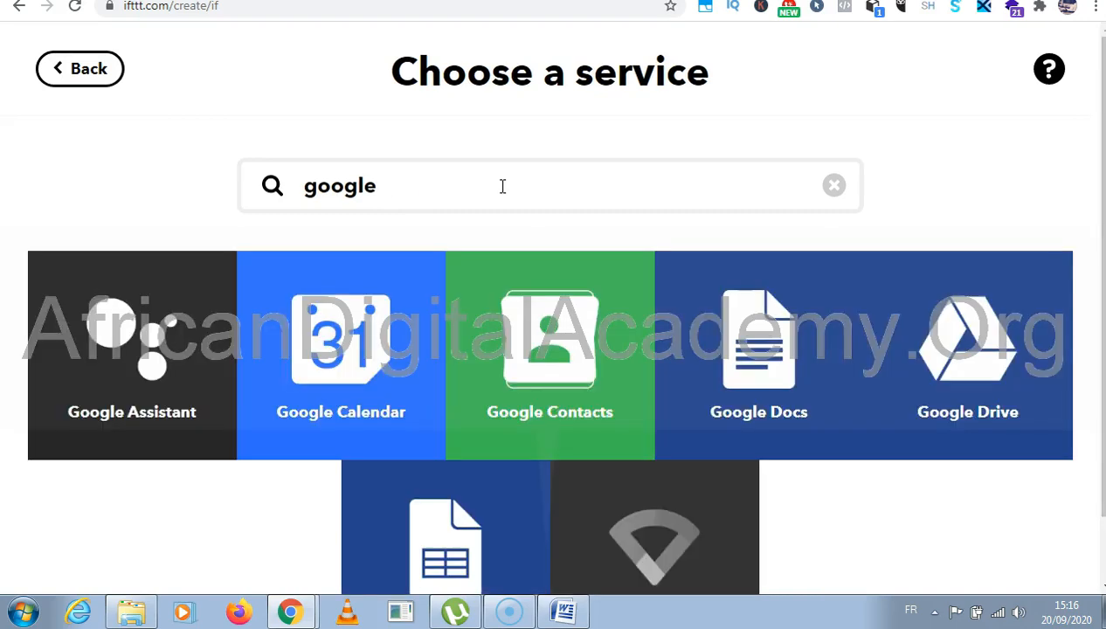
scroll(502, 186, down, 1)
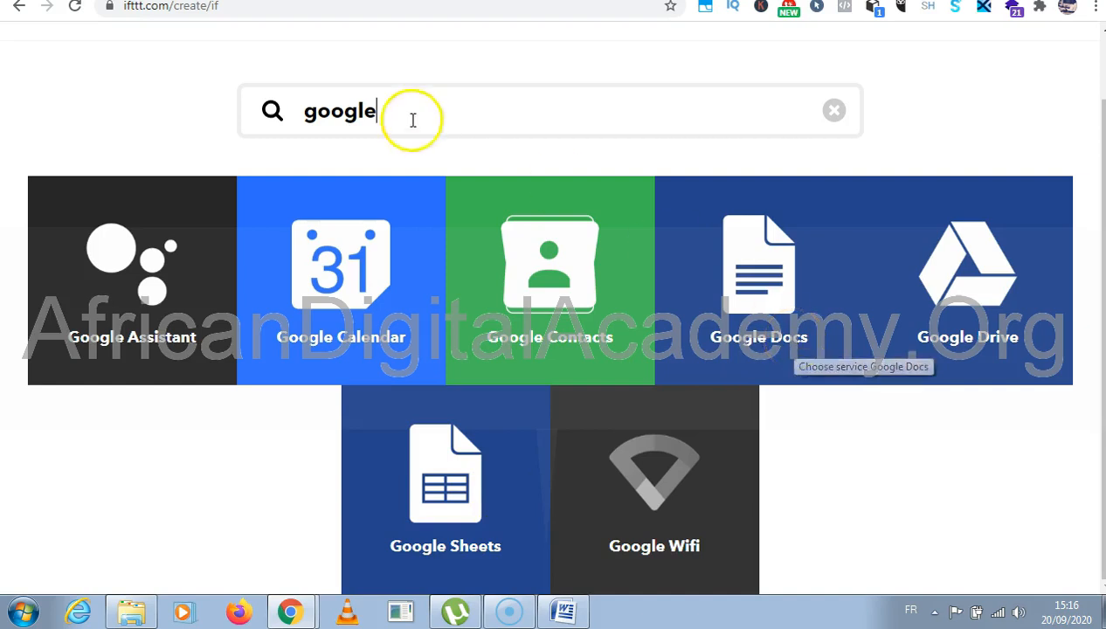
drag(410, 116, 281, 115)
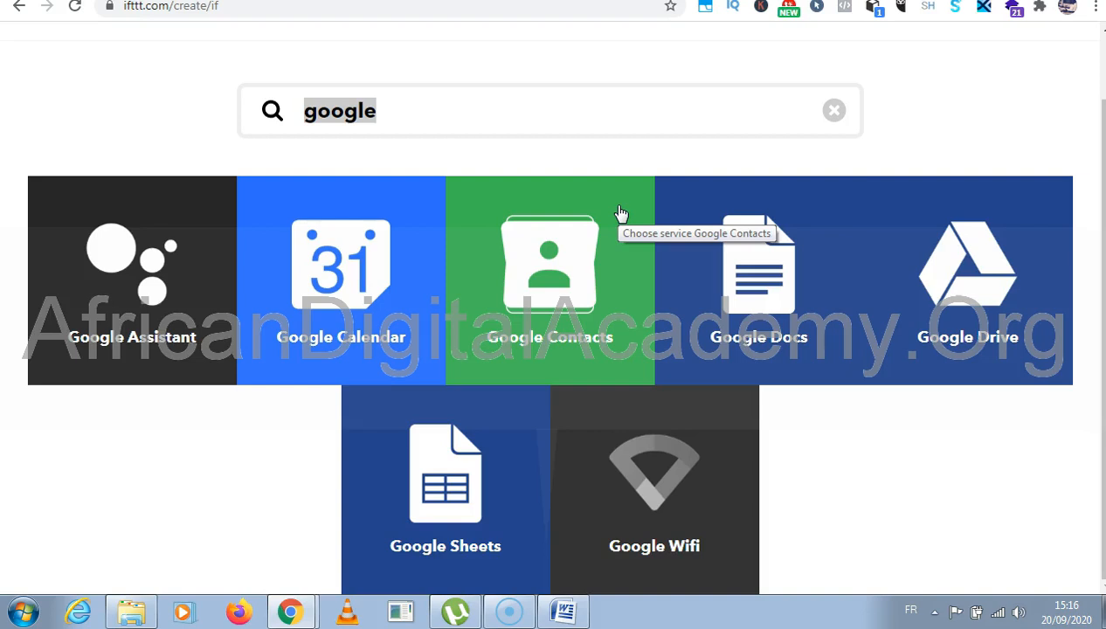
text(i)
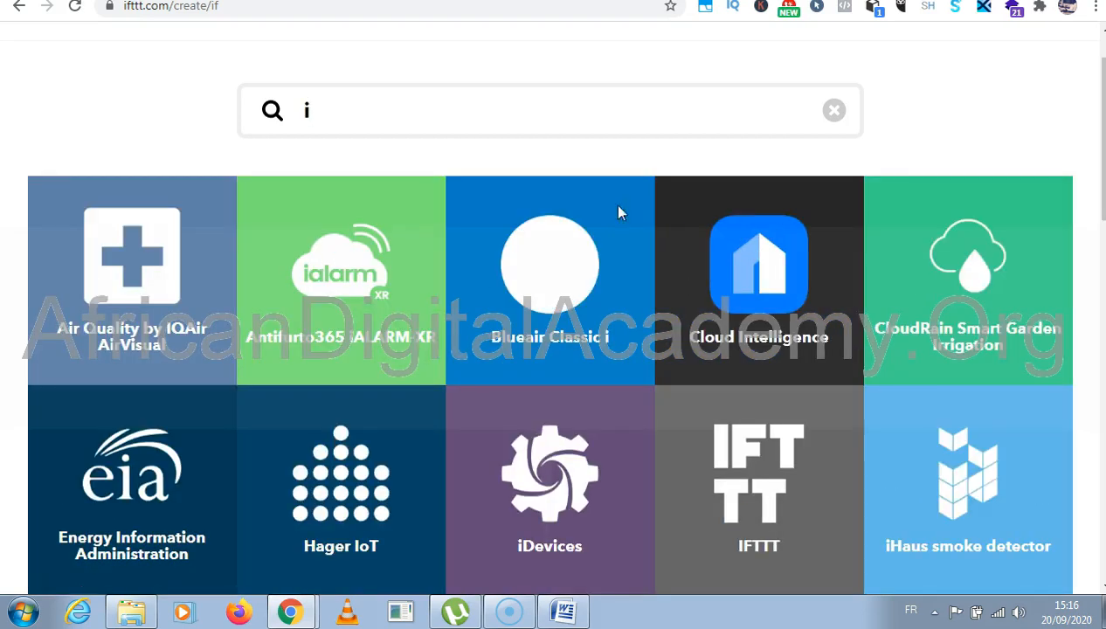
key(BackSpace)
- Search the trigger services for "facebook", choose Facebook and select its "New photo post by you" trigger
text(f)
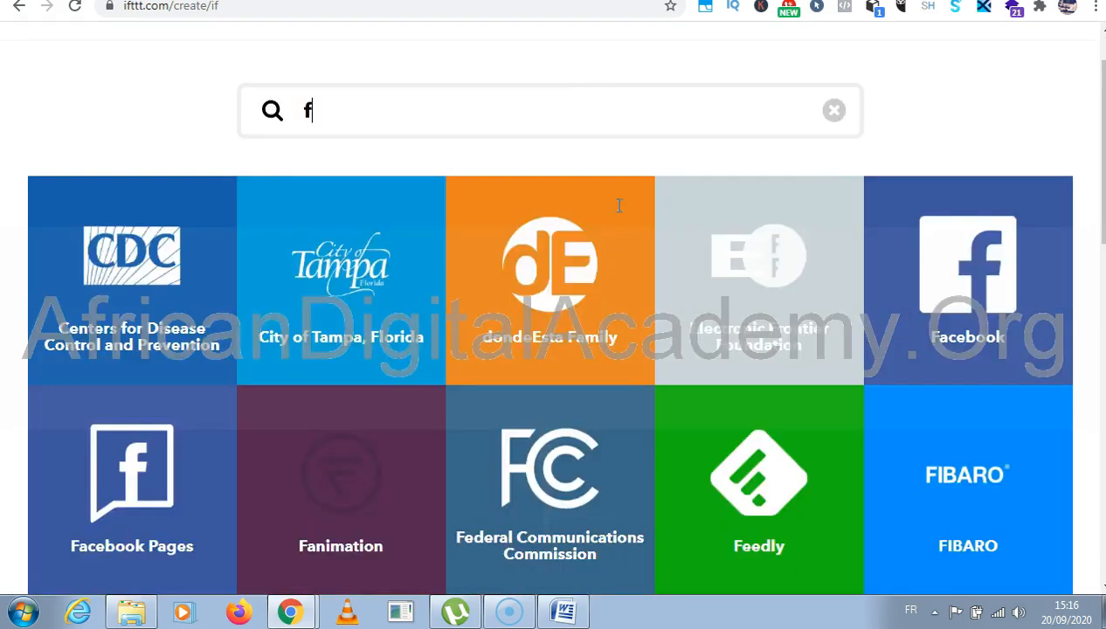
text(acebook)
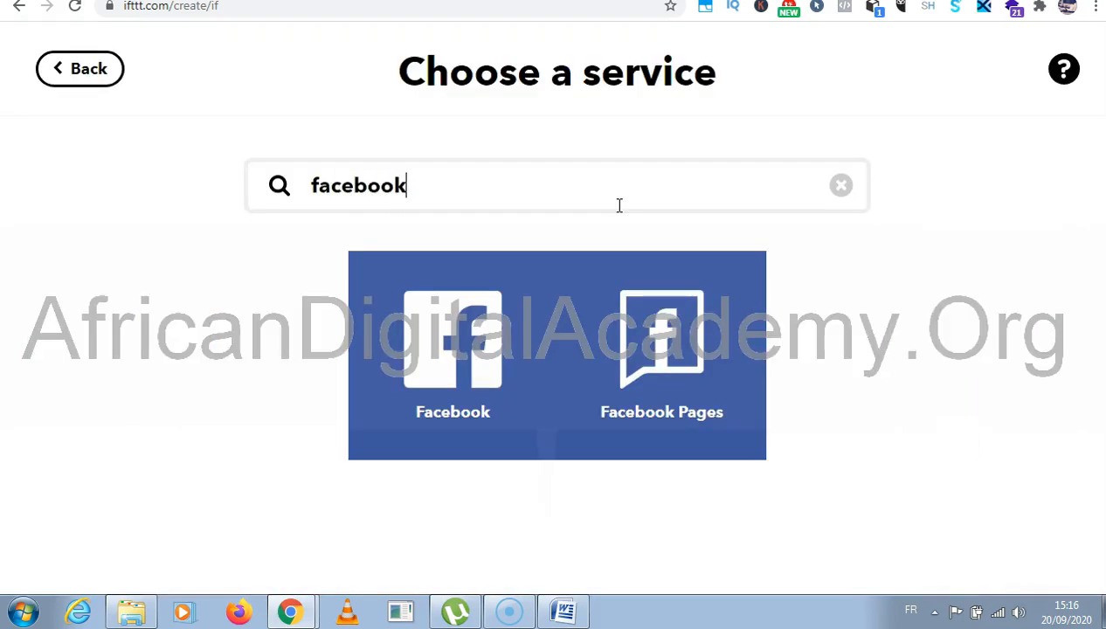
click(479, 317)
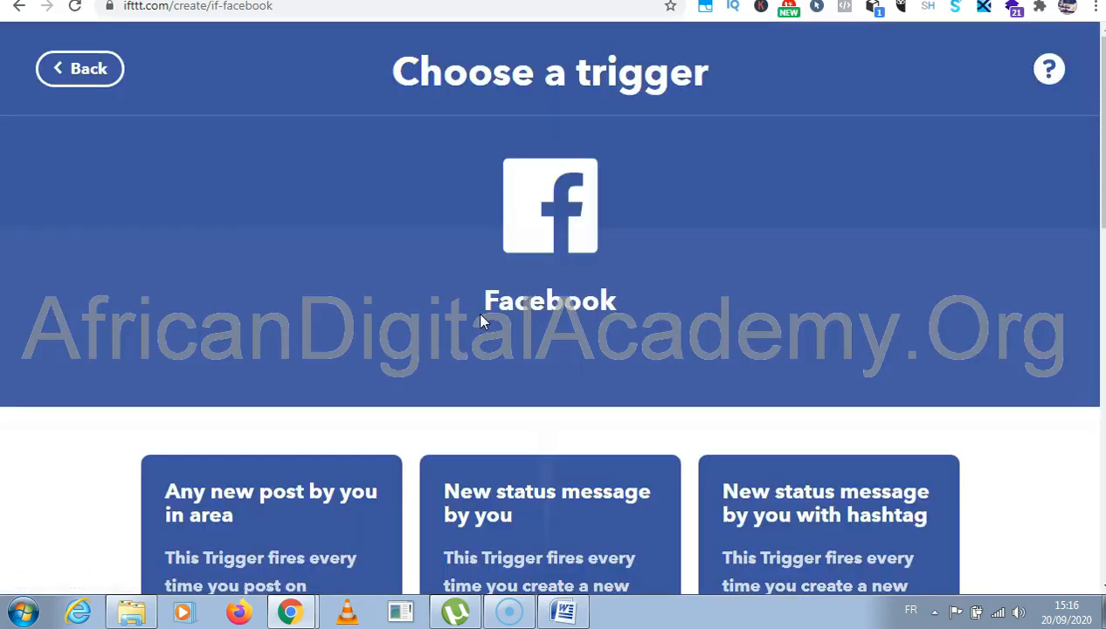
scroll(485, 306, down, 3)
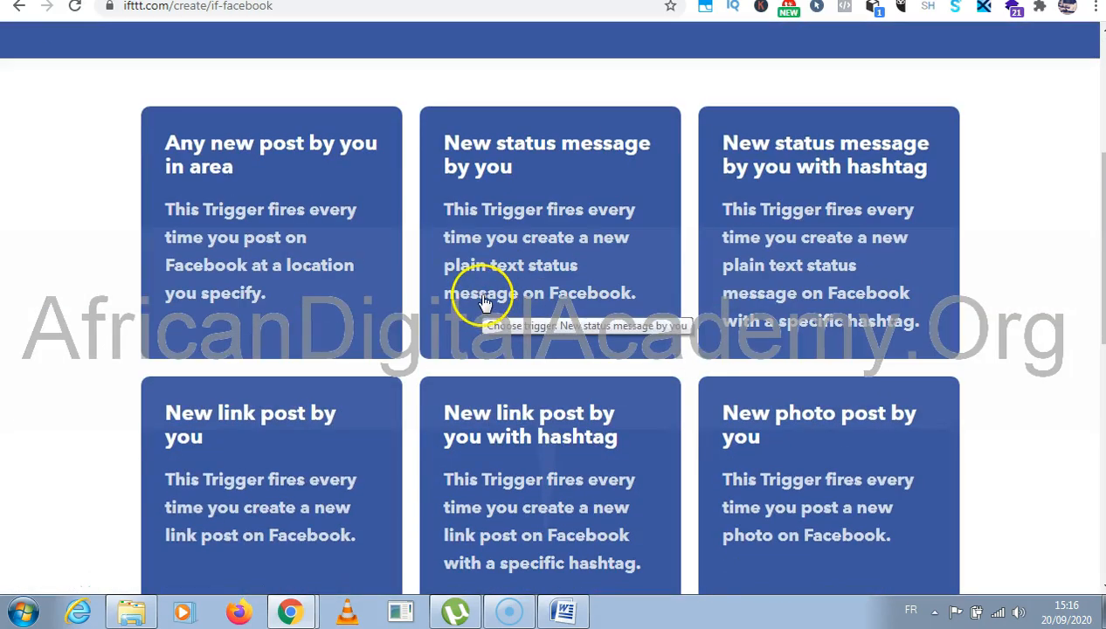
scroll(485, 305, down, 2)
scroll(482, 302, down, 3)
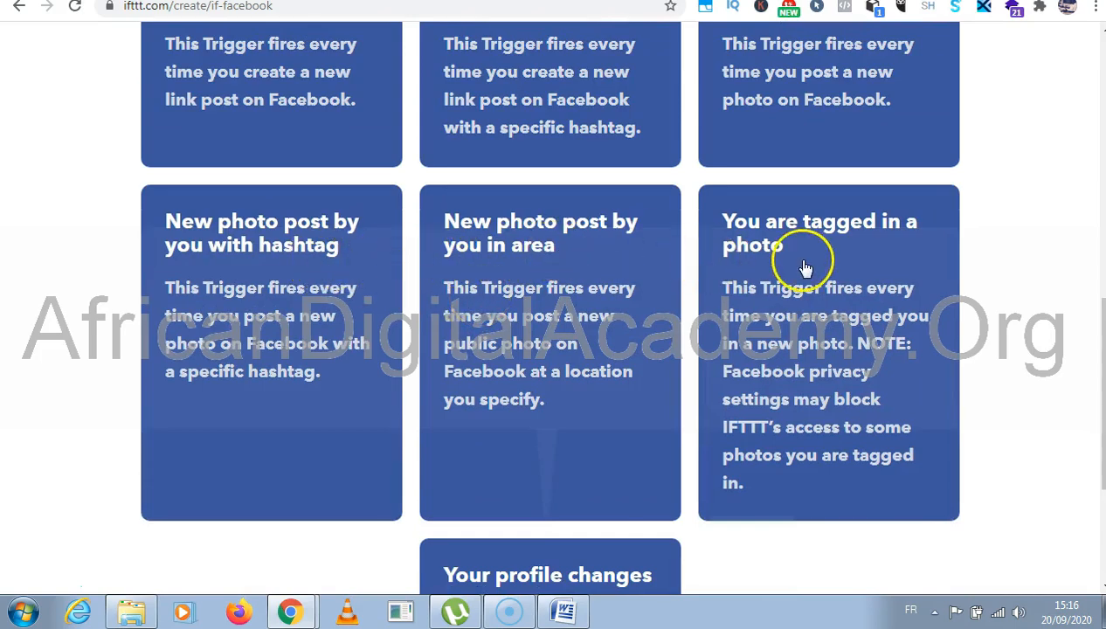
scroll(803, 262, down, 3)
scroll(800, 262, up, 7)
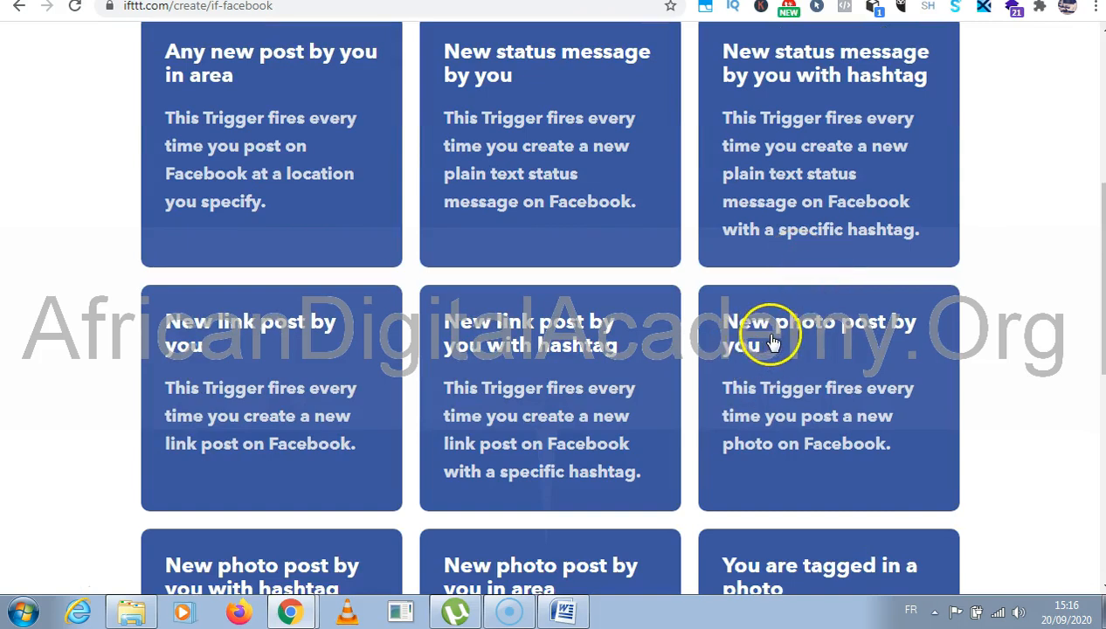
click(837, 343)
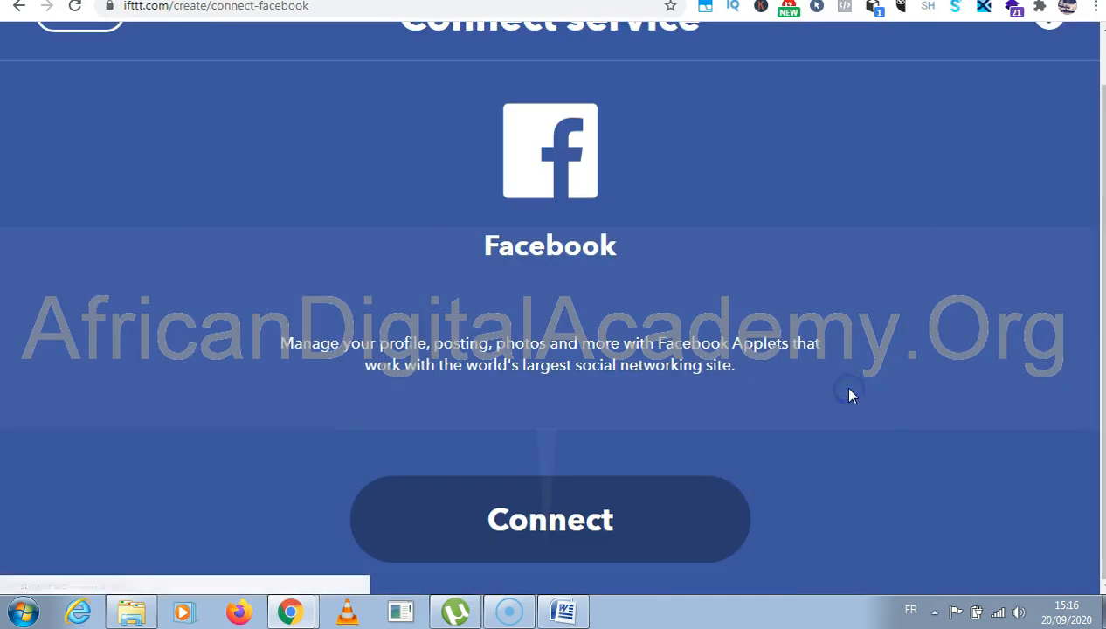
- Connect the Facebook service and begin adding the applet's "Then That" action
click(553, 513)
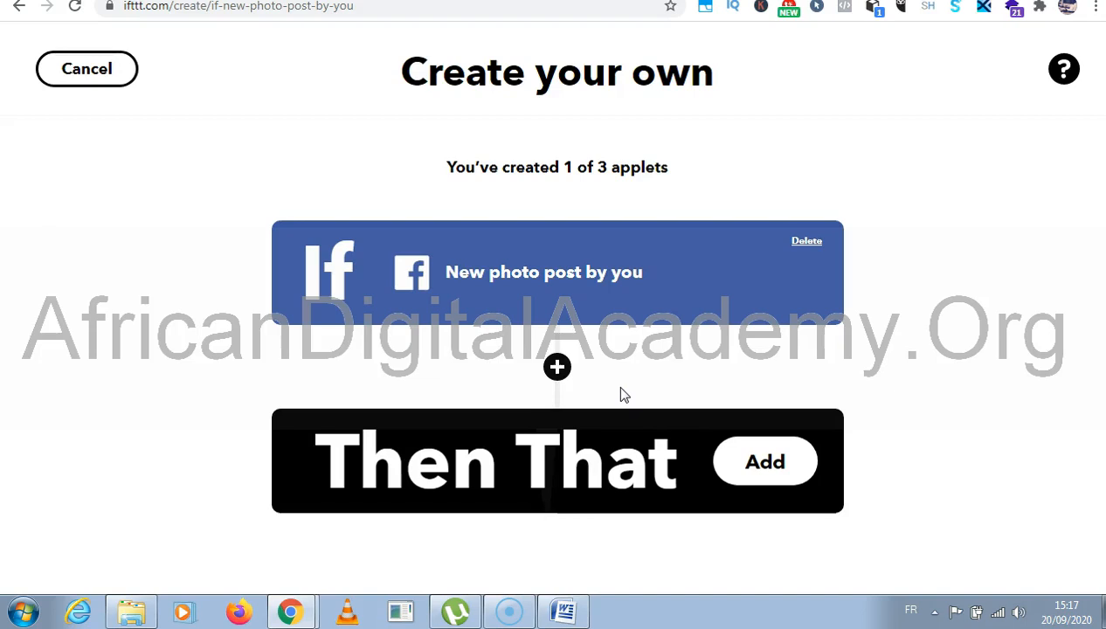
click(767, 470)
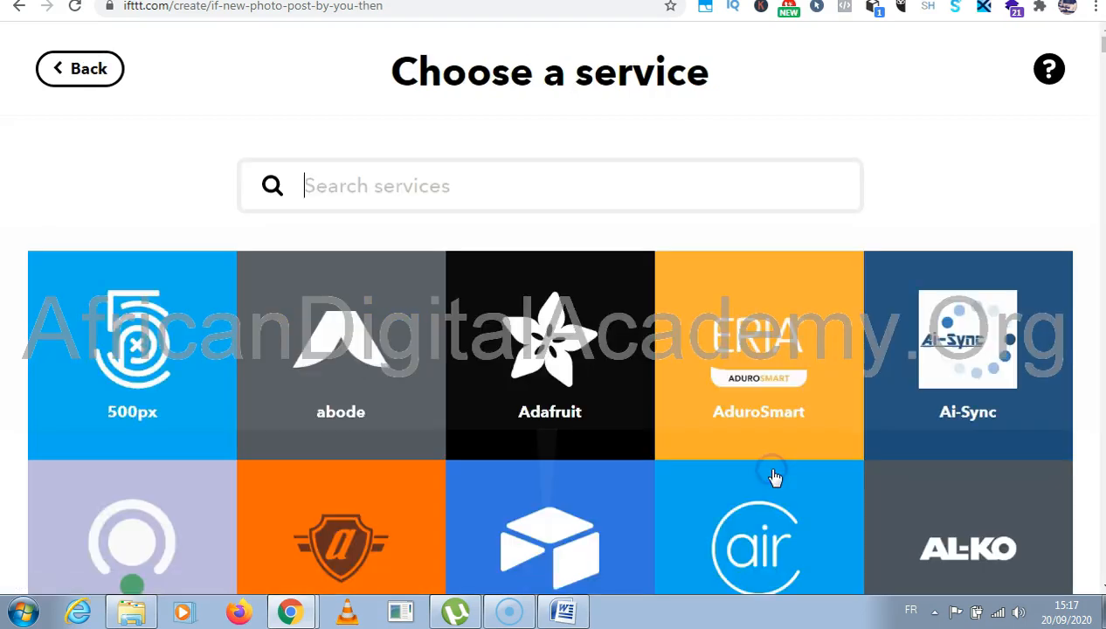
- Browse the action services, try searching them for "insta" and clear the search
scroll(775, 478, down, 7)
scroll(751, 451, down, 3)
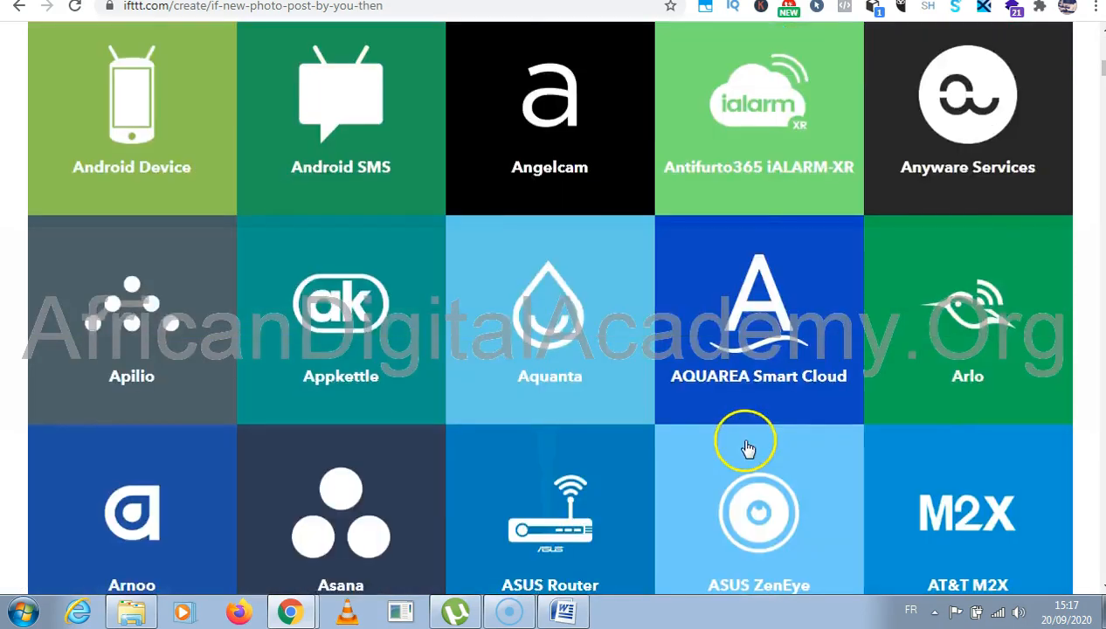
scroll(749, 448, down, 3)
scroll(746, 440, up, 13)
click(584, 113)
text(inst)
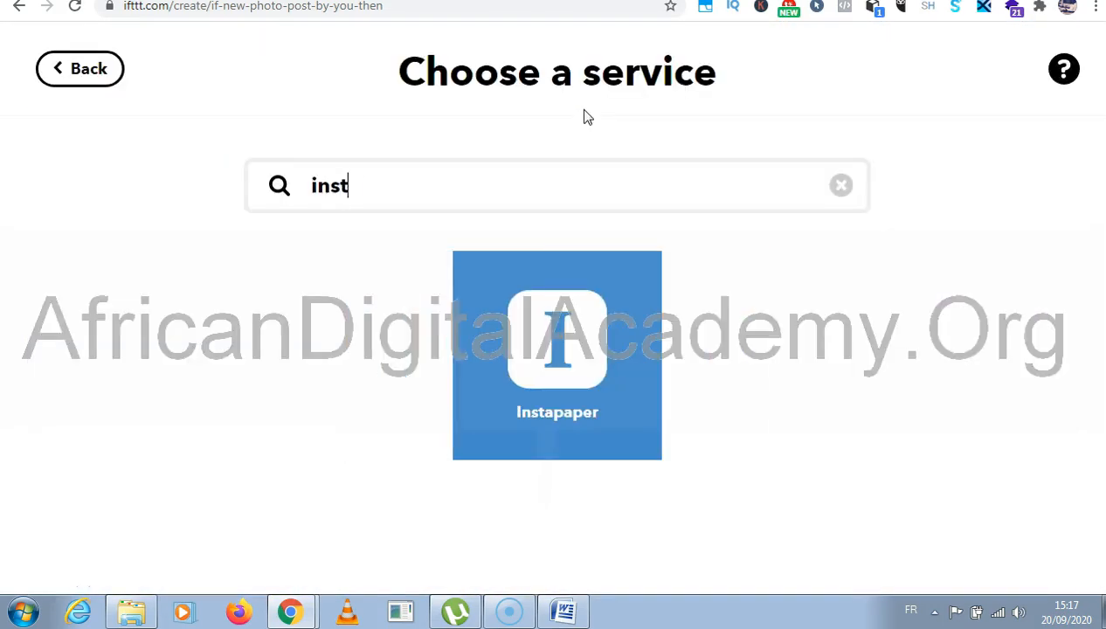
text(a)
key(BackSpace)
key(BackSpace)
key(BackSpace)
key(BackSpace)
key(BackSpace)
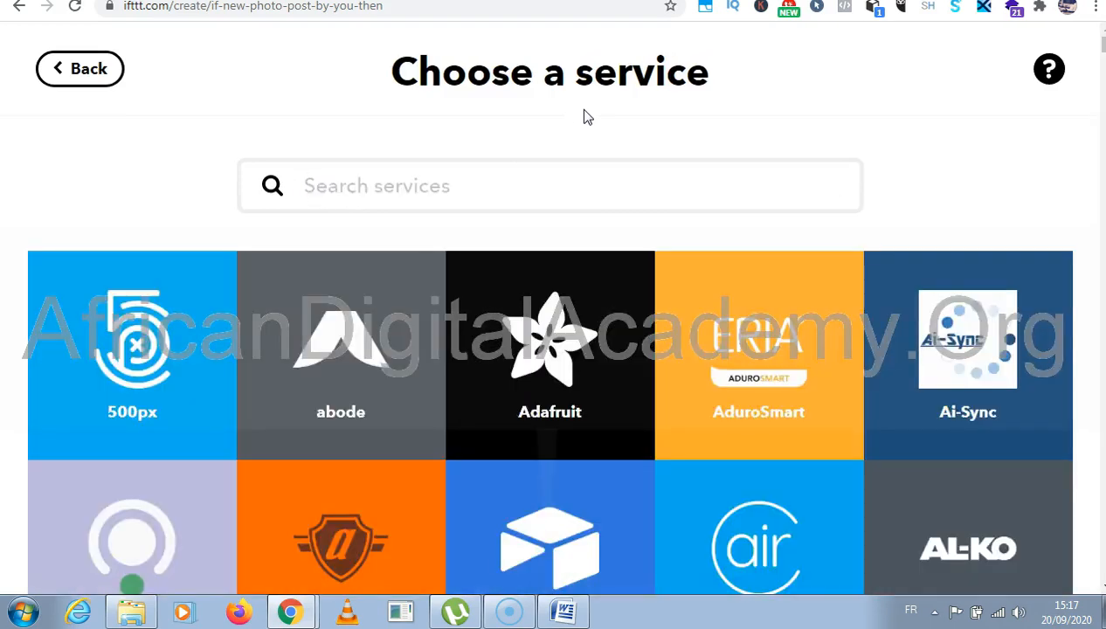
- Search the action services for "twitter" and choose Twitter as the action service
text(twitter)
click(558, 346)
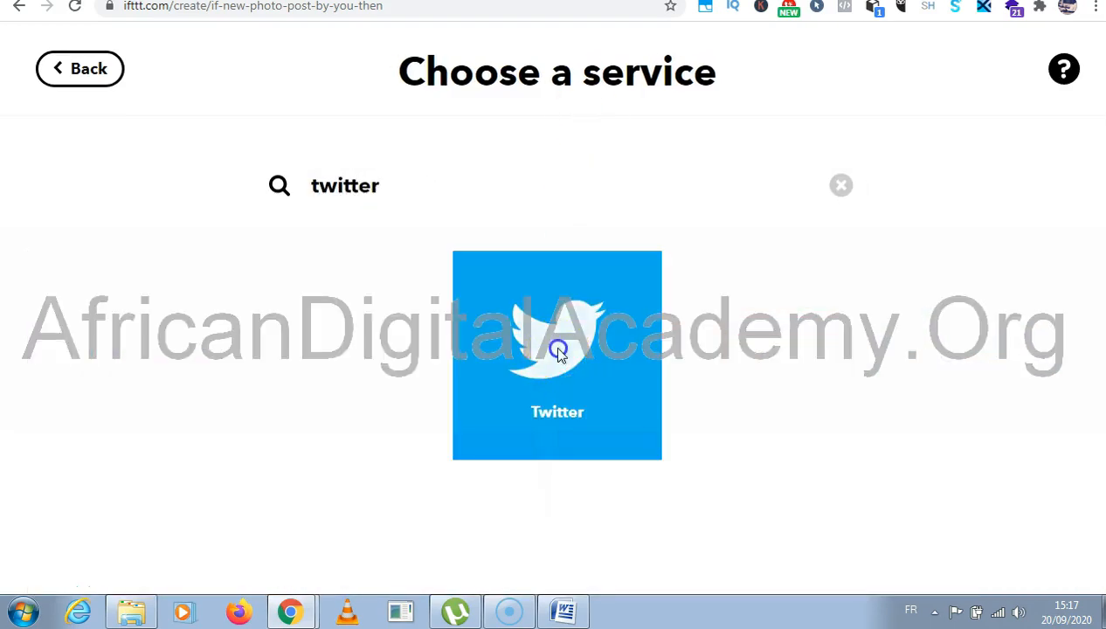
scroll(564, 353, down, 1)
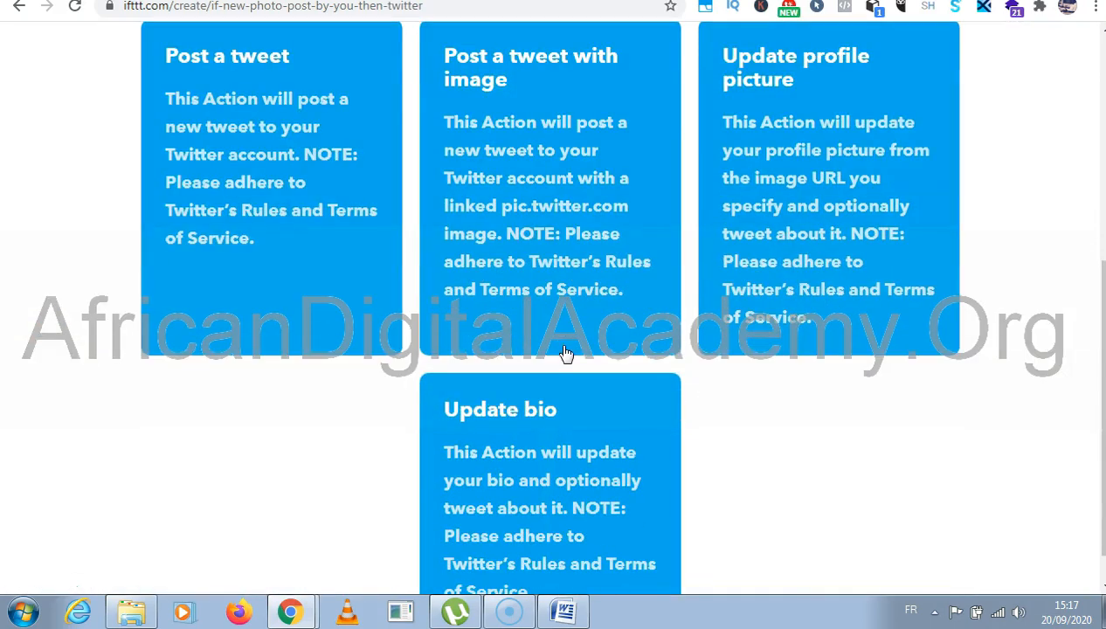
- Choose the "Update profile picture" Twitter action and create it with its ImageSource photo URL and Caption via Facebook Link tweet
scroll(565, 353, down, 1)
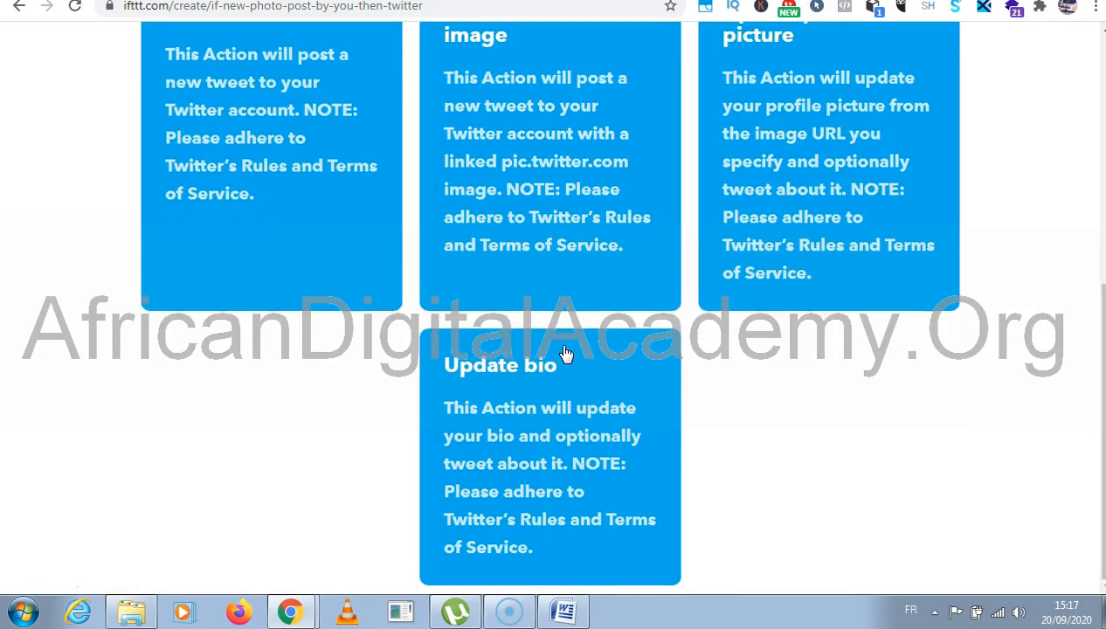
scroll(565, 353, up, 4)
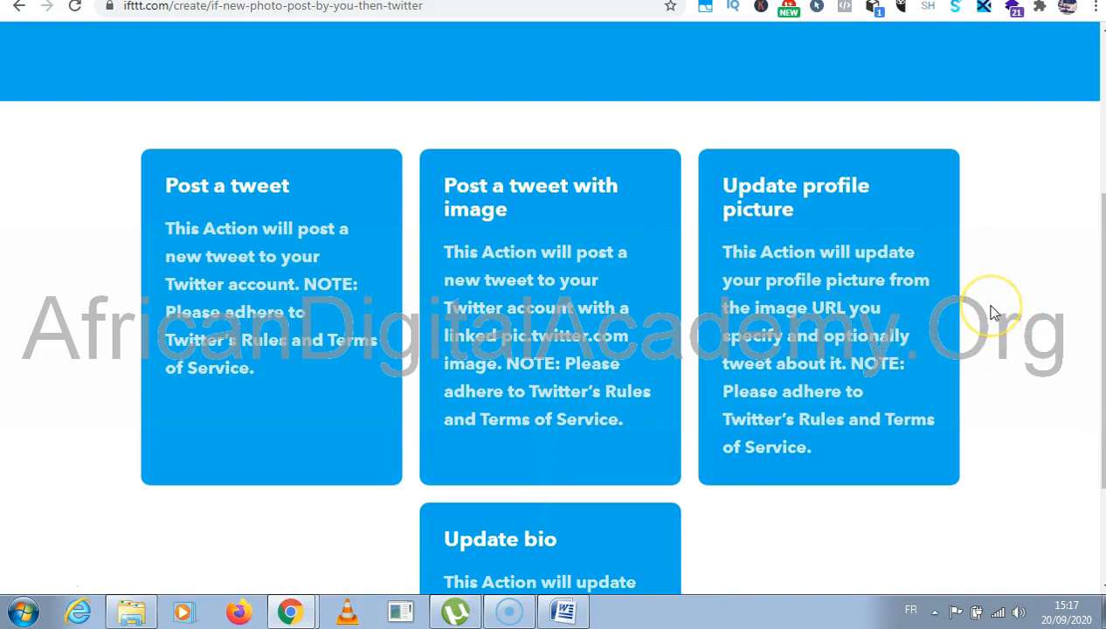
click(933, 328)
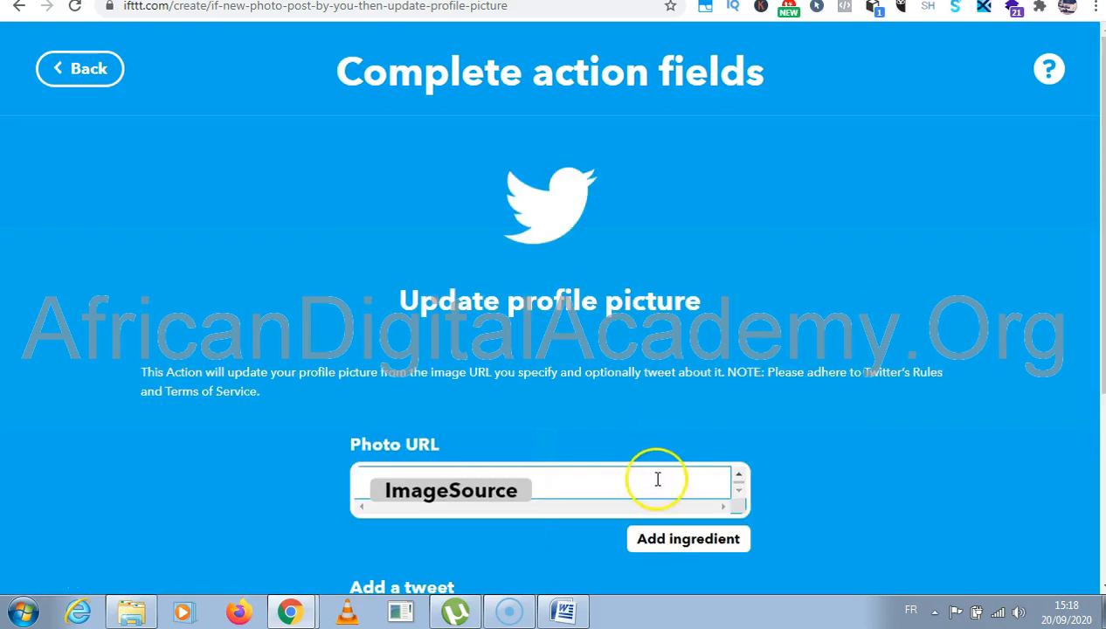
scroll(769, 312, down, 3)
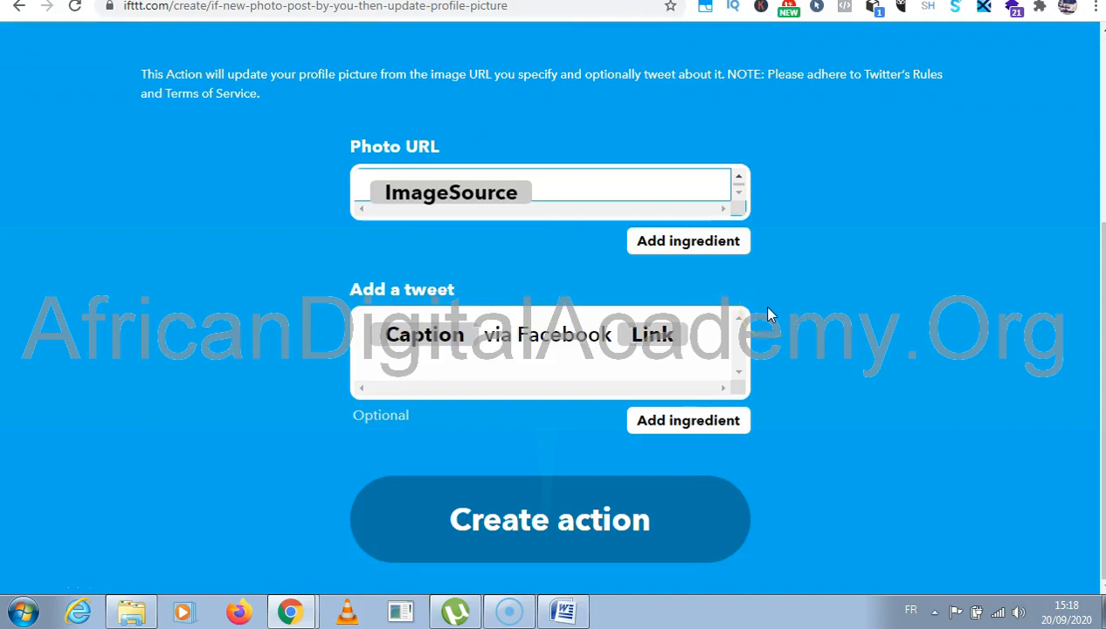
click(608, 531)
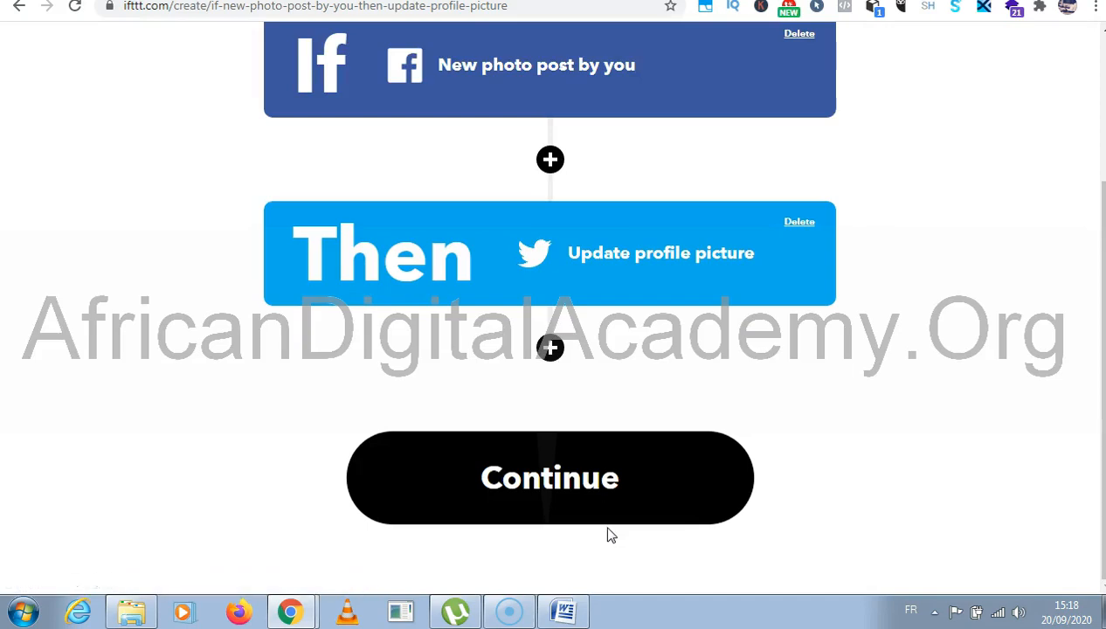
- Continue to the review page, finish the Facebook-to-Twitter profile picture applet and return to the applet list
click(598, 487)
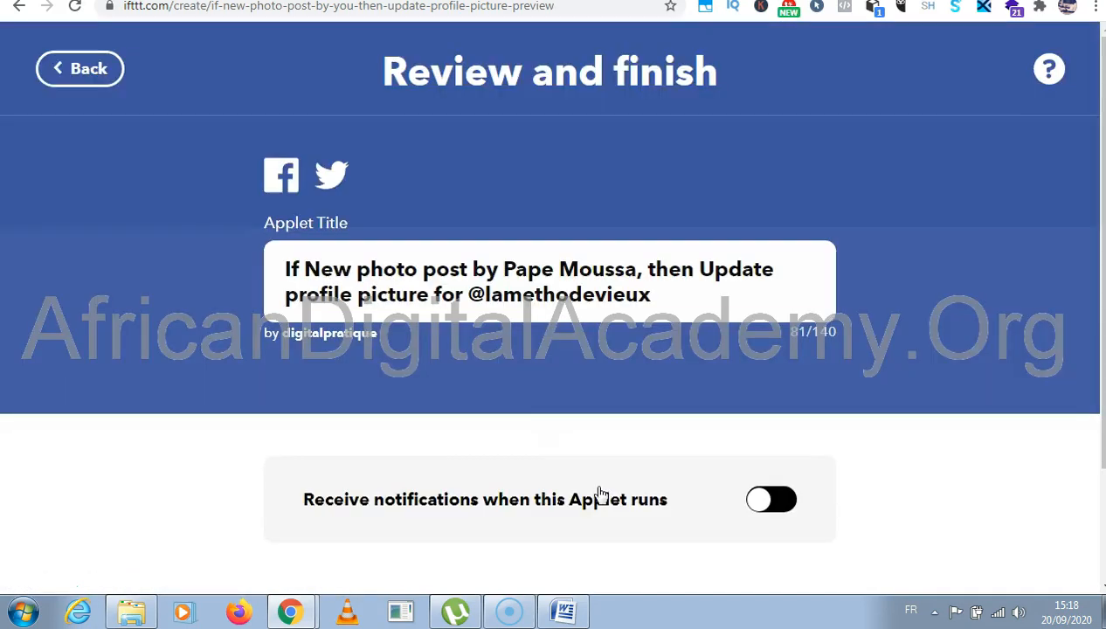
scroll(598, 229, down, 2)
click(566, 552)
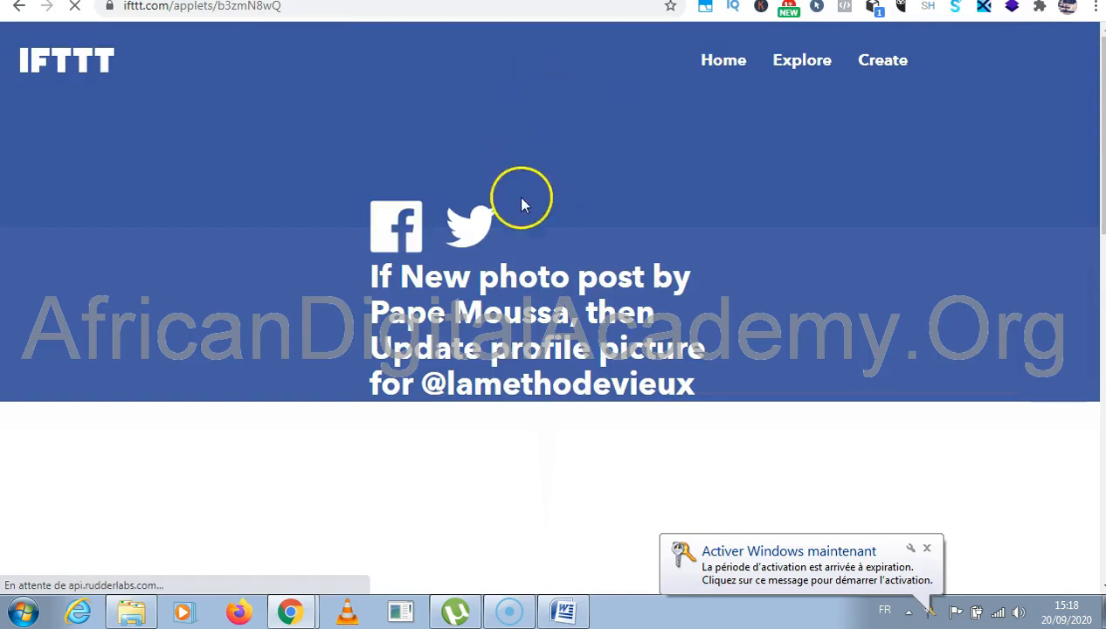
scroll(524, 205, down, 5)
scroll(543, 225, up, 4)
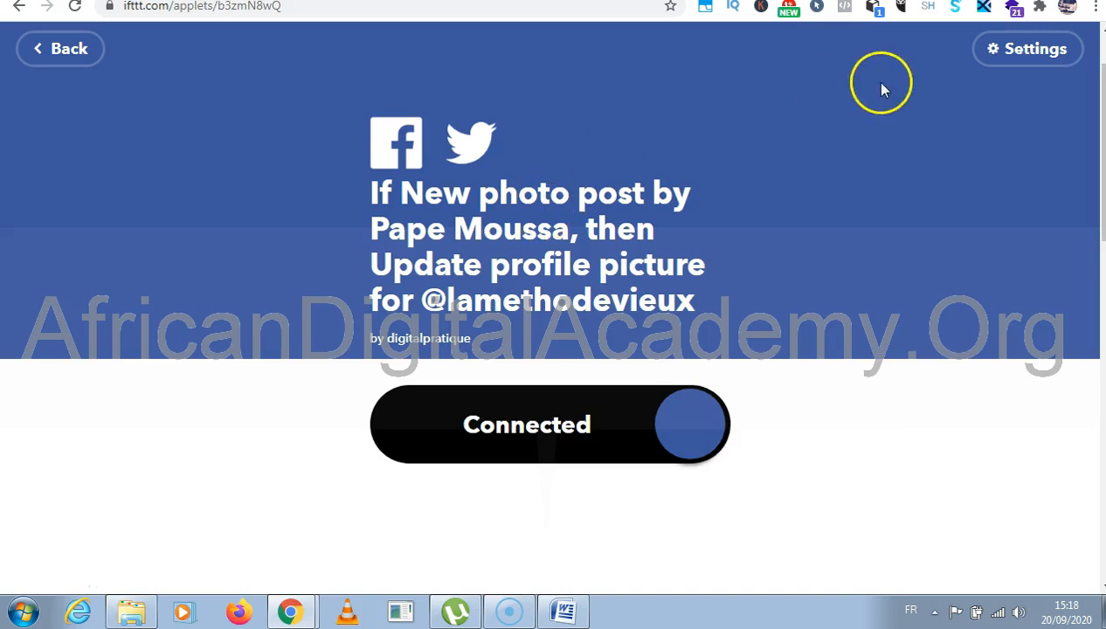
click(39, 50)
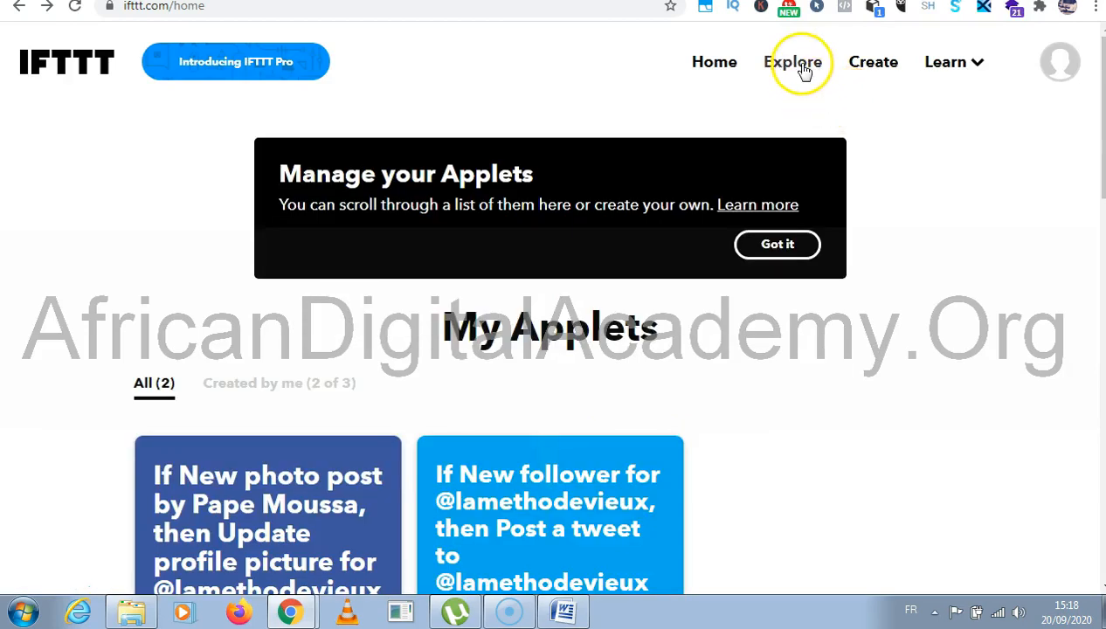
- Browse the Explore page's ready-made applets and open "Automatically share your new videos to a Facebook Page"
click(801, 66)
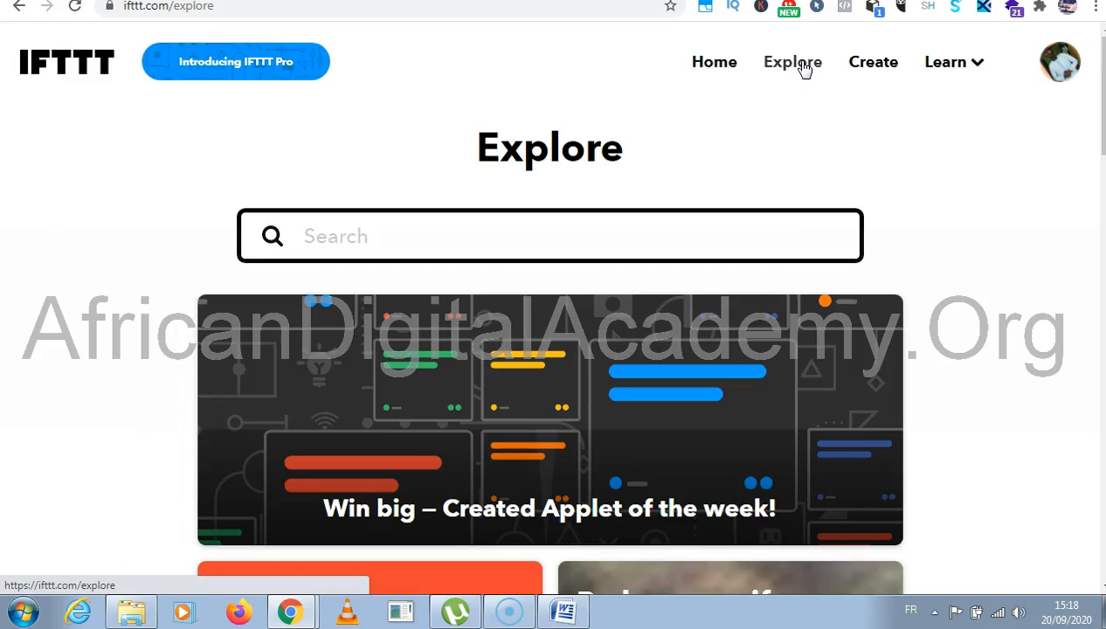
scroll(876, 320, down, 5)
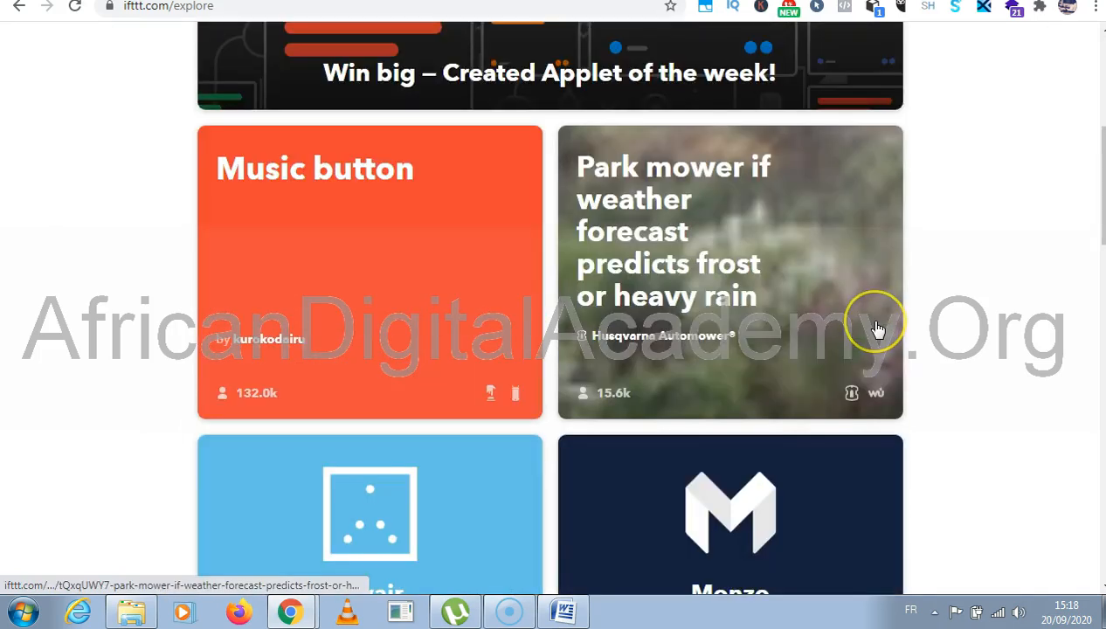
scroll(876, 323, down, 2)
scroll(877, 329, down, 7)
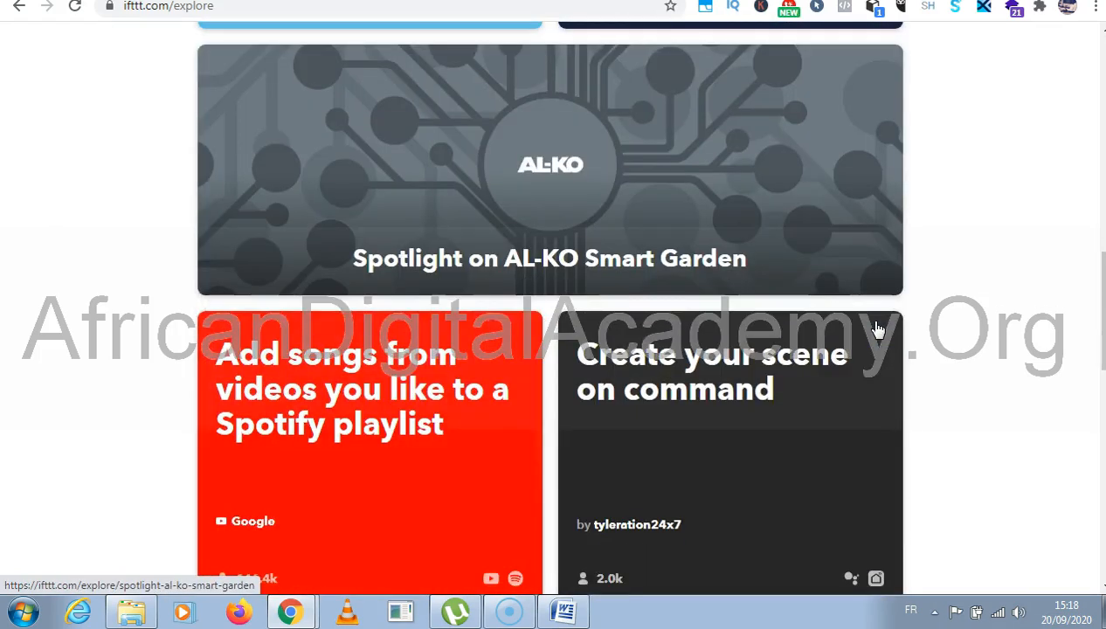
scroll(876, 329, down, 8)
scroll(876, 330, up, 1)
scroll(876, 329, down, 6)
scroll(878, 329, down, 10)
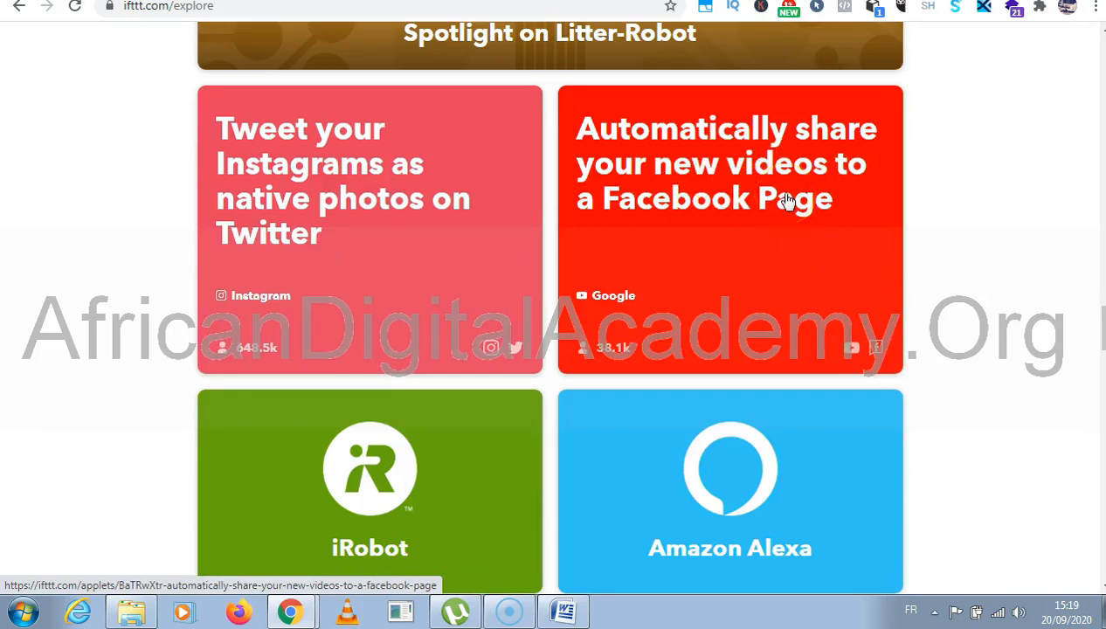
click(737, 181)
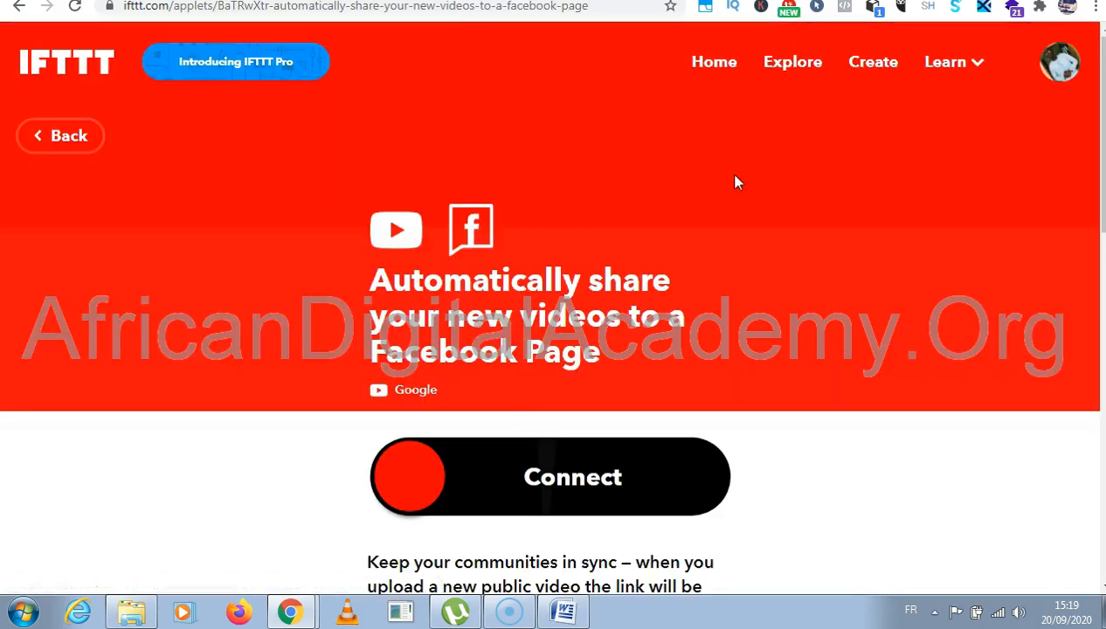
- Start connecting the video-sharing applet, choose the first listed Google account and grant IFTTT access to its YouTube account
scroll(736, 183, down, 2)
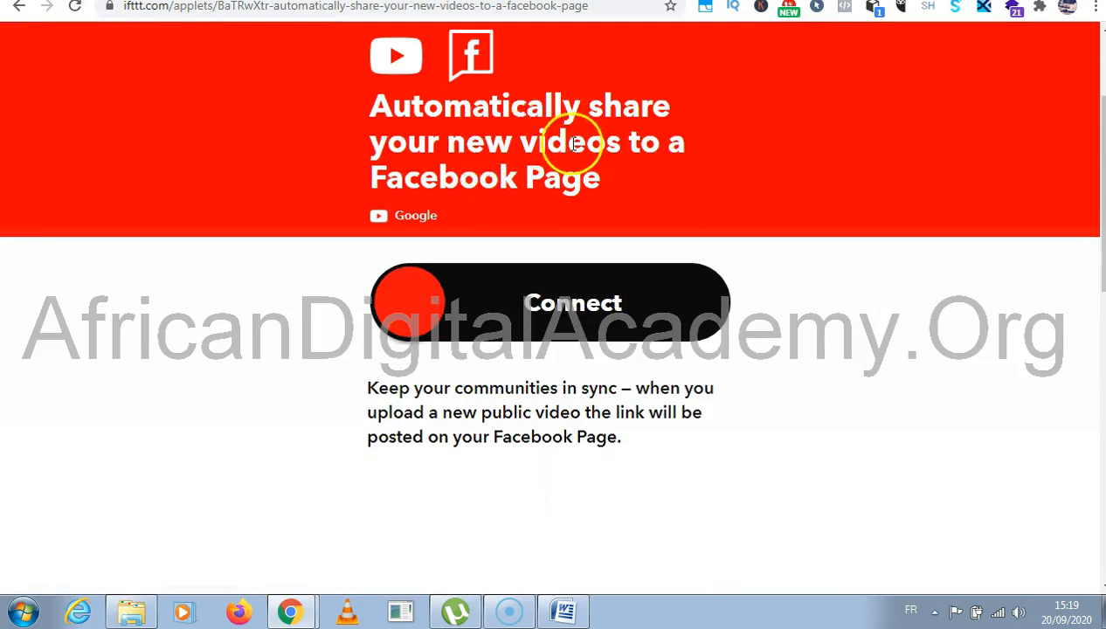
scroll(538, 135, up, 2)
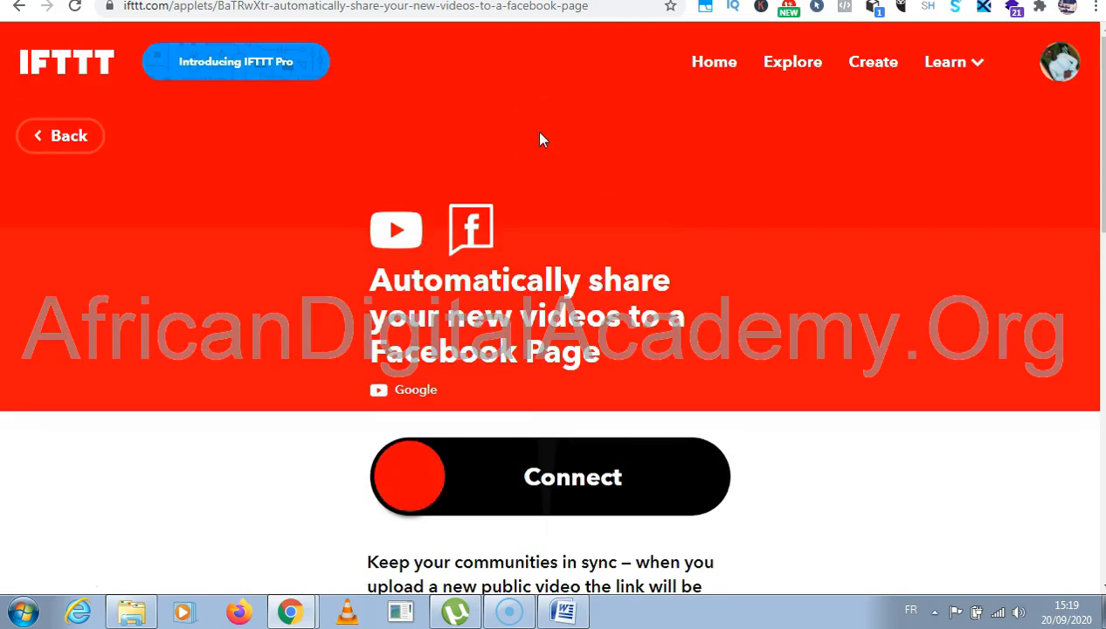
scroll(540, 140, down, 4)
scroll(543, 135, up, 4)
scroll(634, 332, down, 2)
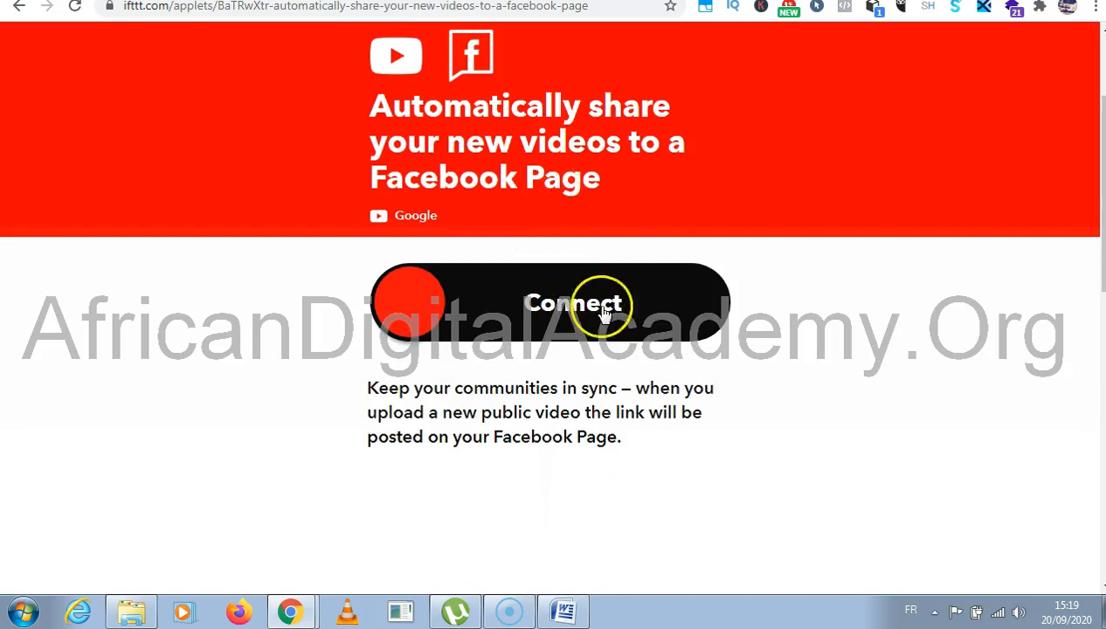
click(603, 312)
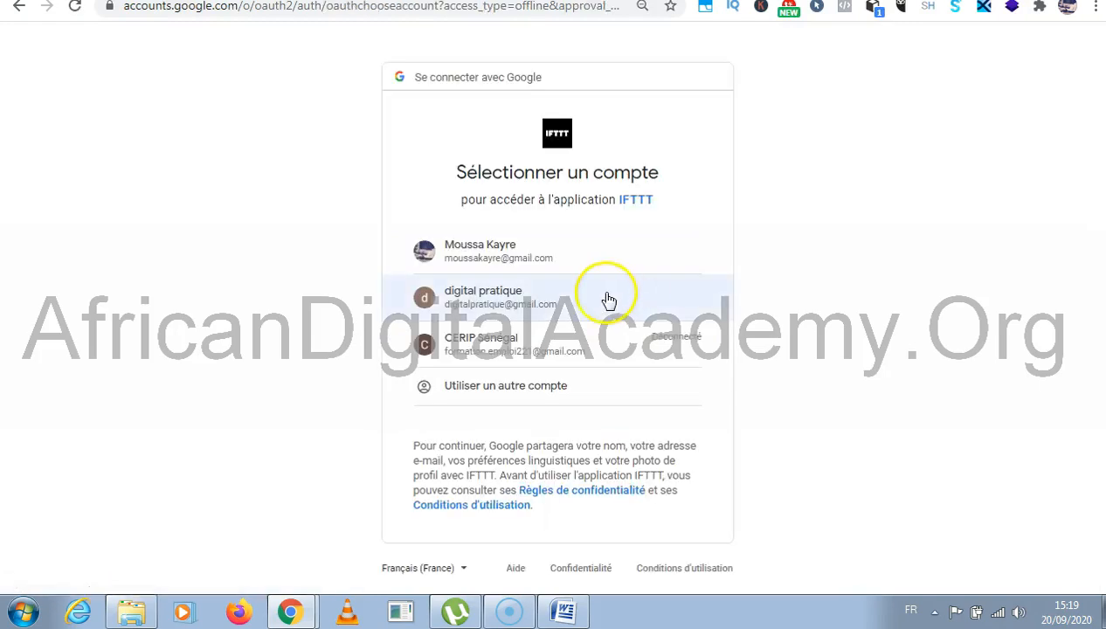
click(585, 258)
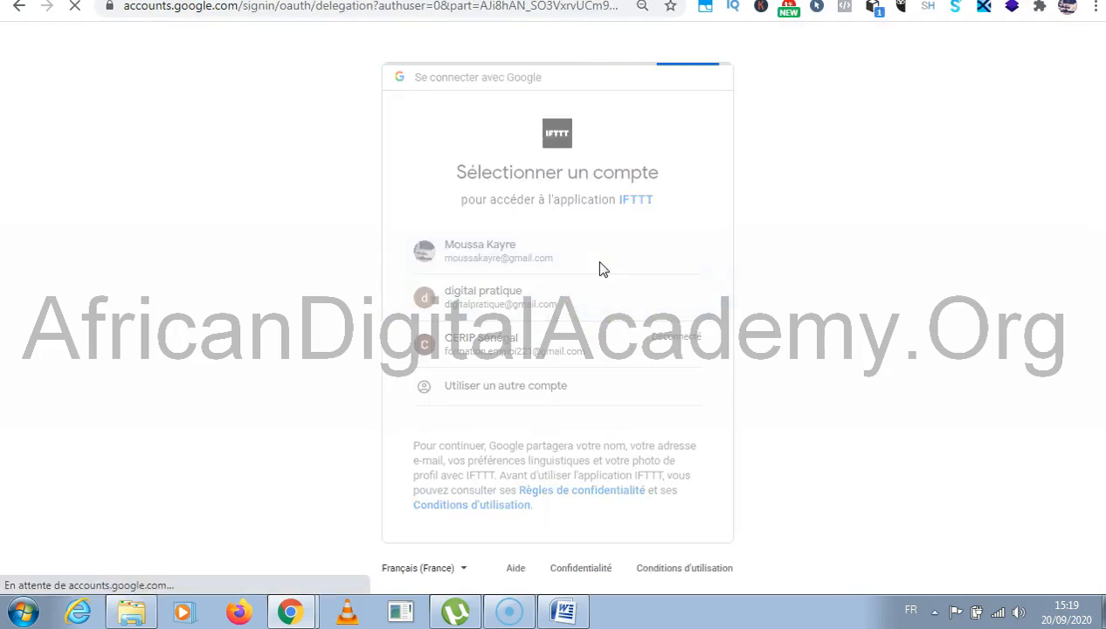
click(569, 262)
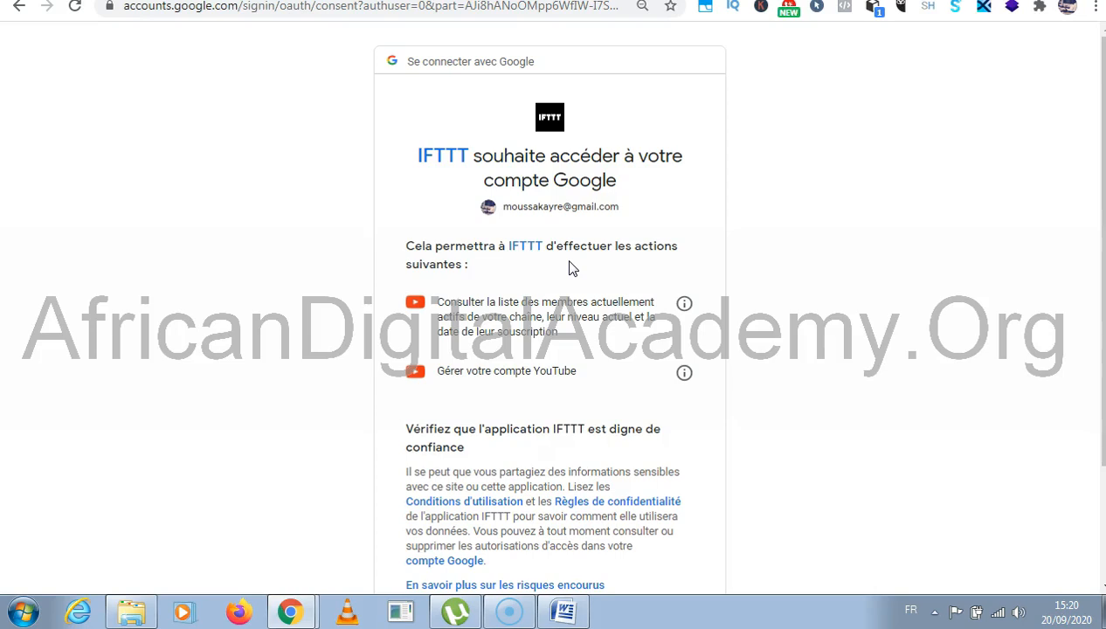
scroll(571, 266, down, 2)
click(647, 481)
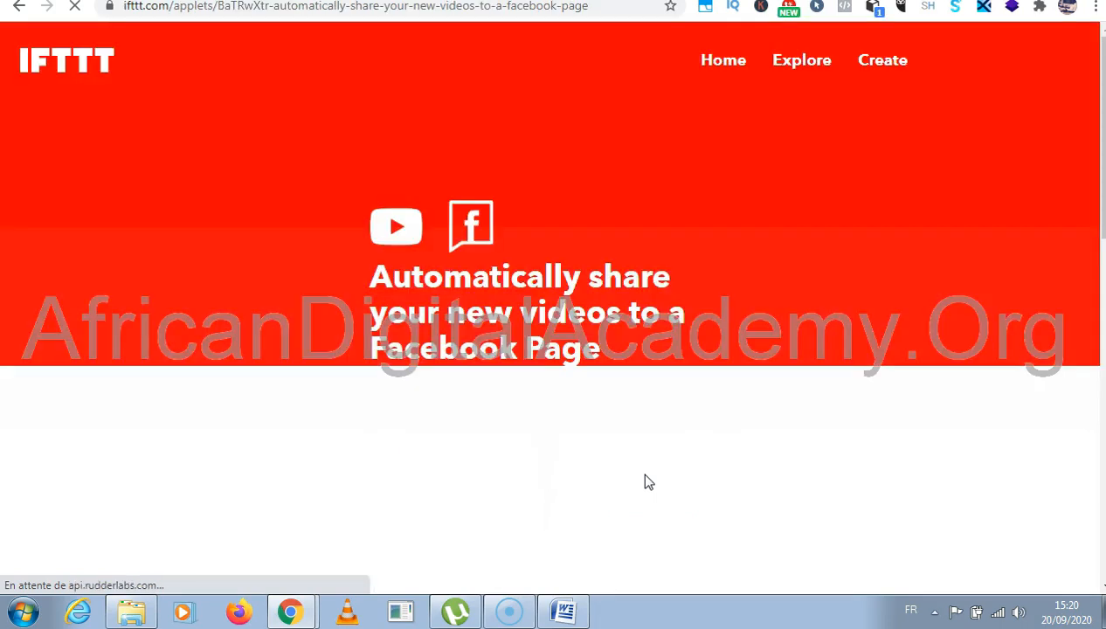
- Proceed to Facebook's authorization and continue as the signed-in account with the previous IFTTT settings
click(641, 476)
scroll(637, 472, down, 1)
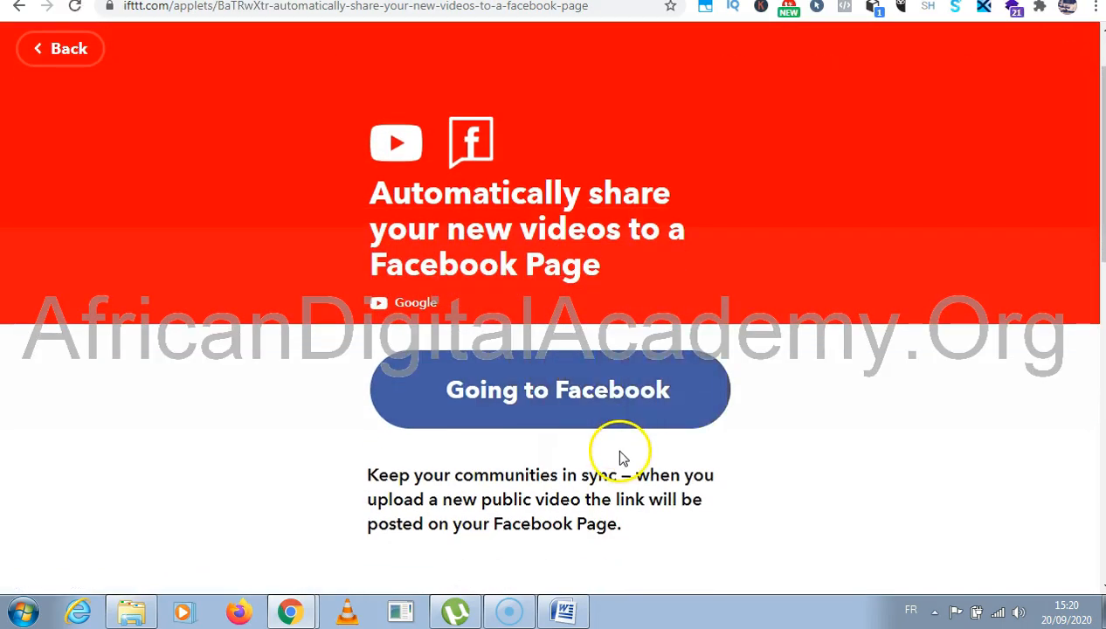
click(613, 378)
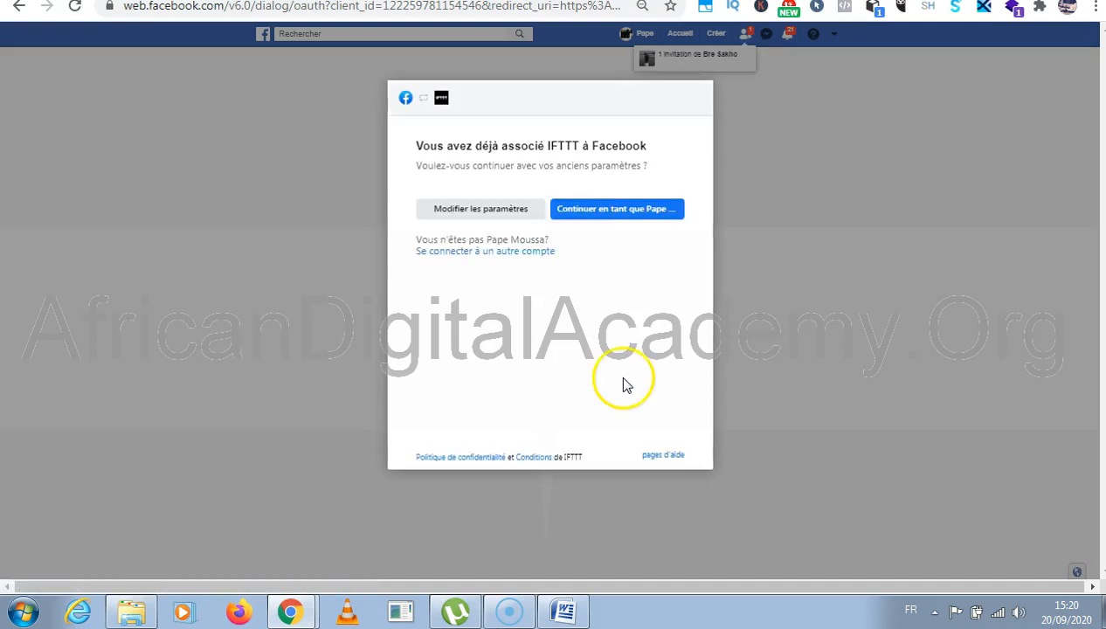
click(614, 211)
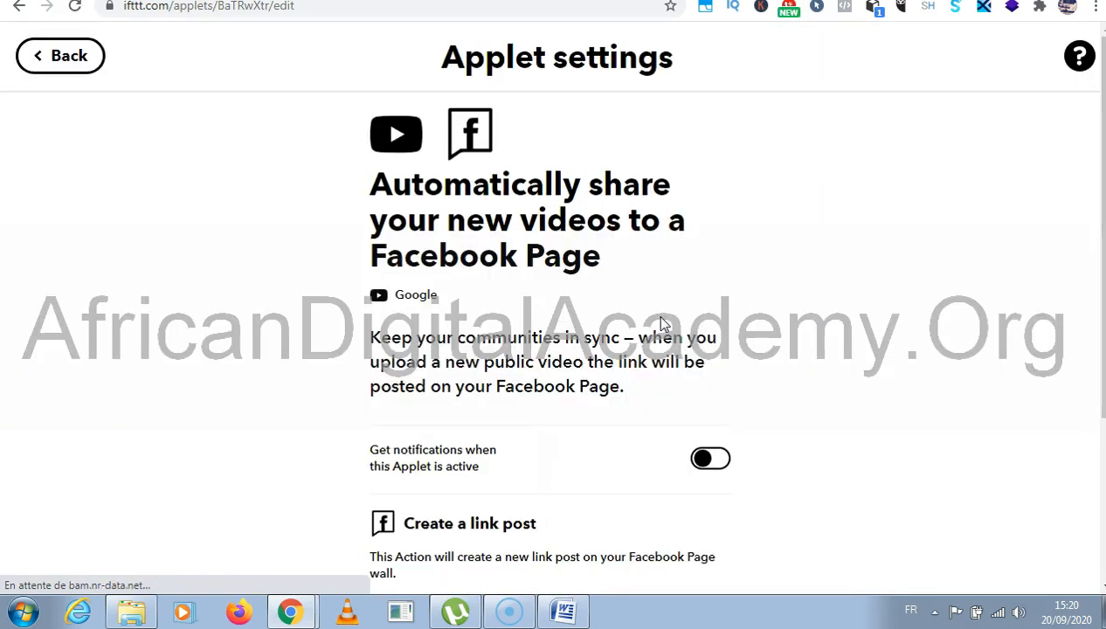
- Replace the link post's optional message text with "Veuillez voir notre Nouvelle vidéo", keeping the pointing-hand emoji
scroll(653, 297, down, 3)
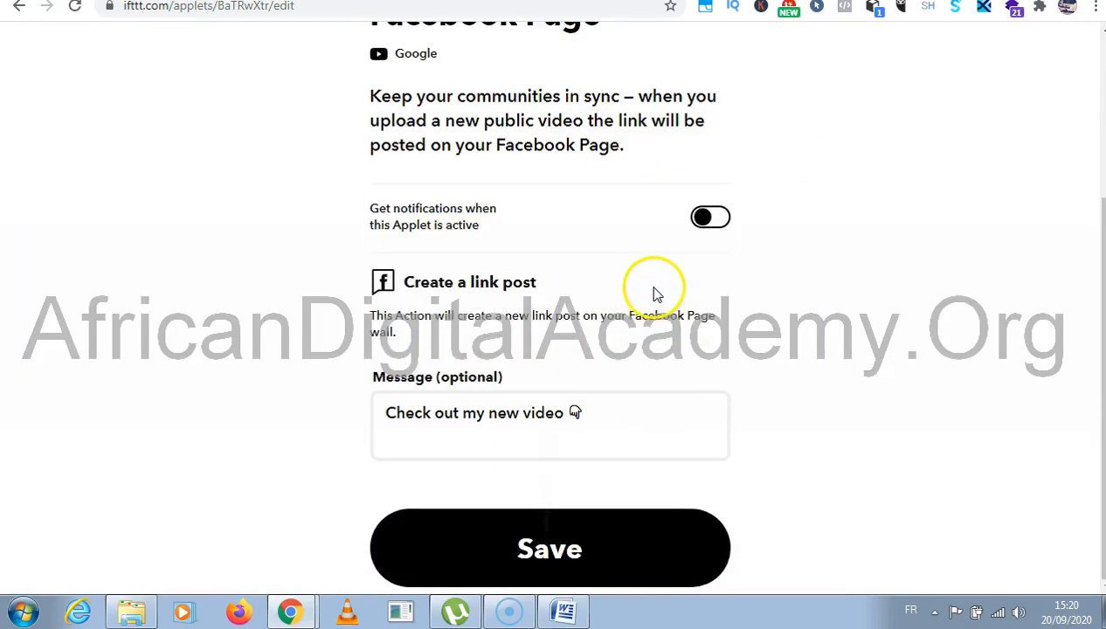
scroll(576, 371, up, 3)
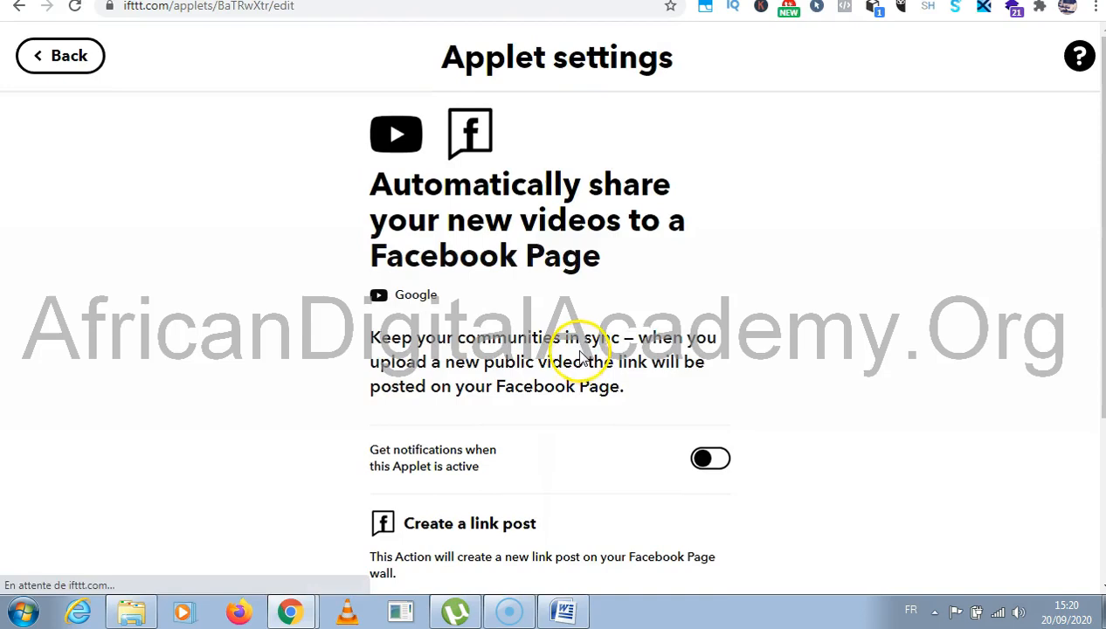
scroll(581, 358, down, 3)
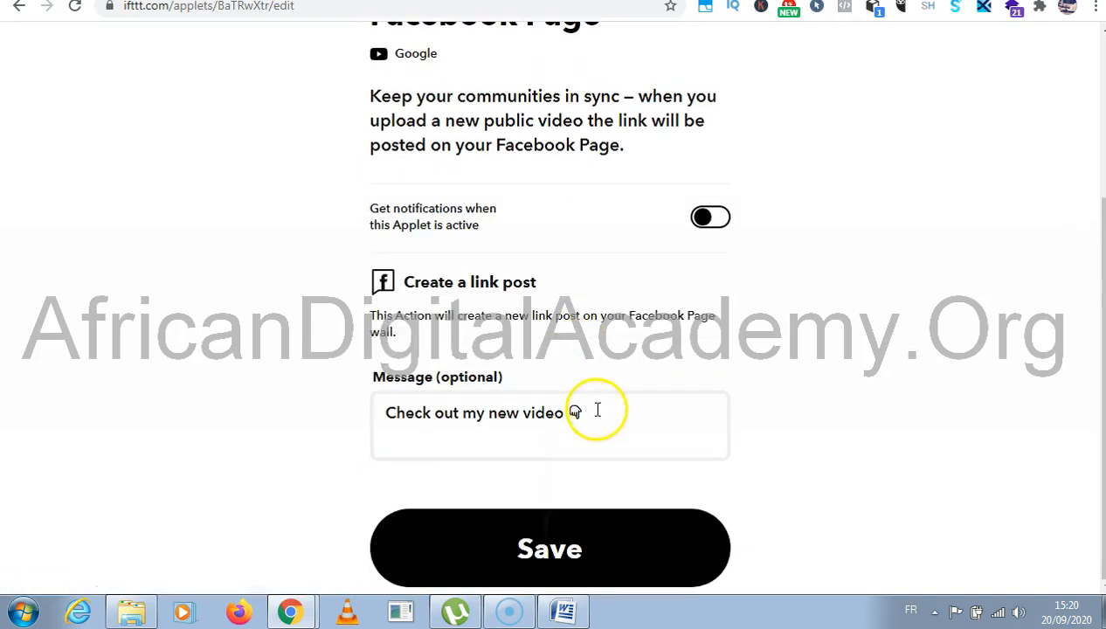
drag(565, 415, 391, 417)
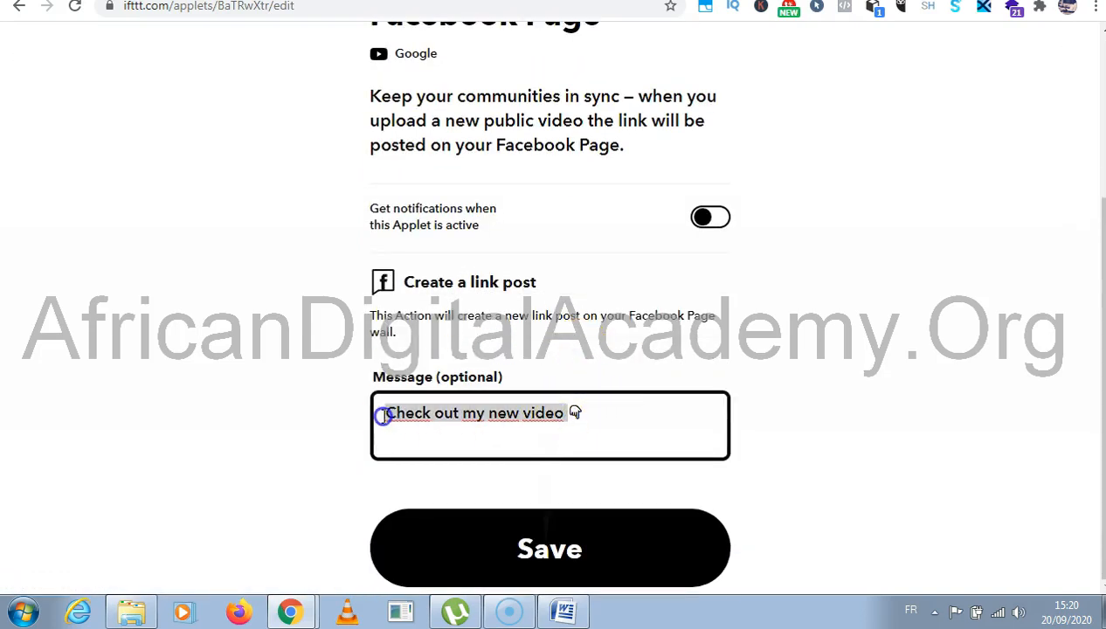
text(Veuillez )
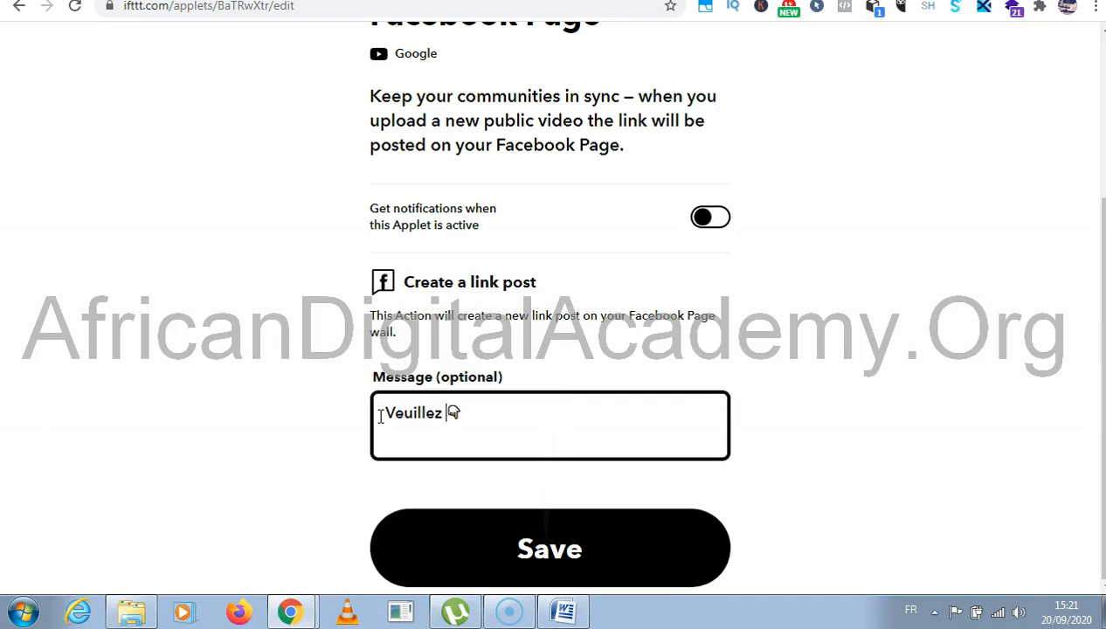
text(voir notr)
text(Nou)
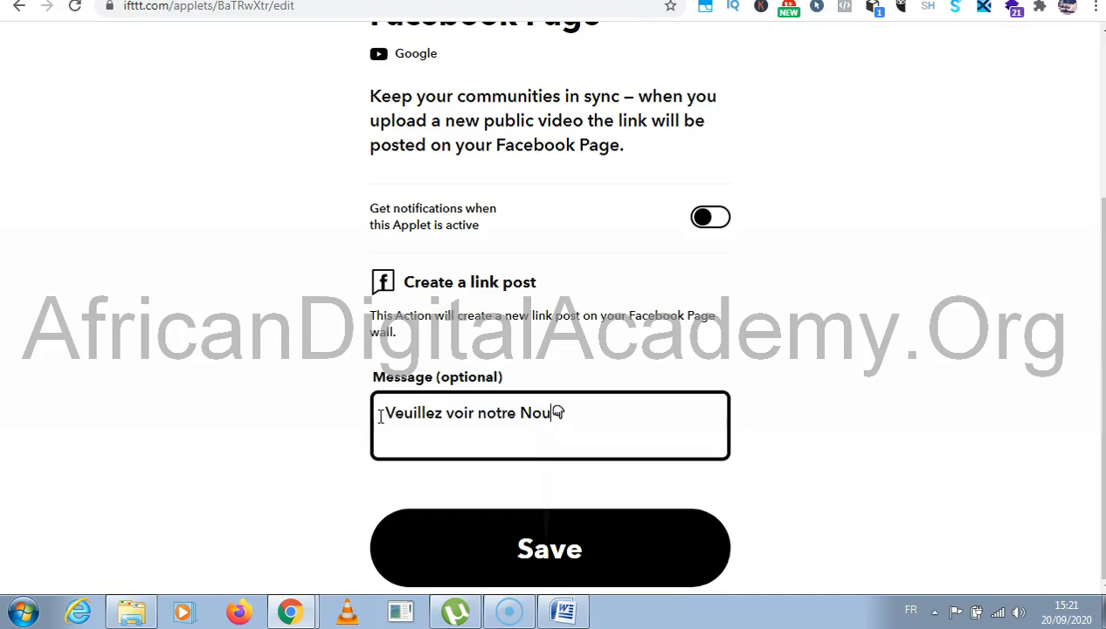
text(velle vidéo)
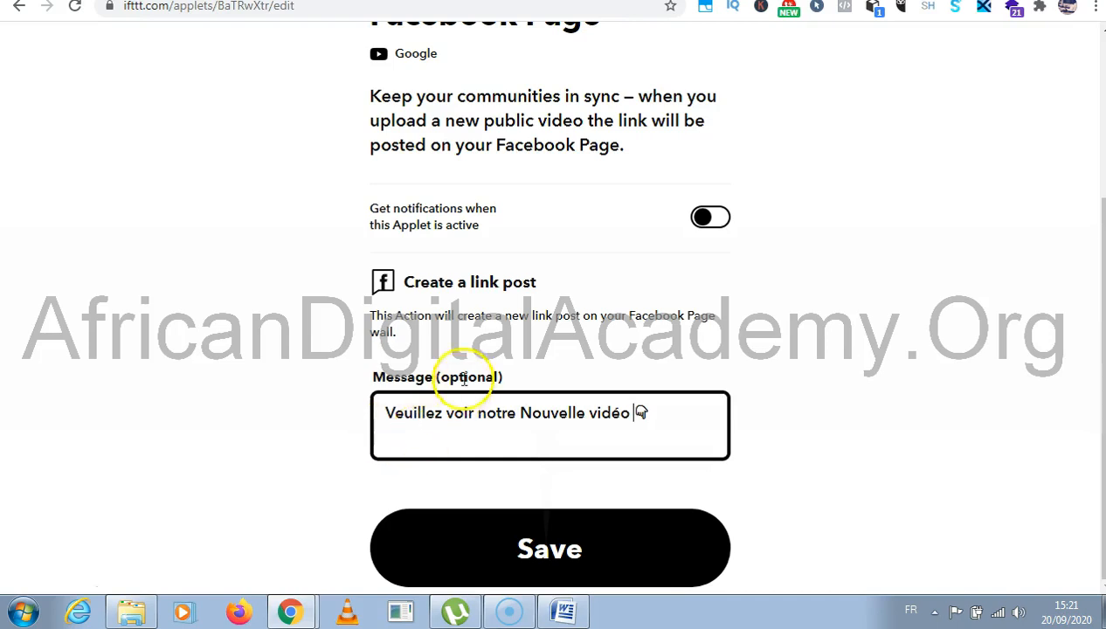
- Review the applet settings for sharing videos to the Facebook Page and save them
scroll(464, 375, up, 3)
scroll(464, 376, down, 3)
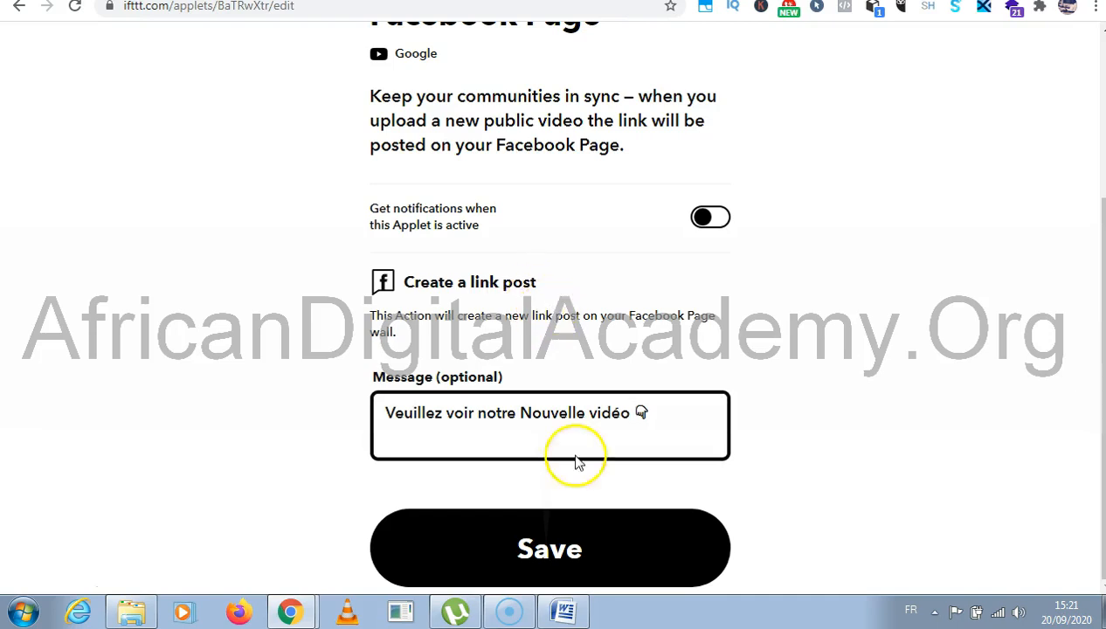
click(566, 564)
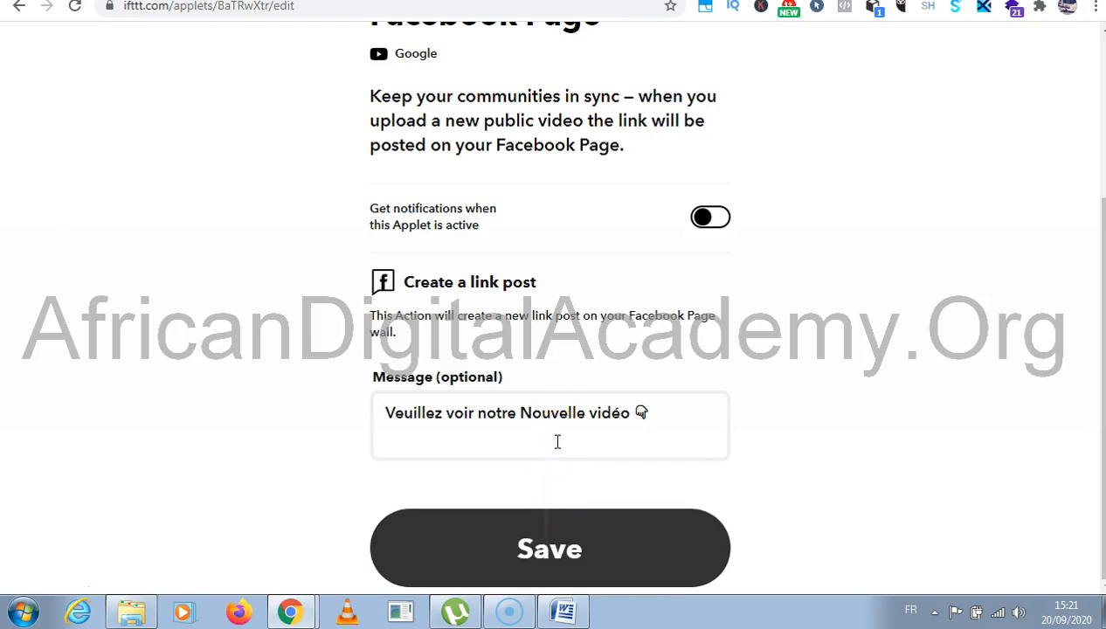
click(566, 547)
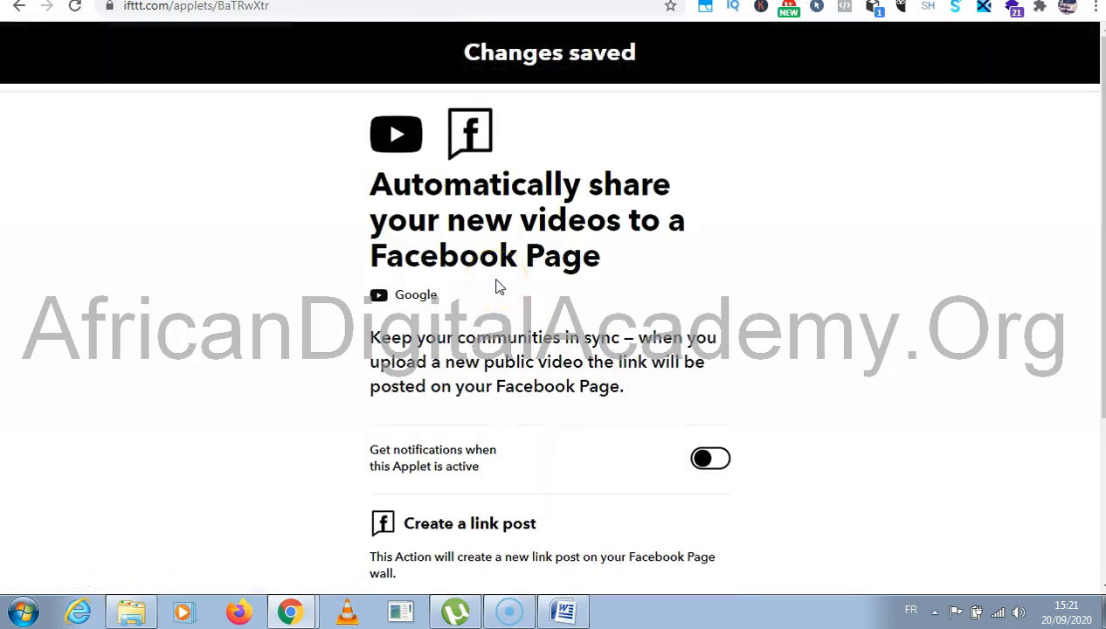
- Look over the connected video-sharing applet's page and go back to the Explore page
scroll(495, 278, down, 15)
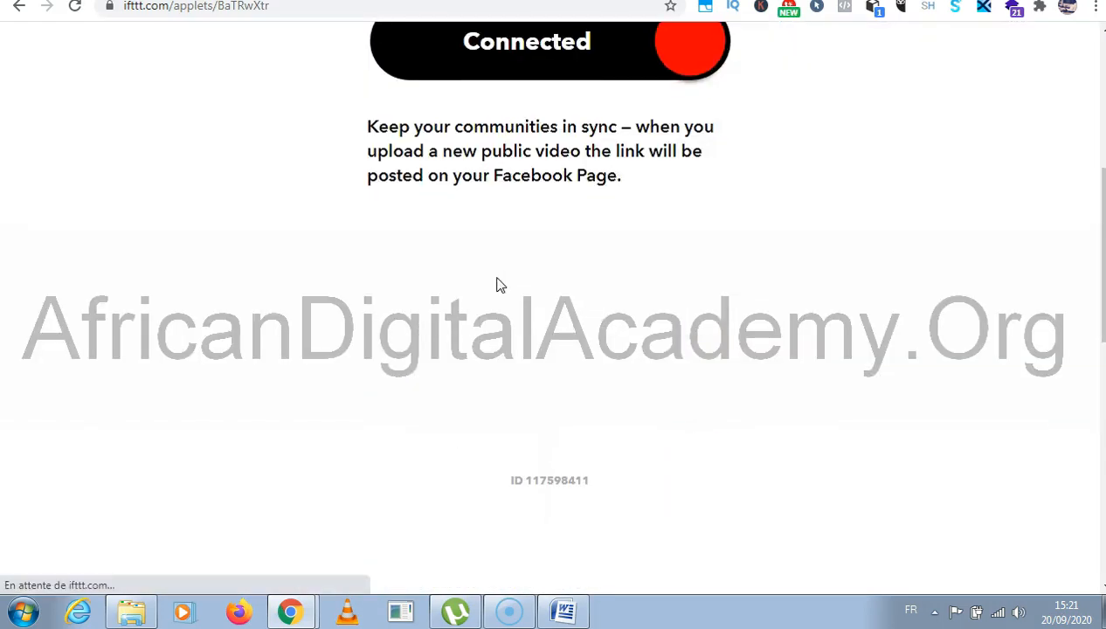
scroll(494, 297, up, 15)
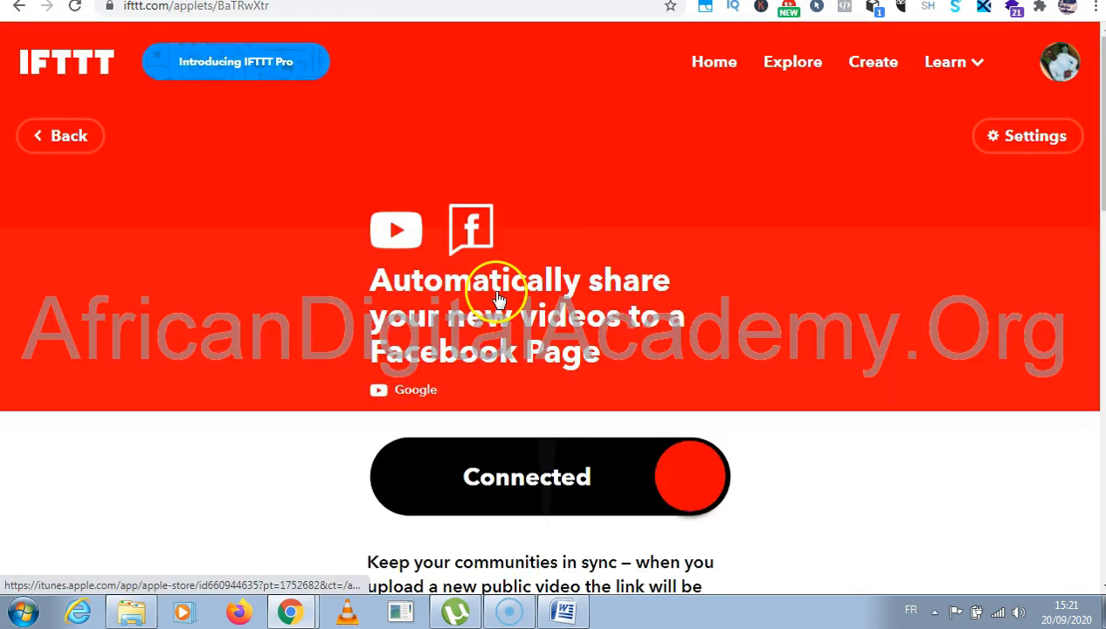
click(808, 68)
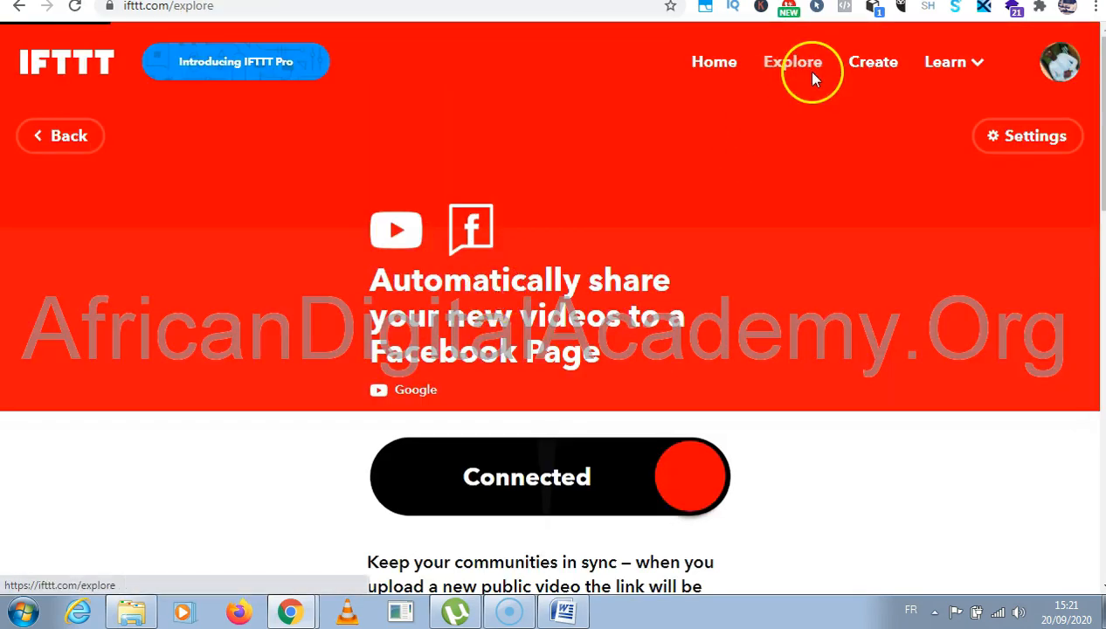